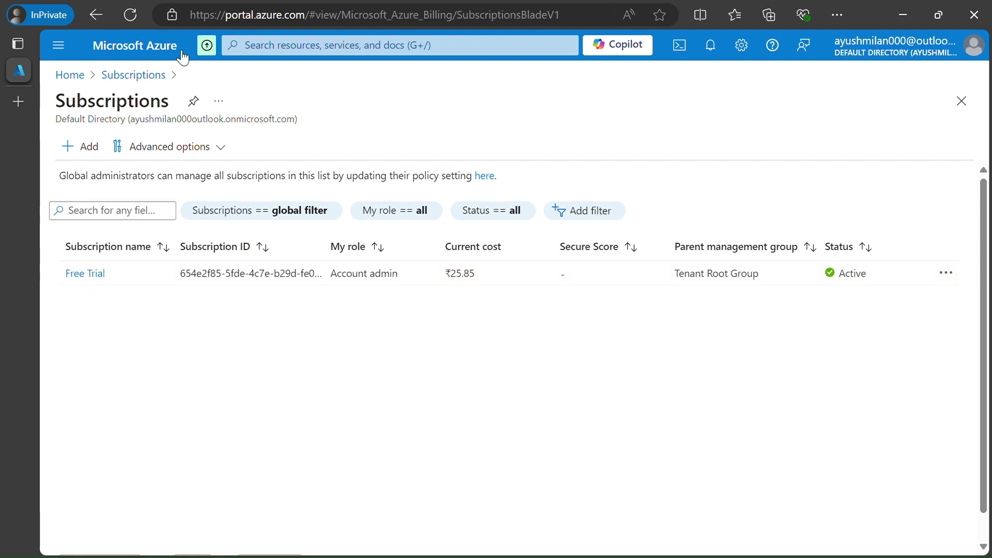
# - Go to resource creation from the portal home and search the marketplace for "azure machine learning"
pyautogui.click(142, 46)
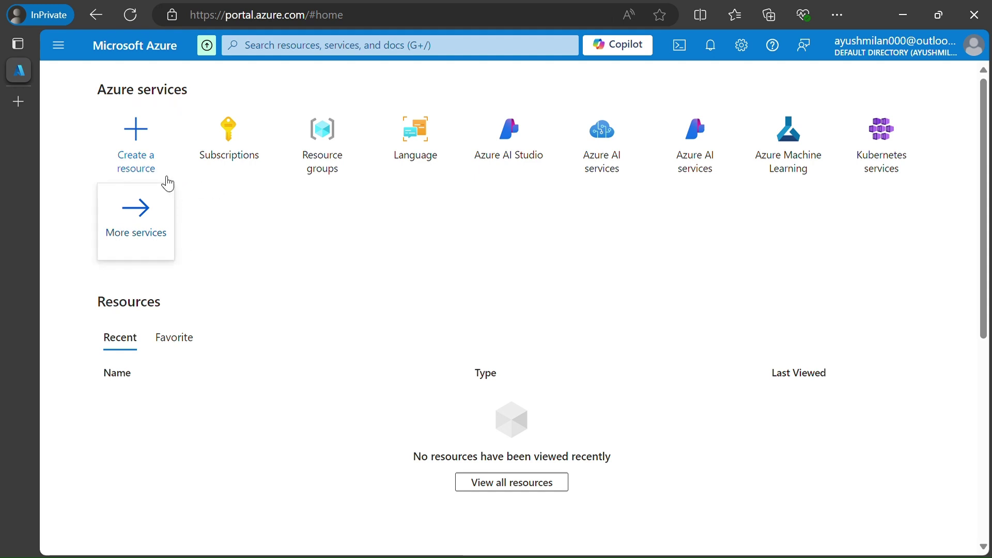
pyautogui.click(137, 146)
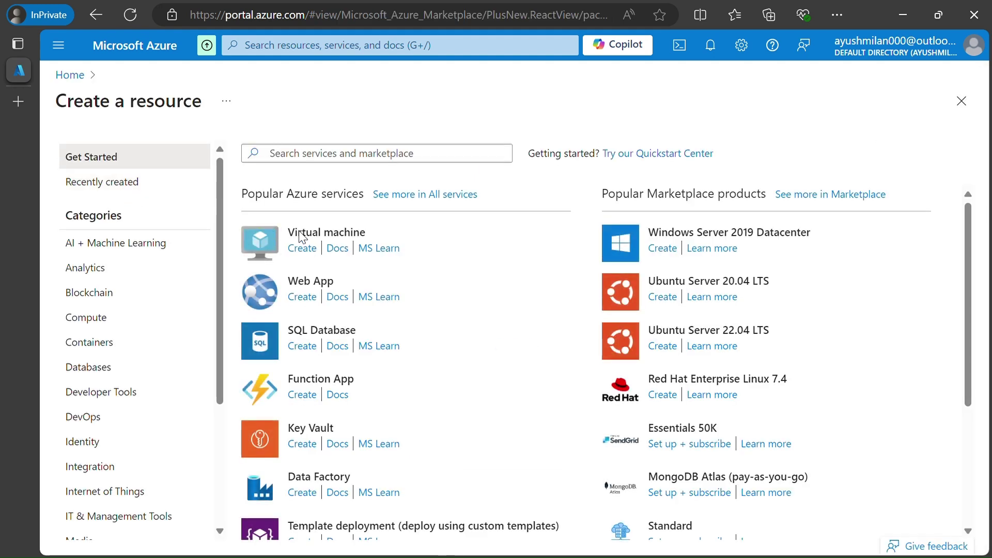
pyautogui.write('az')
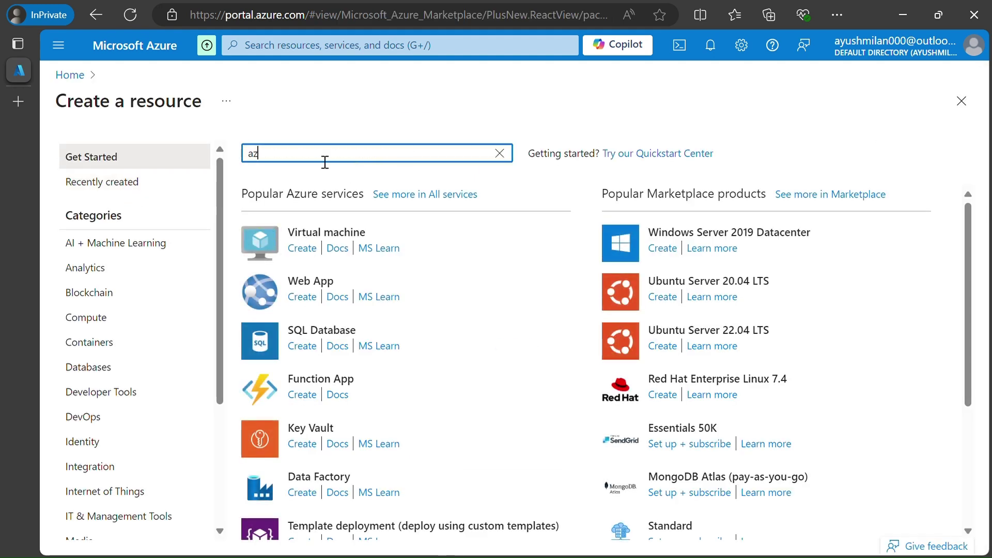
pyautogui.write('ure machine')
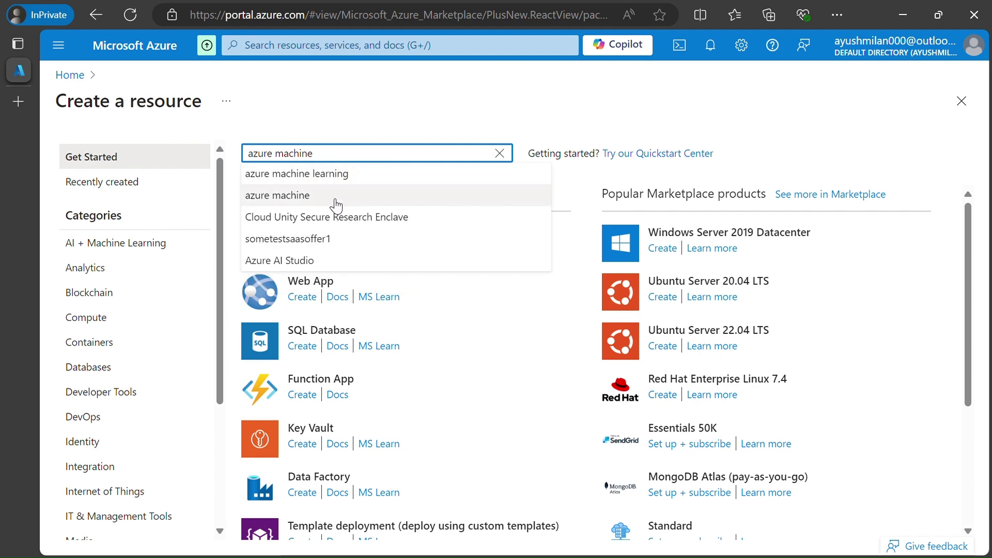
pyautogui.click(356, 174)
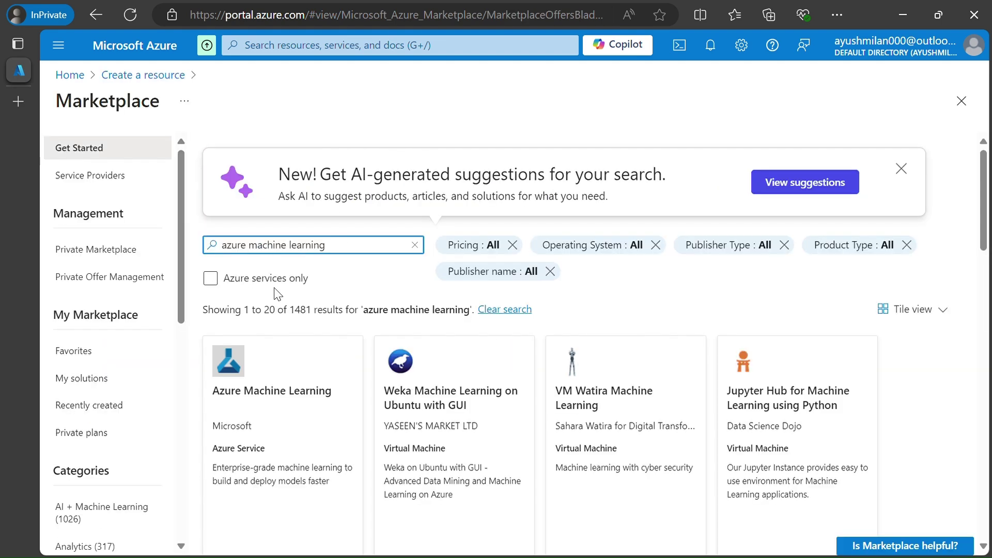
# - Start creating a workspace from Microsoft's Azure Machine Learning offering in the marketplace results
pyautogui.scroll(-3, 262, 243)
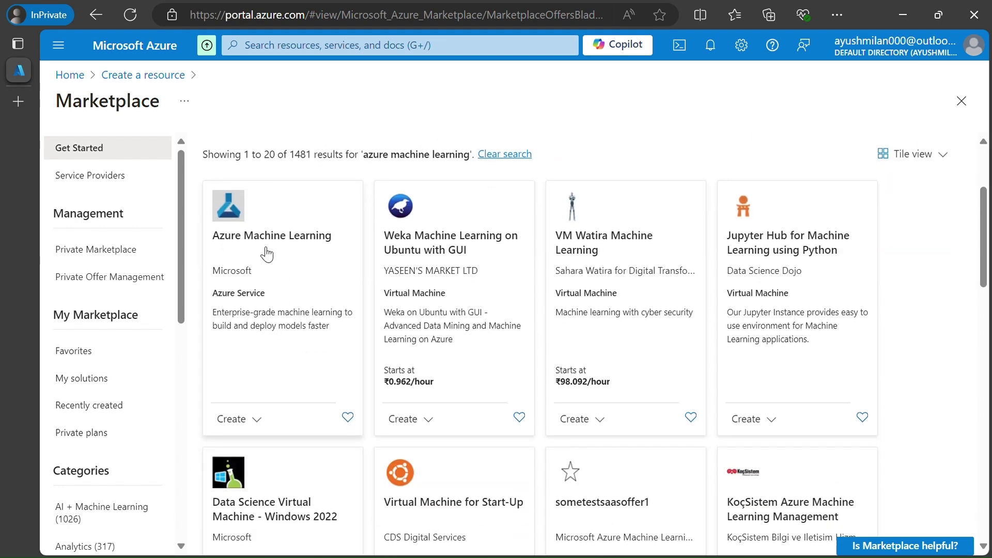
pyautogui.scroll(-1, 247, 345)
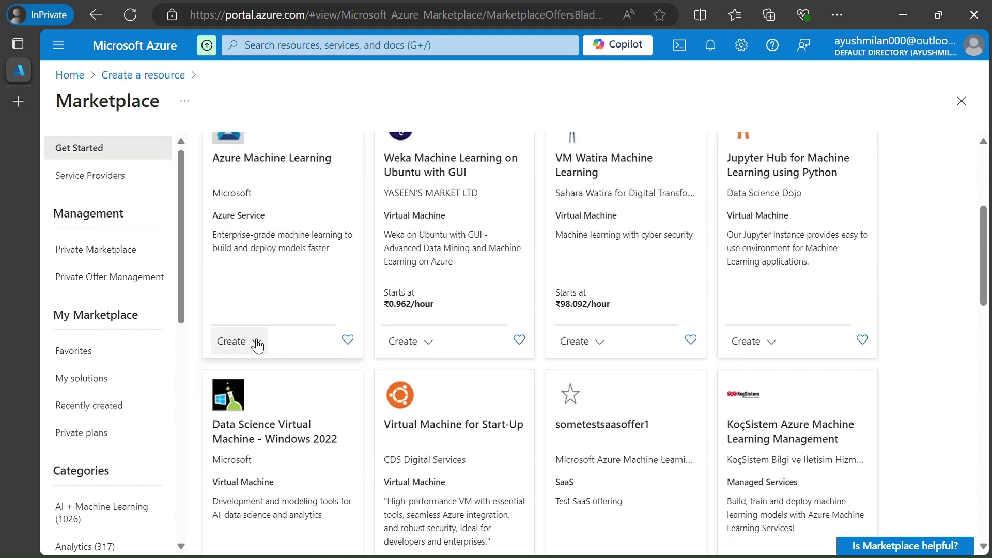
pyautogui.click(256, 342)
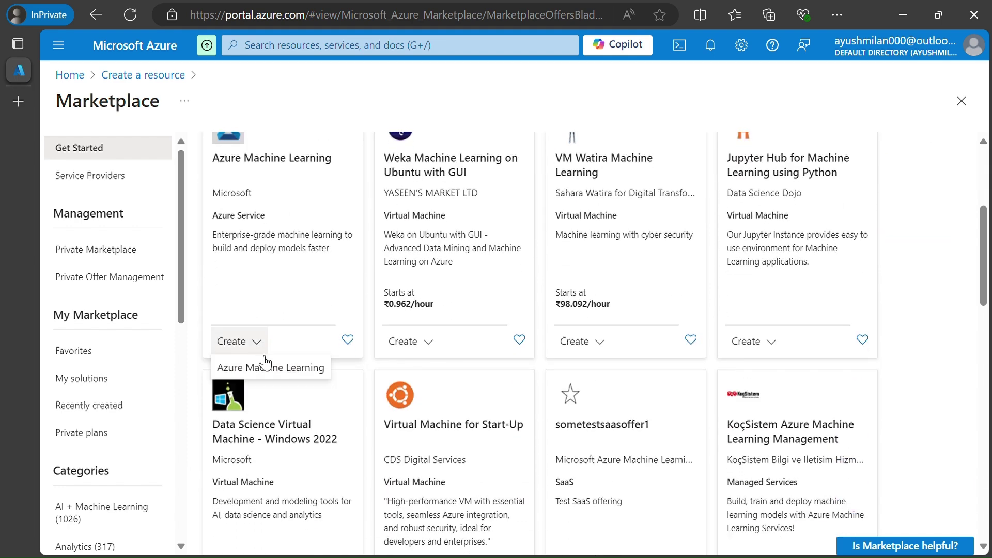
pyautogui.click(287, 368)
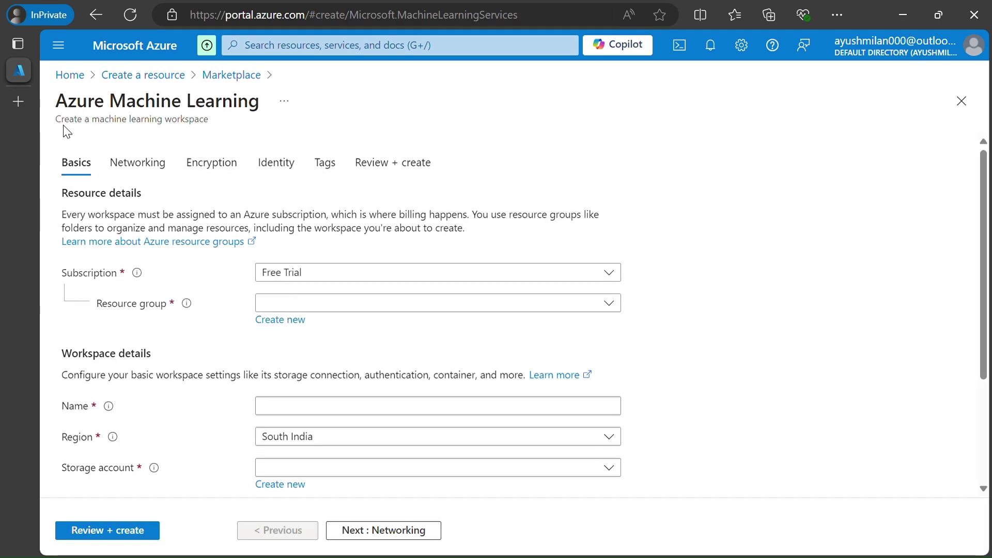
pyautogui.moveTo(55, 121); pyautogui.dragTo(217, 125)
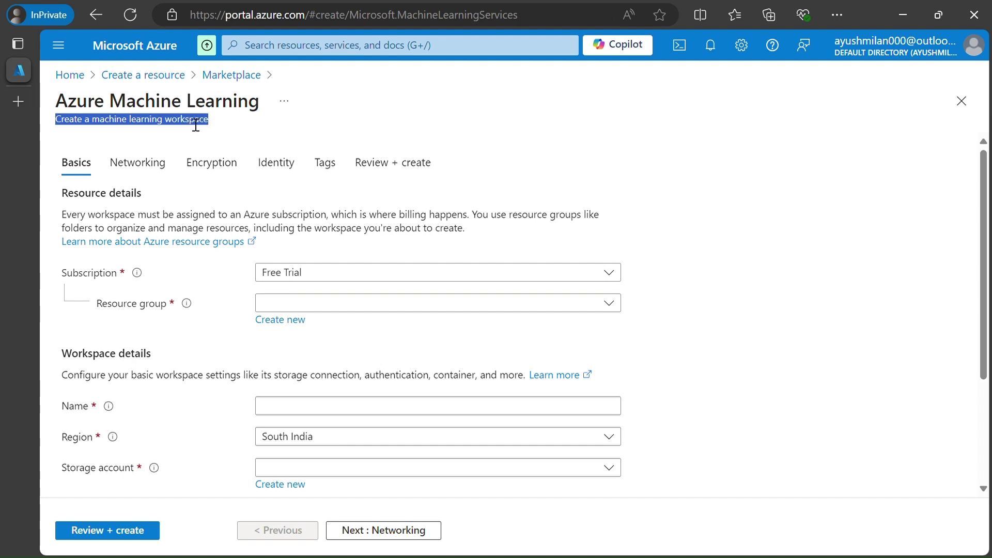
pyautogui.click(132, 103)
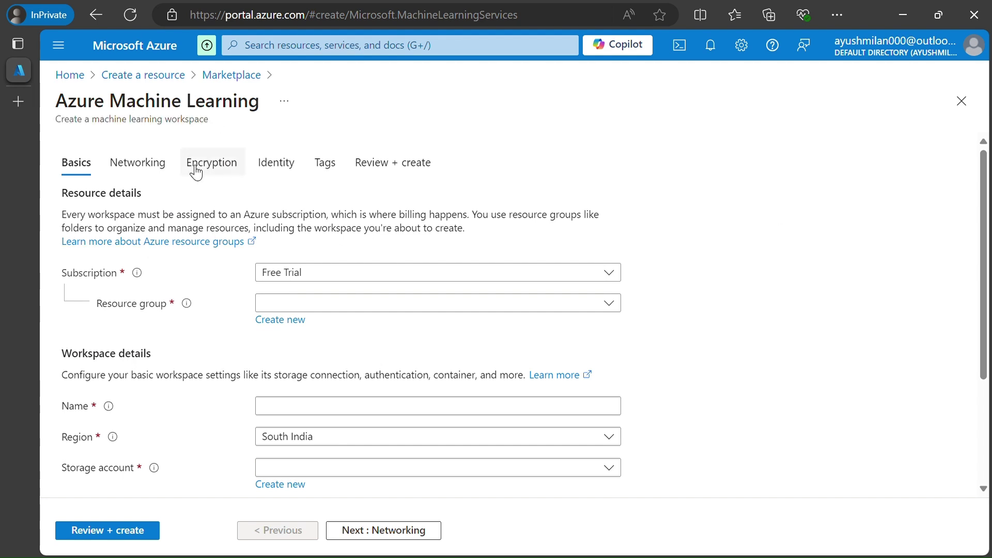
pyautogui.scroll(-1, 257, 273)
pyautogui.scroll(1, 289, 272)
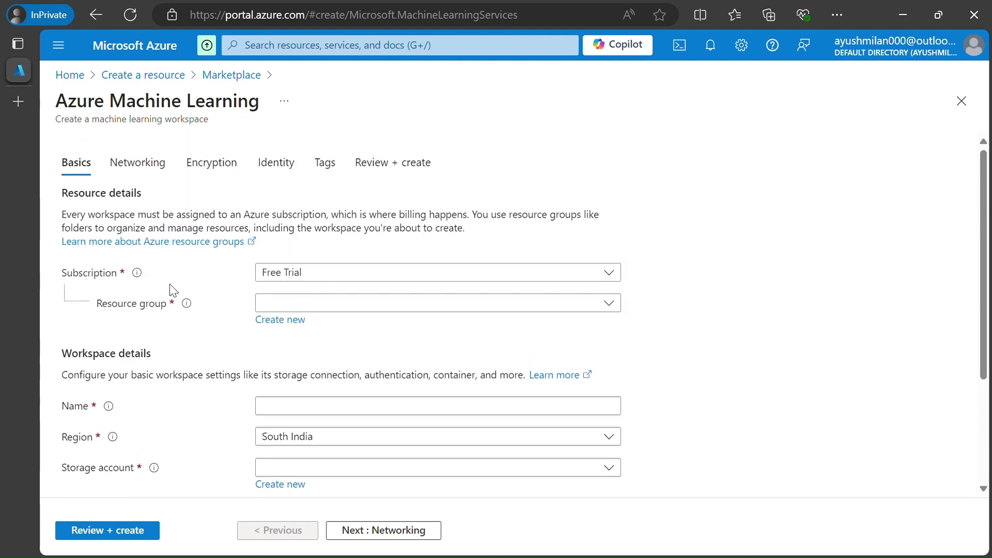
# - Choose Free Trial as the subscription for the machine learning workspace
pyautogui.click(347, 278)
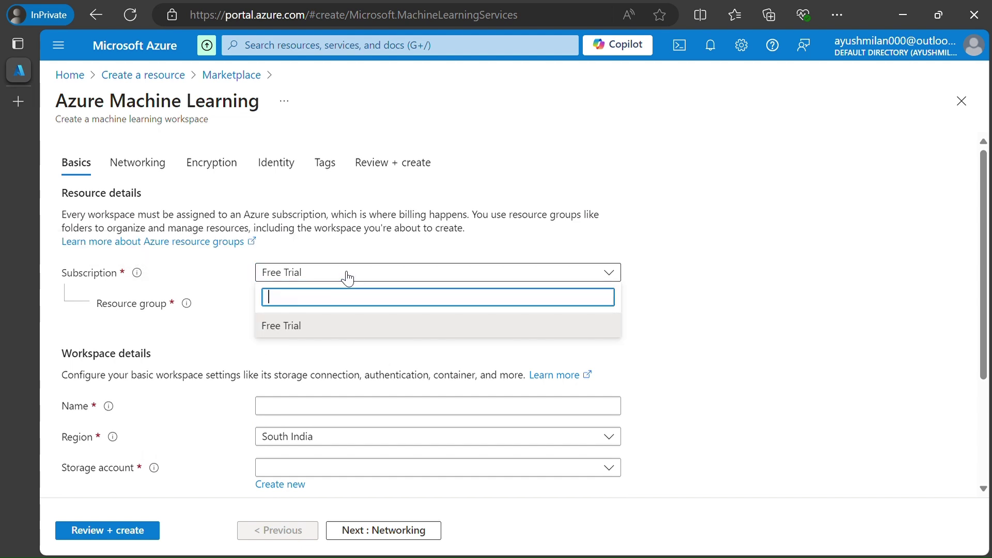
pyautogui.click(339, 278)
pyautogui.click(339, 278)
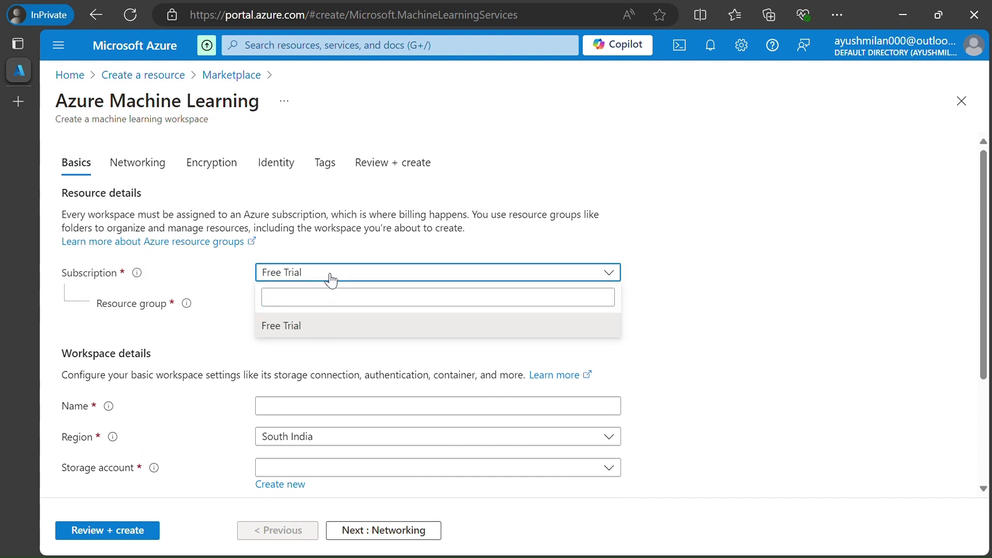
pyautogui.click(328, 278)
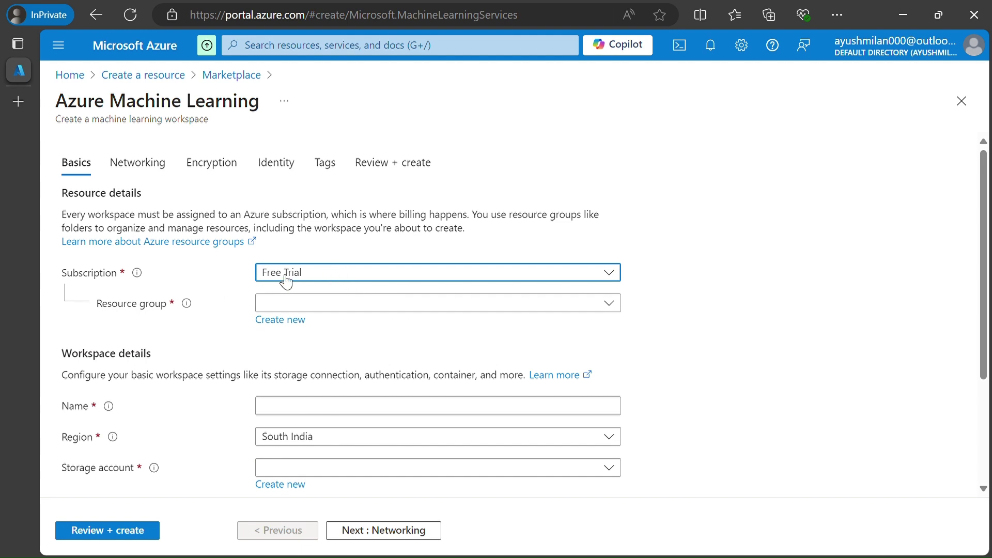
pyautogui.click(266, 275)
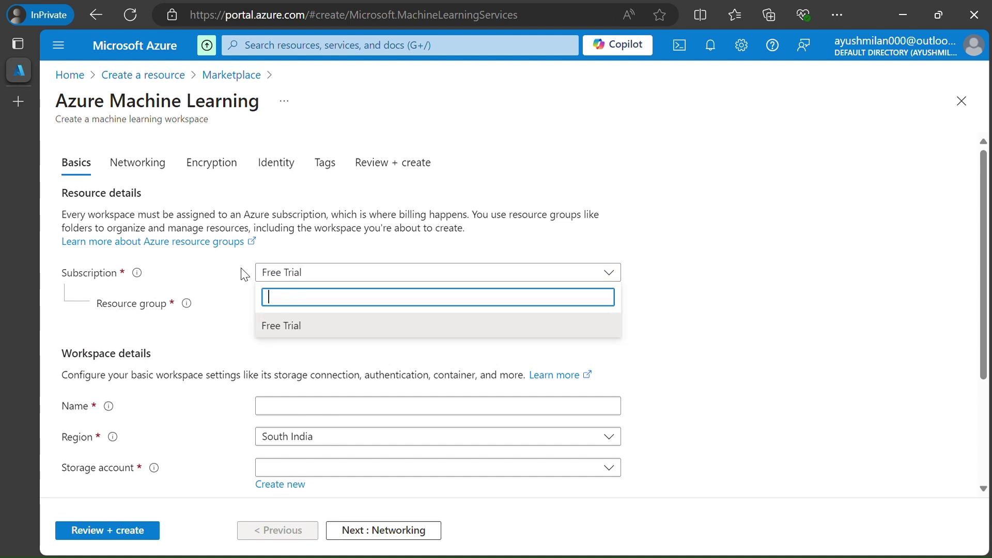
pyautogui.click(293, 324)
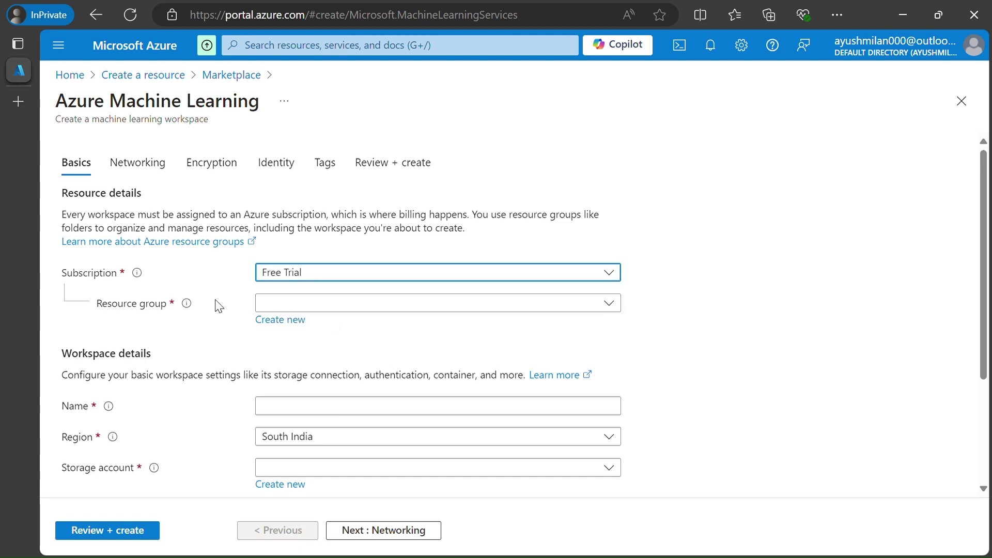
# - Create a new resource group named automl_rg for the workspace
pyautogui.click(322, 300)
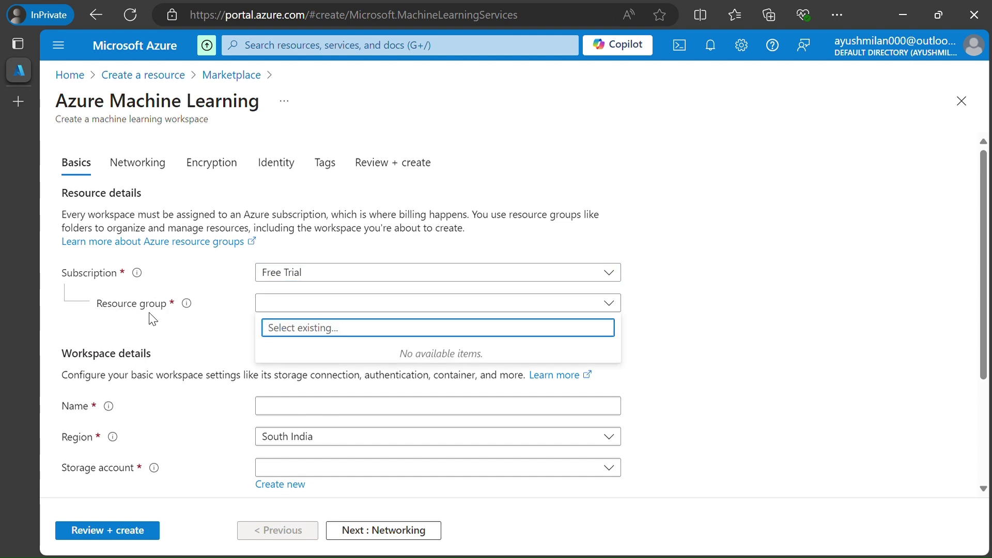
pyautogui.moveTo(189, 304)
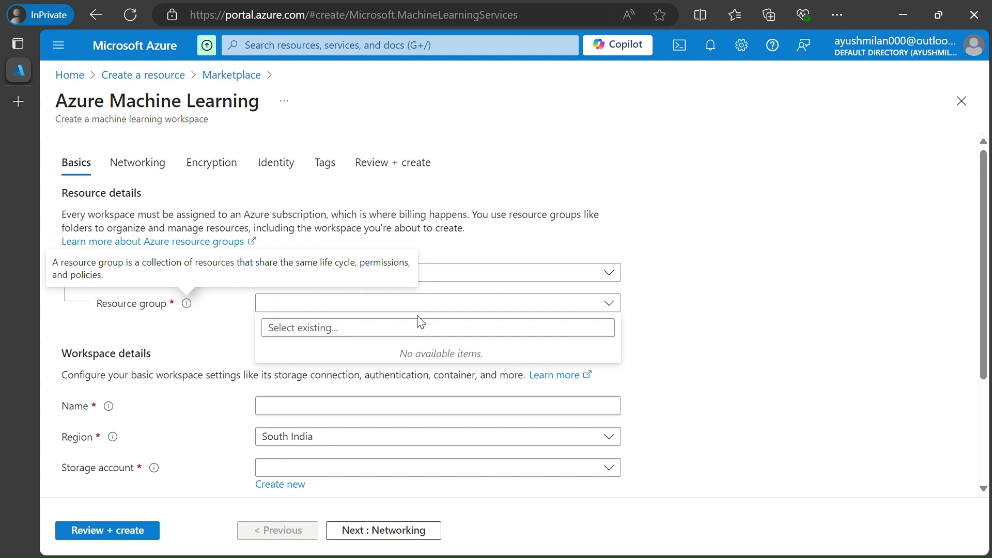
pyautogui.click(613, 304)
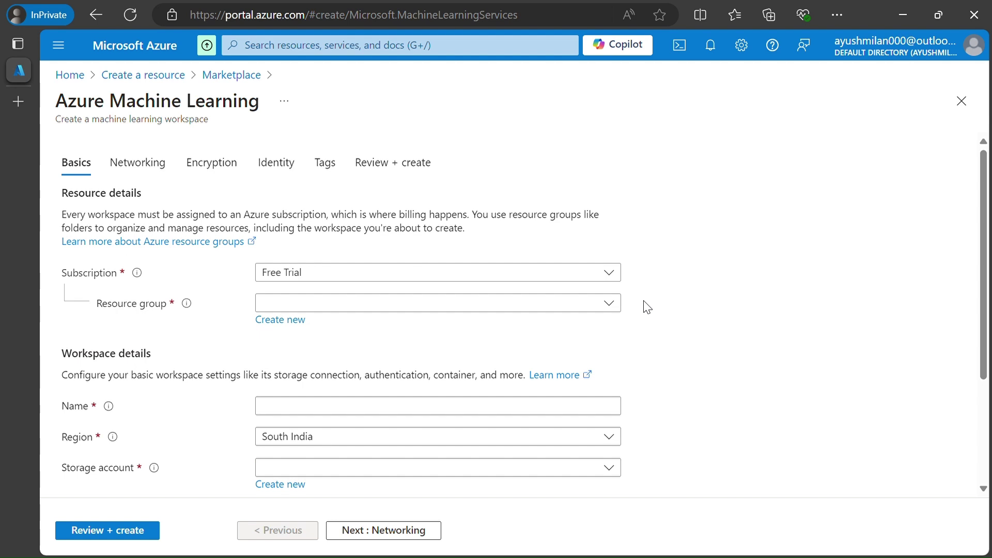
pyautogui.click(290, 320)
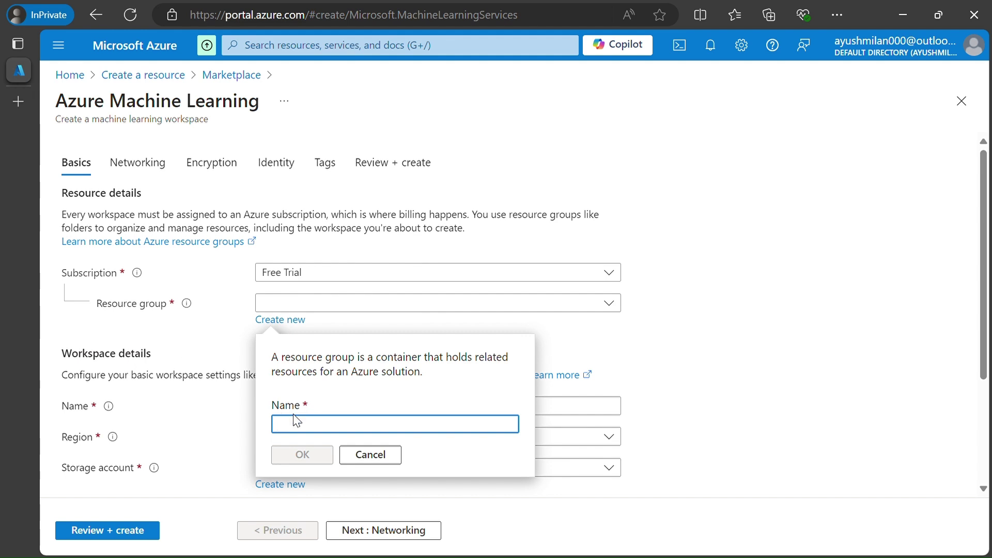
pyautogui.write('automl')
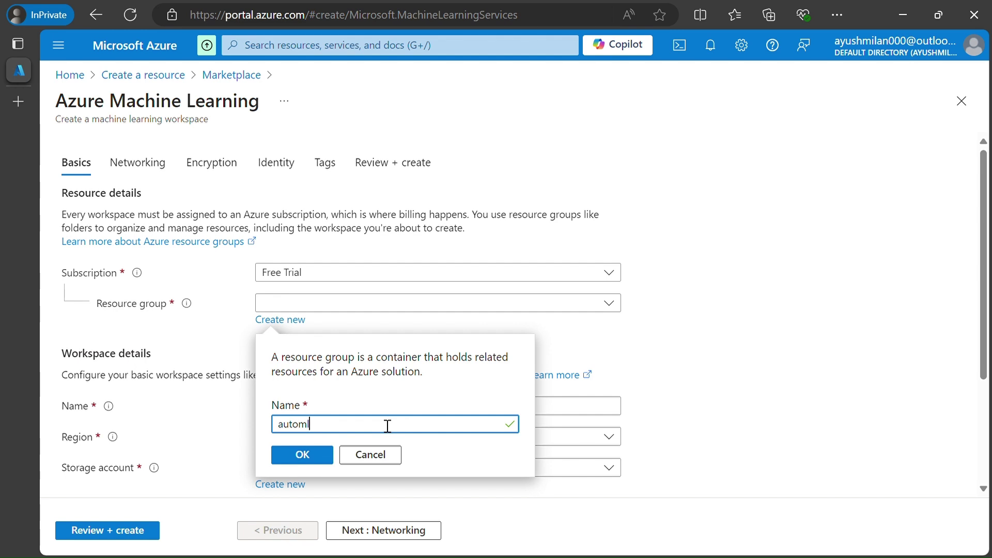
pyautogui.write('_rg')
pyautogui.click(305, 454)
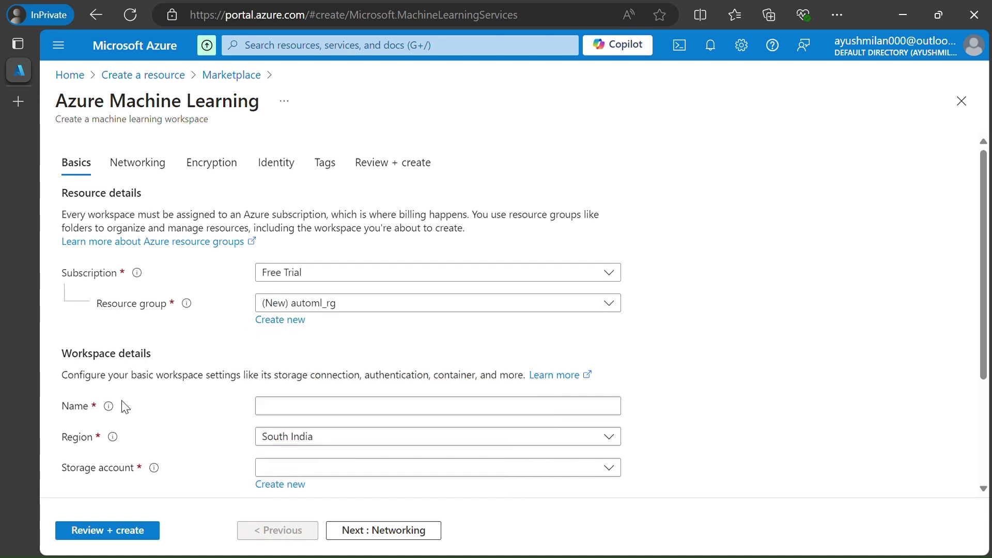
# - Name the machine learning workspace automldemoworkspace in the workspace details
pyautogui.scroll(-3, 188, 338)
pyautogui.moveTo(74, 199); pyautogui.dragTo(252, 222)
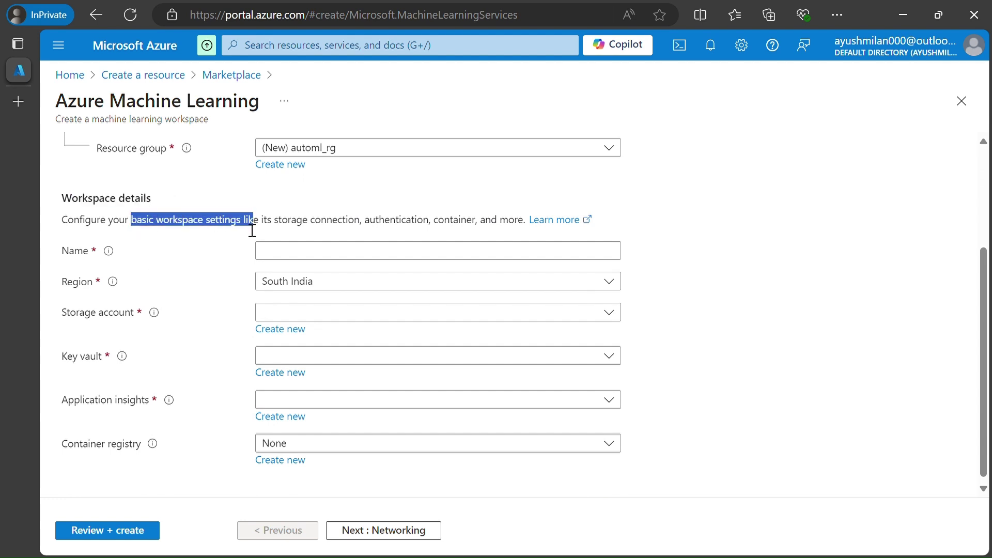
pyautogui.click(320, 259)
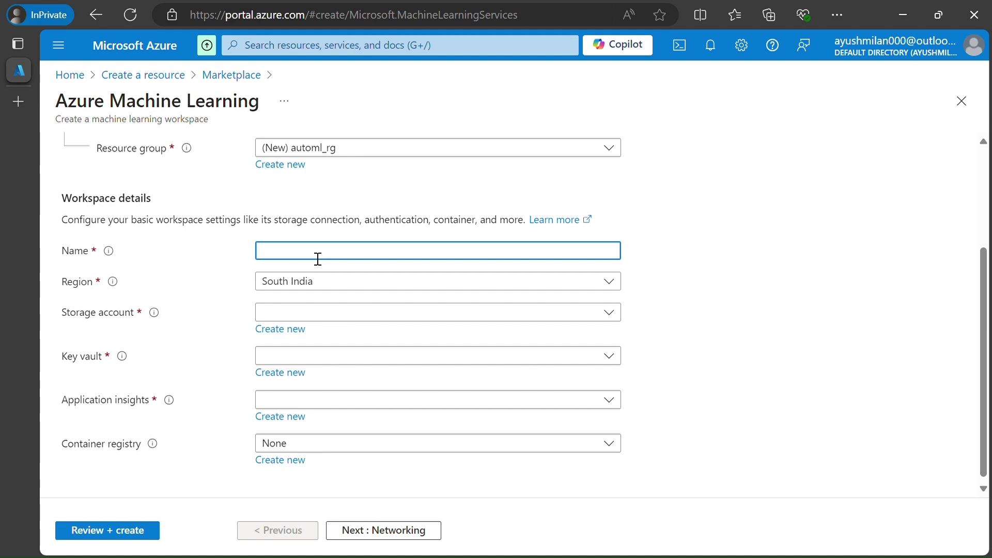
pyautogui.write('a')
pyautogui.press('BackSpace')
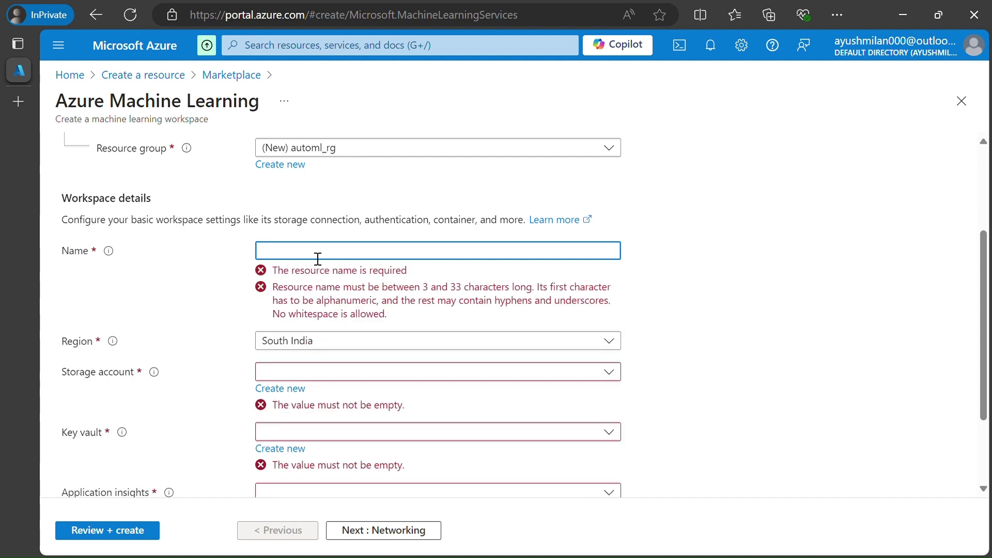
pyautogui.write('automl')
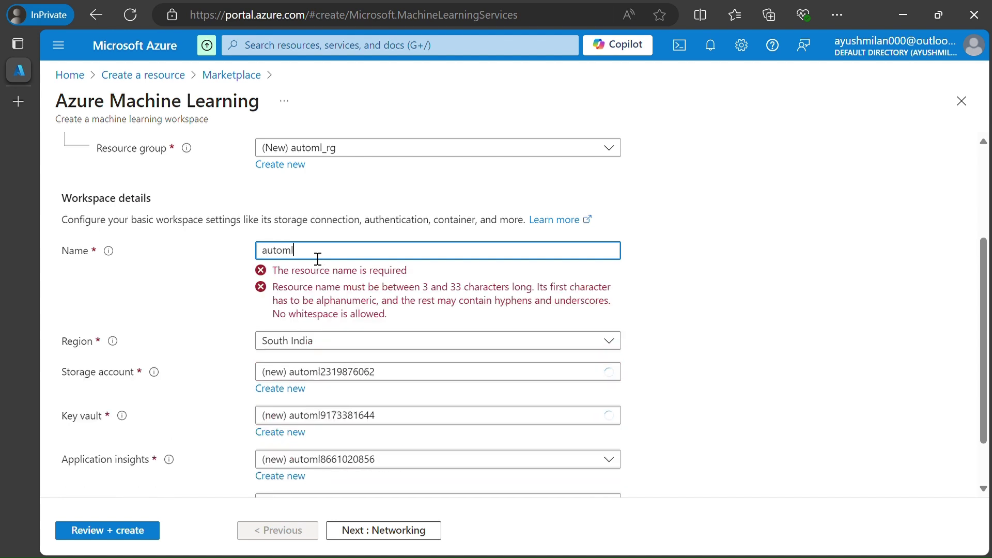
pyautogui.write('deo')
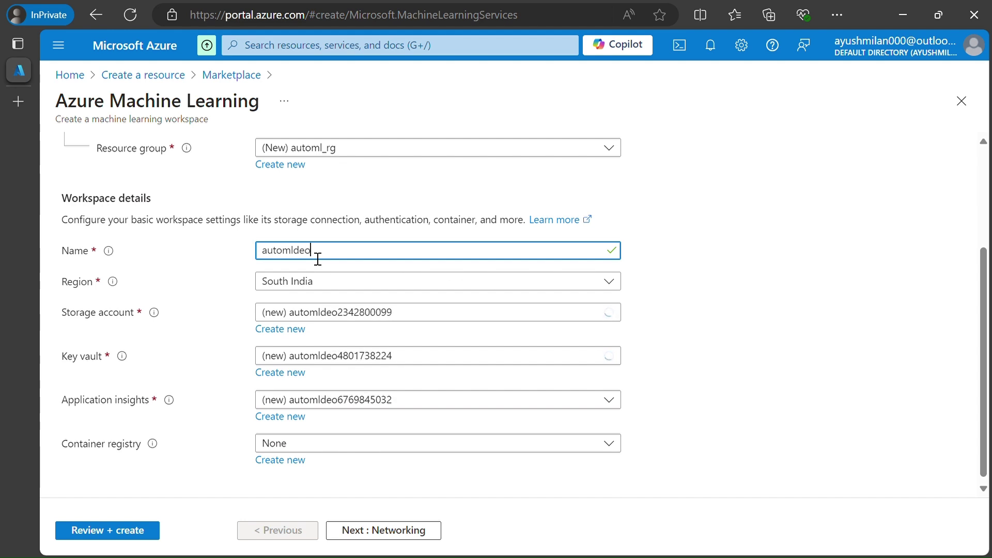
pyautogui.press('BackSpace')
pyautogui.write('mo')
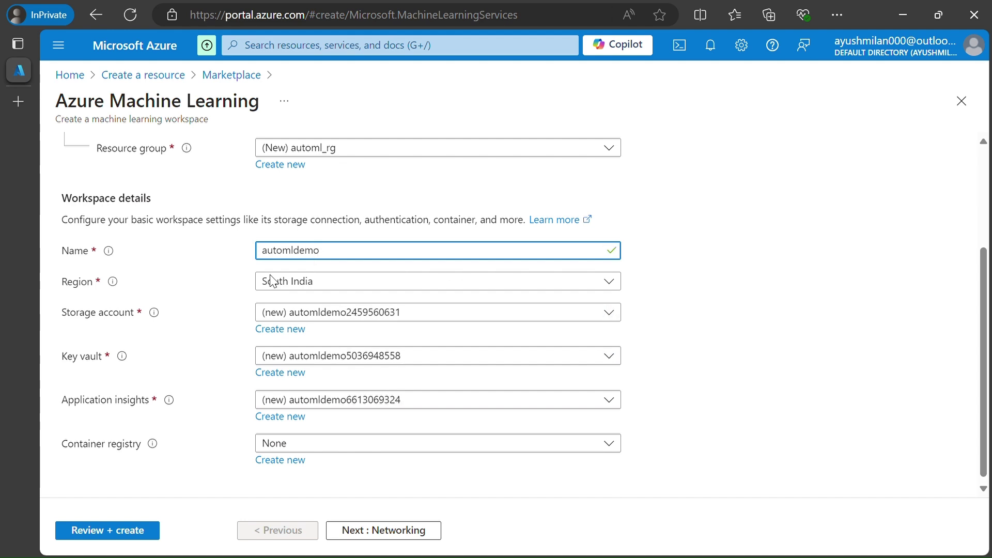
pyautogui.write('wo')
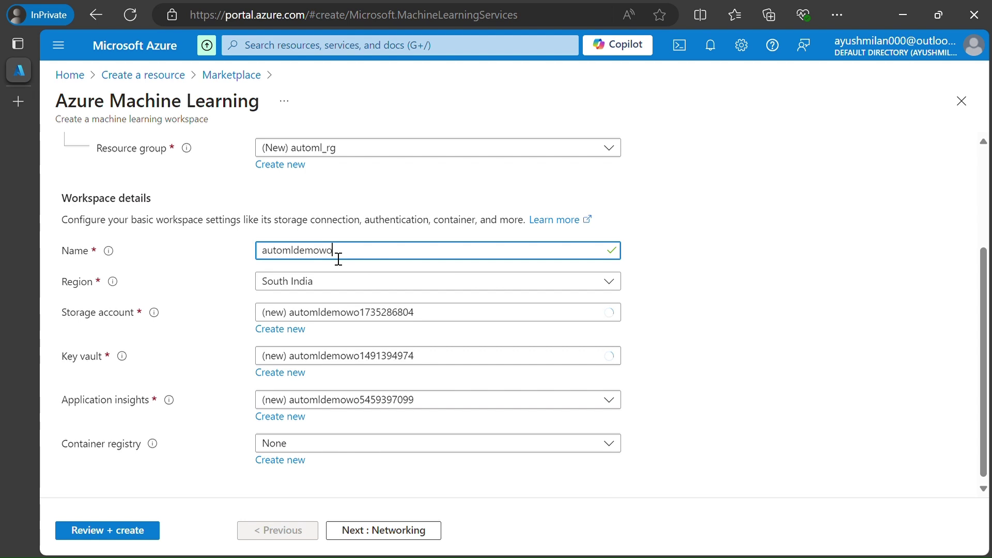
pyautogui.write('rkspace')
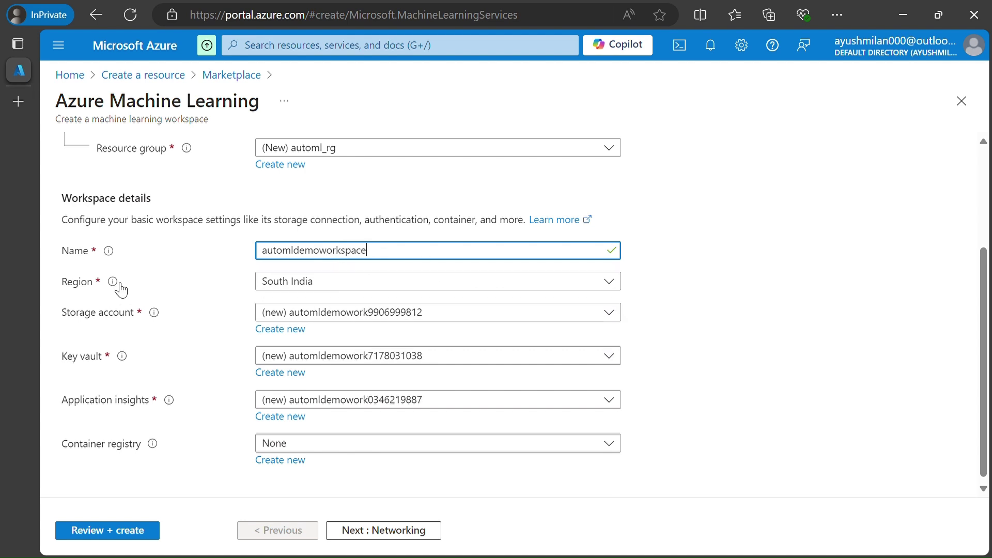
# - Filter the available regions by "indi" and set the workspace region to Central India
pyautogui.moveTo(119, 285)
pyautogui.click(320, 284)
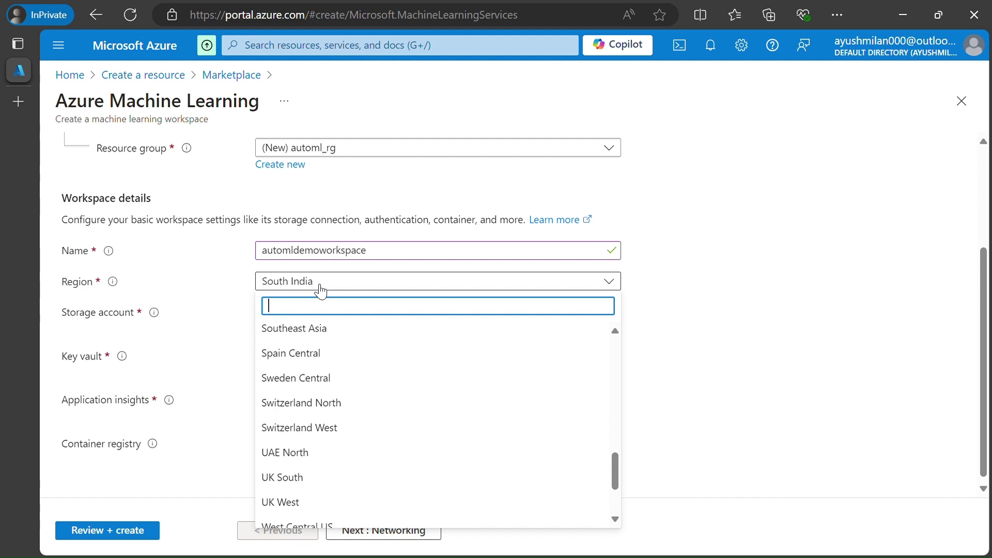
pyautogui.write('indi')
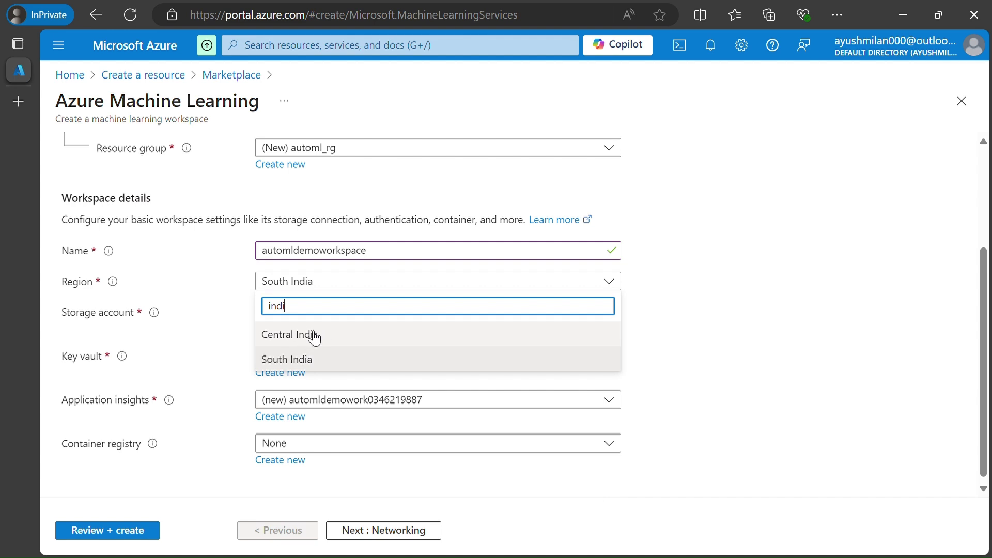
pyautogui.click(281, 337)
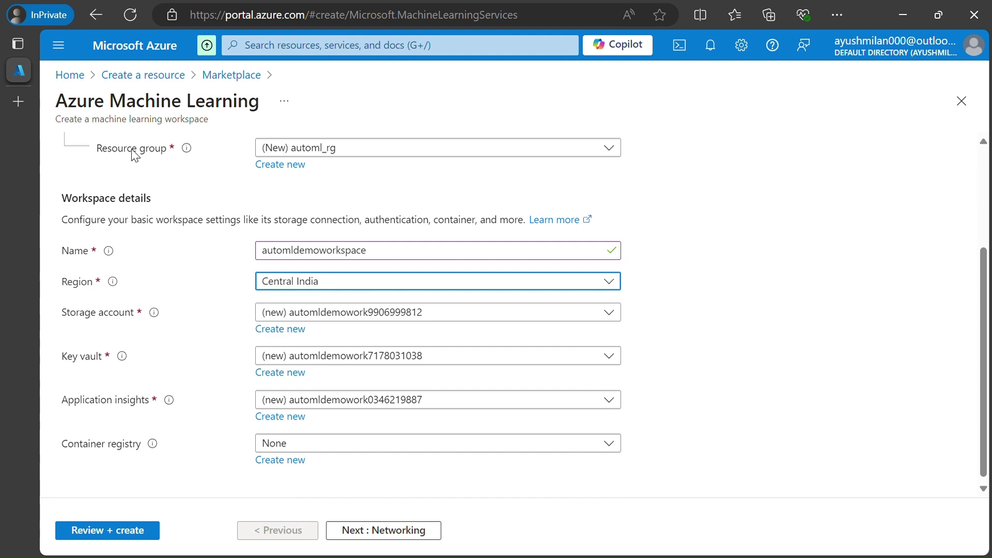
pyautogui.moveTo(61, 312); pyautogui.dragTo(155, 408)
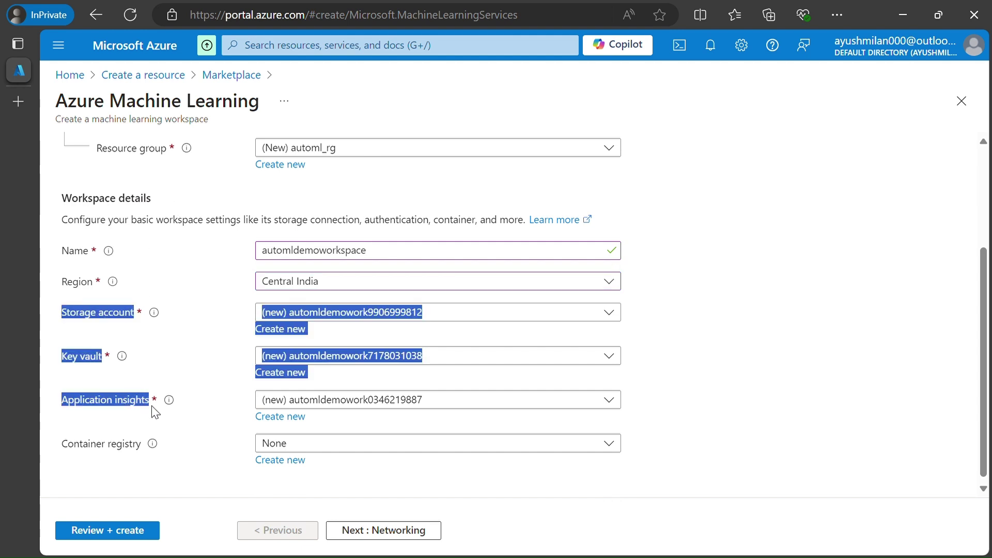
# - Examine the storage account, key vault, application insights and container registry settings and their descriptions in the workspace details
pyautogui.click(83, 321)
pyautogui.moveTo(62, 313); pyautogui.dragTo(124, 313)
pyautogui.moveTo(63, 357); pyautogui.dragTo(103, 362)
pyautogui.moveTo(61, 401); pyautogui.dragTo(153, 402)
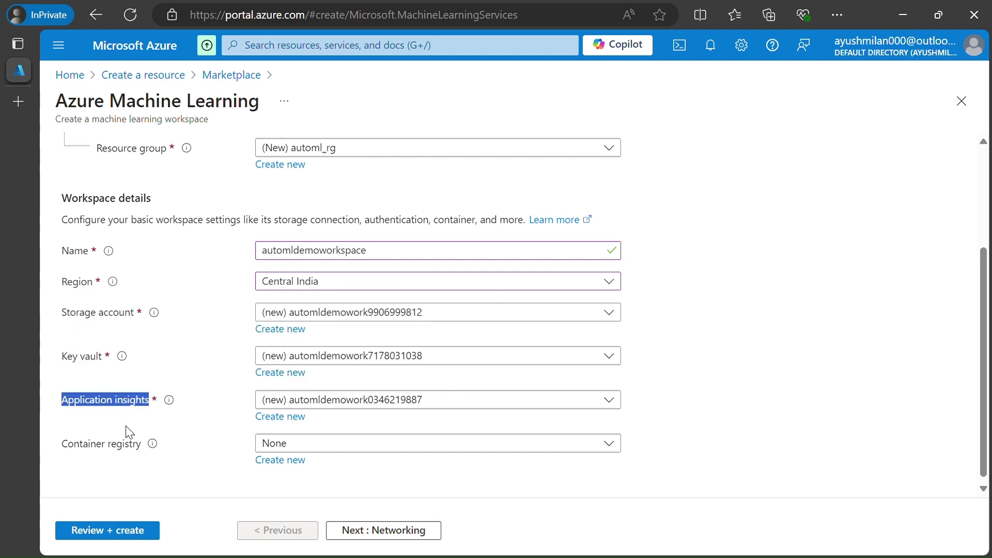
pyautogui.click(154, 312)
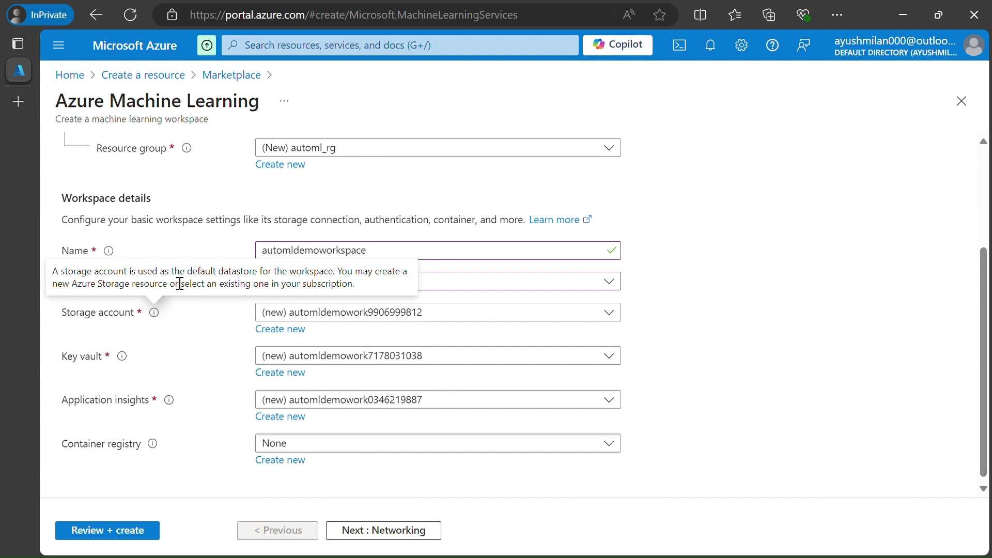
pyautogui.moveTo(125, 360)
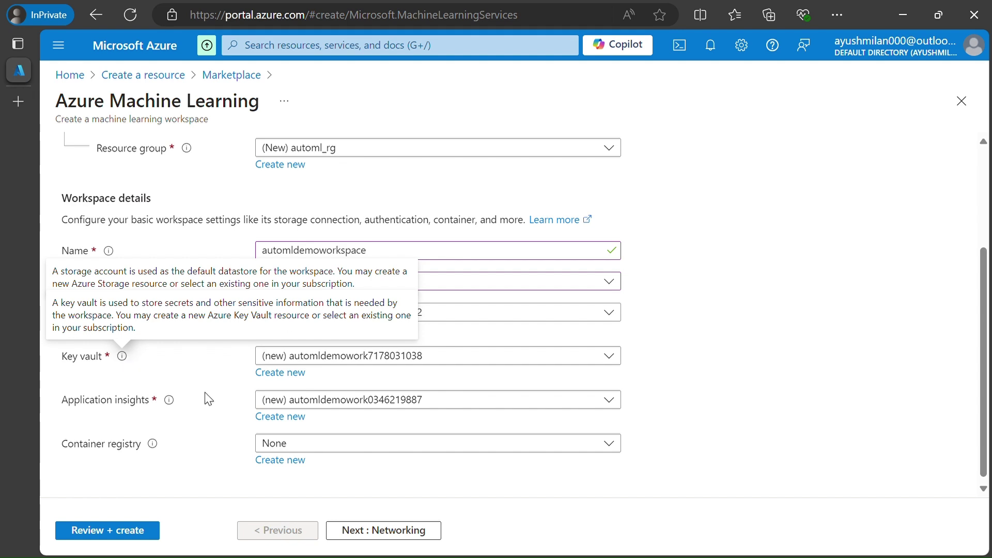
pyautogui.click(123, 357)
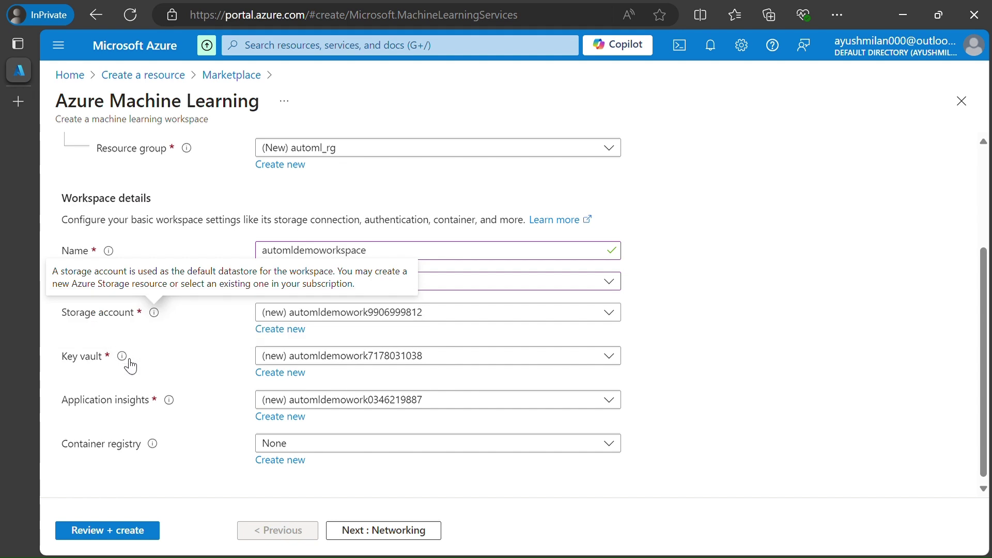
pyautogui.click(156, 315)
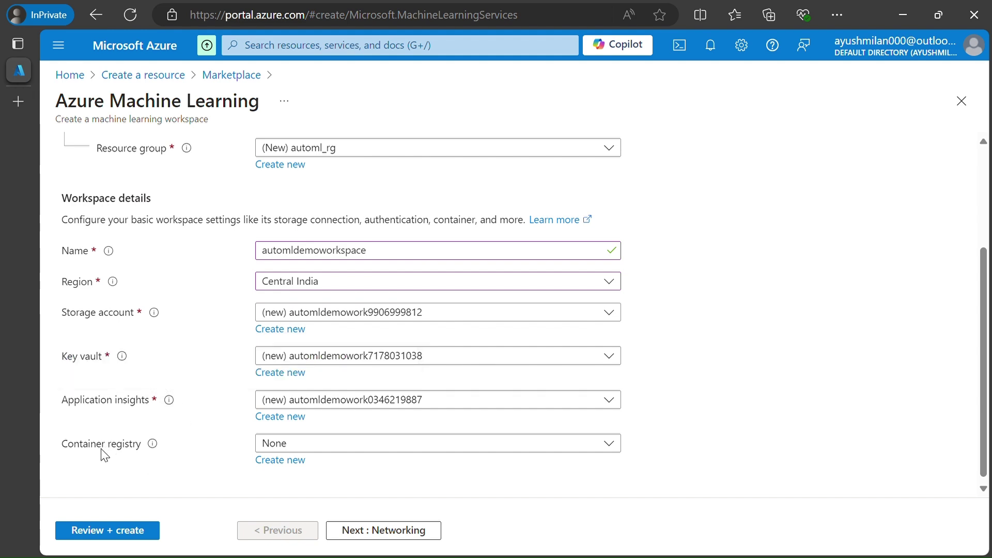
pyautogui.moveTo(153, 445)
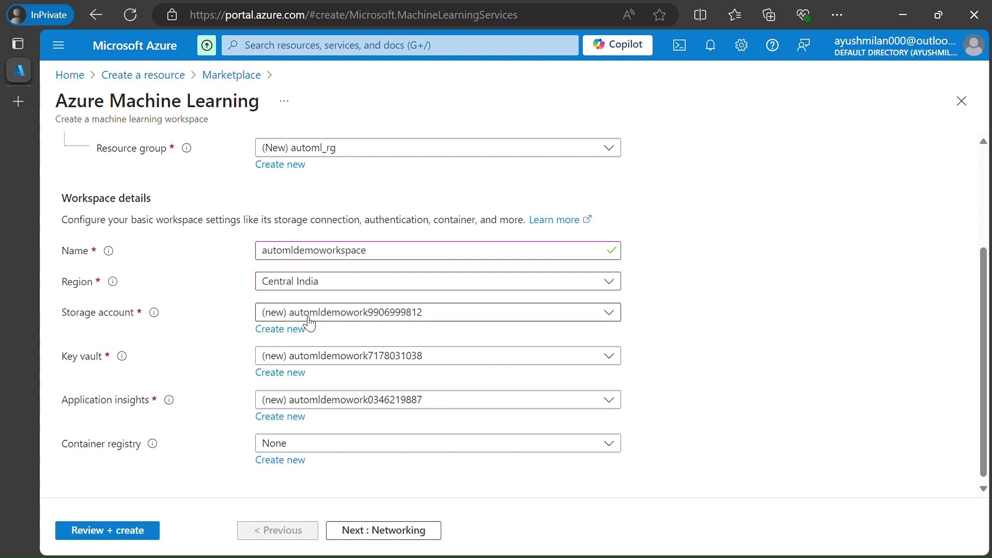
pyautogui.moveTo(293, 263); pyautogui.dragTo(376, 258)
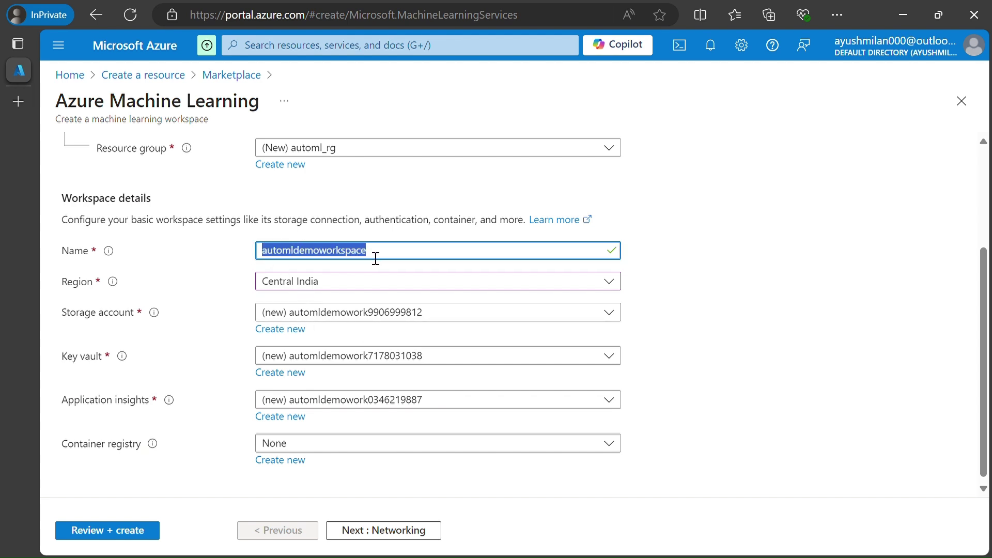
pyautogui.click(679, 348)
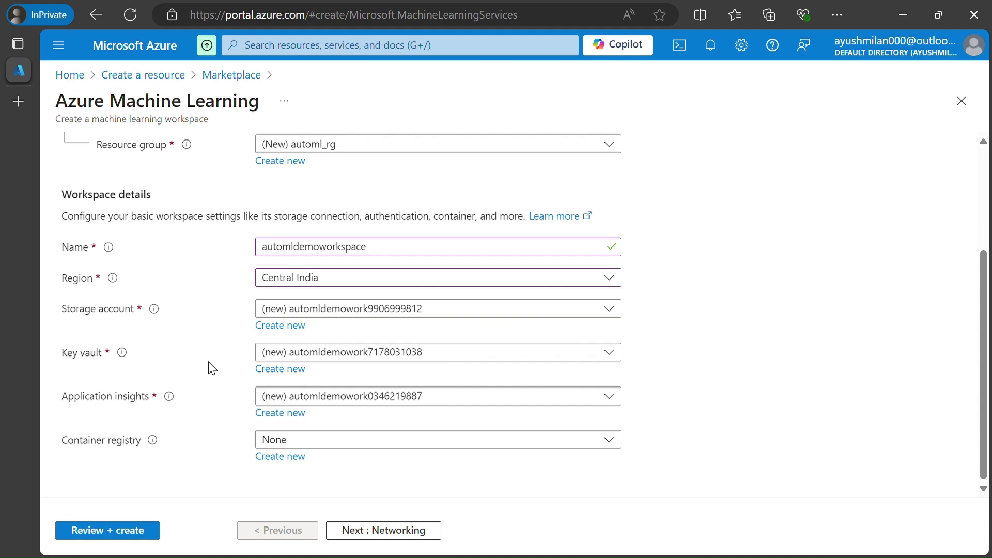
pyautogui.scroll(3, 215, 358)
pyautogui.scroll(-3, 252, 349)
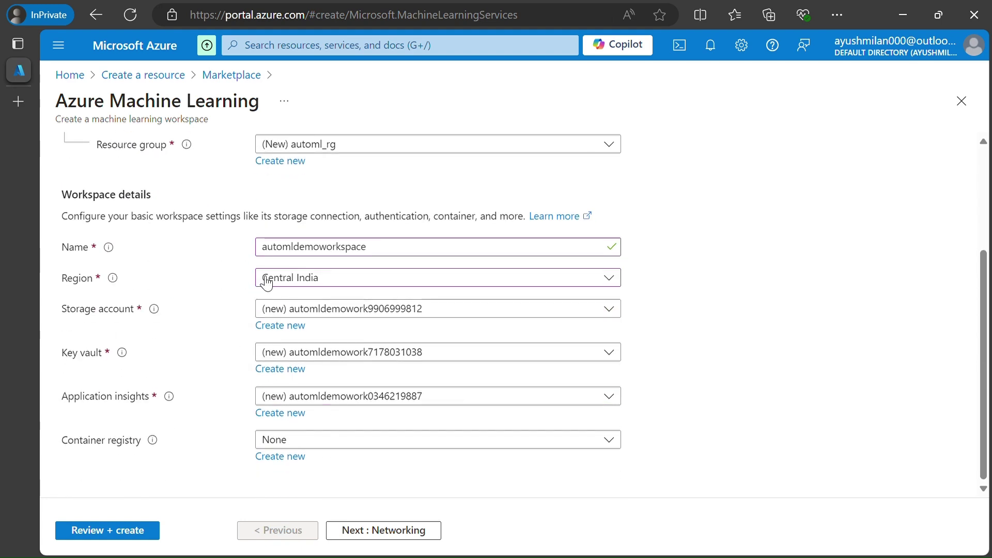
pyautogui.scroll(3, 266, 279)
pyautogui.scroll(-3, 279, 357)
# - Accept Public network isolation and encryption without a customer managed key, and continue to the identity settings
pyautogui.click(376, 530)
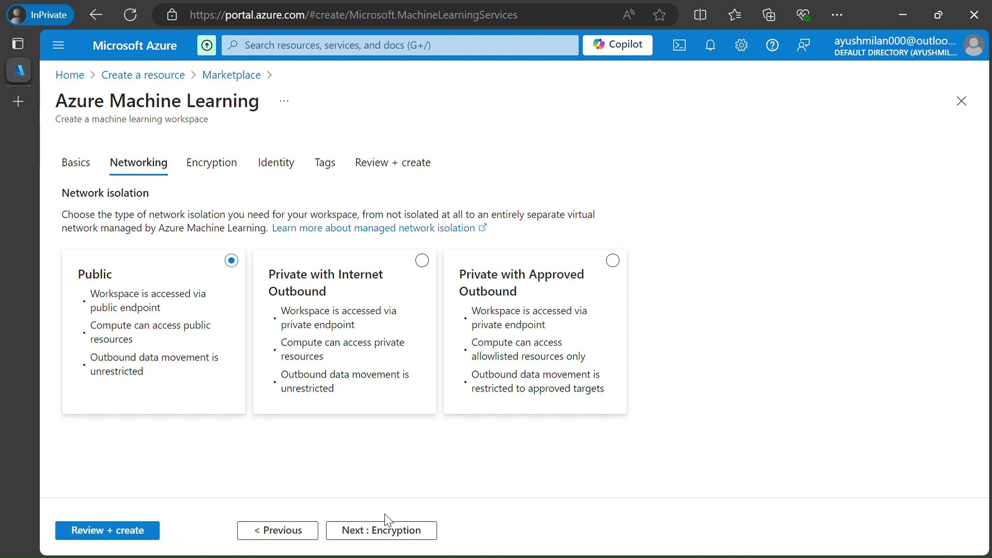
pyautogui.click(382, 530)
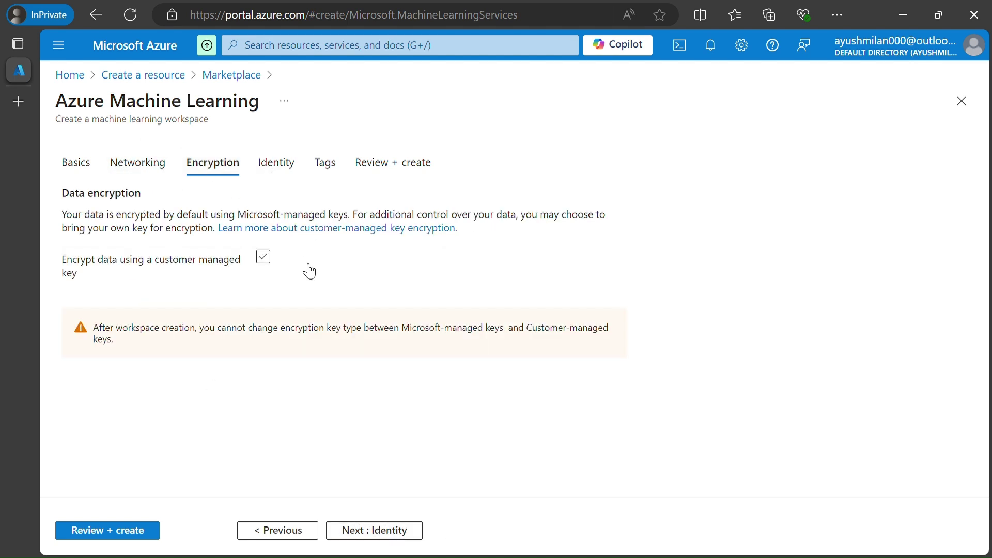
pyautogui.click(376, 530)
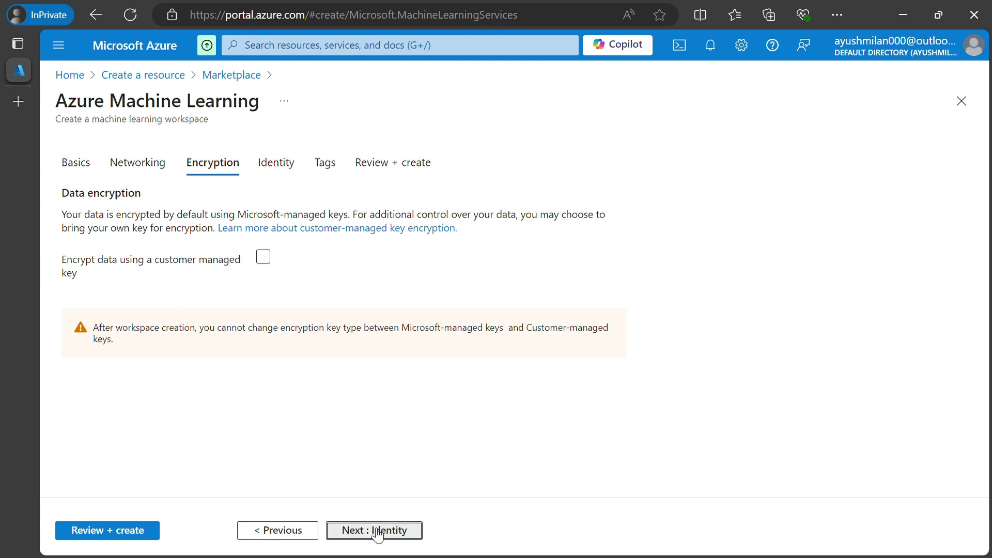
# - Review the identity settings, keep credential-based storage account access, and continue to the tags
pyautogui.scroll(-3, 279, 336)
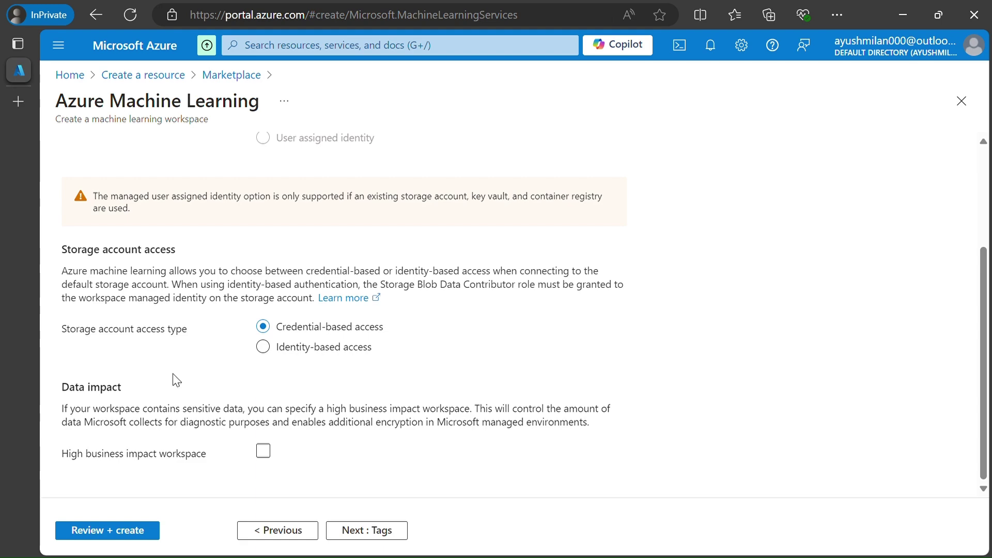
pyautogui.scroll(3, 186, 372)
pyautogui.scroll(-3, 195, 365)
pyautogui.moveTo(80, 264); pyautogui.dragTo(183, 262)
pyautogui.click(80, 330)
pyautogui.moveTo(71, 331); pyautogui.dragTo(141, 330)
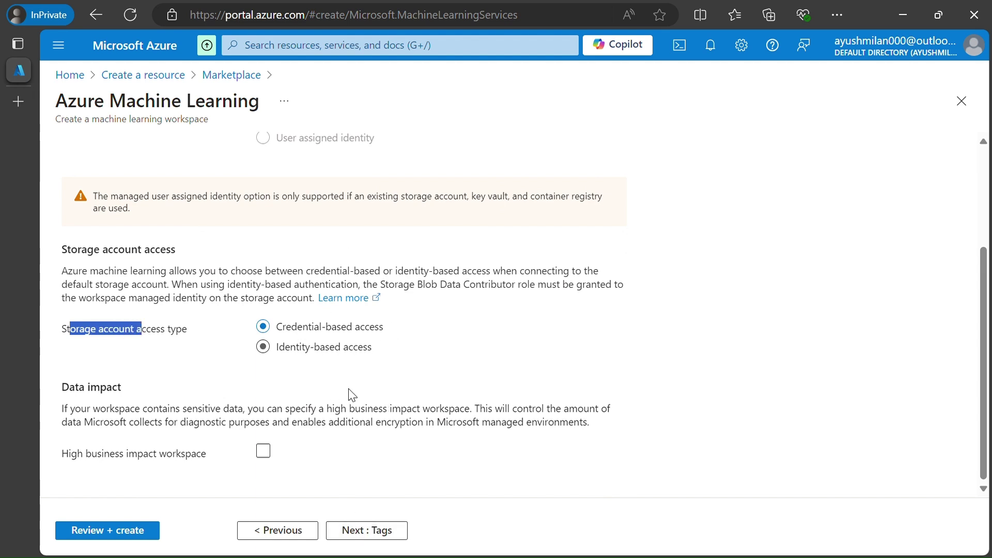
pyautogui.click(375, 530)
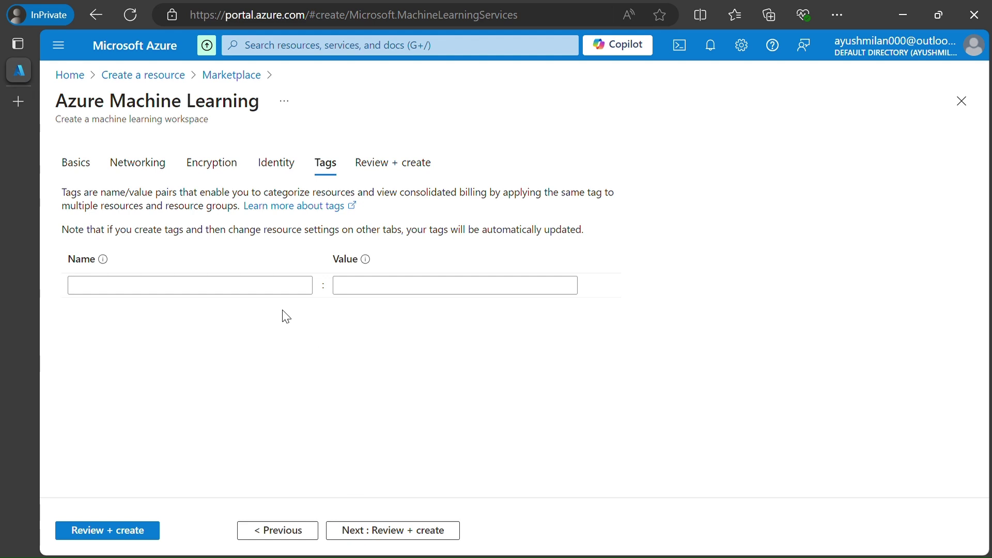
# - Add a tag named project with the value automl to the workspace
pyautogui.click(264, 292)
pyautogui.write('pro')
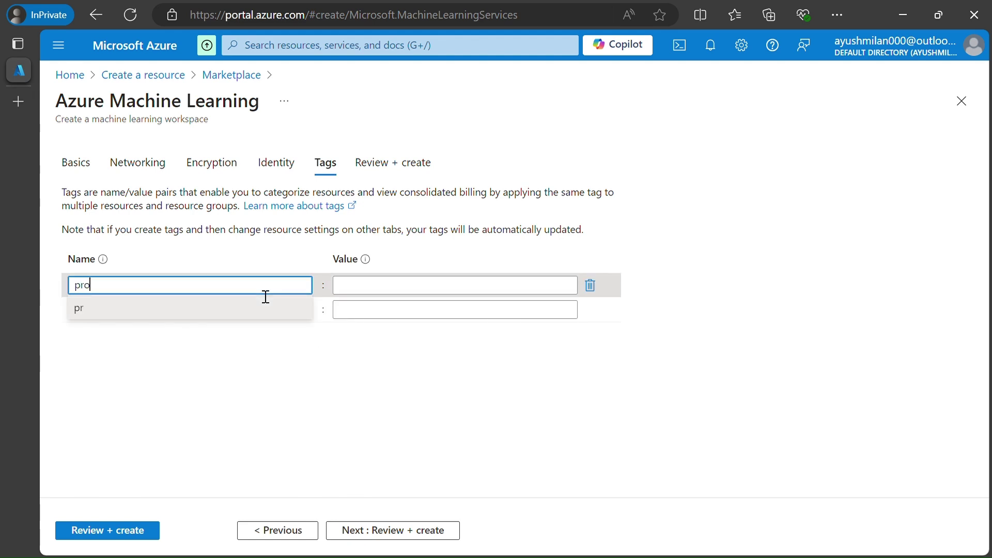
pyautogui.write('ject')
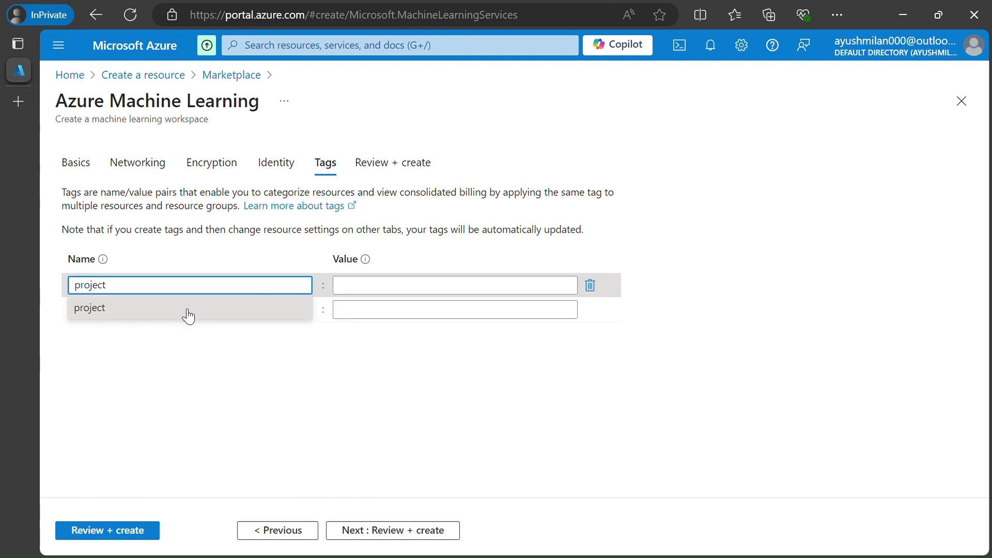
pyautogui.click(177, 310)
pyautogui.click(418, 295)
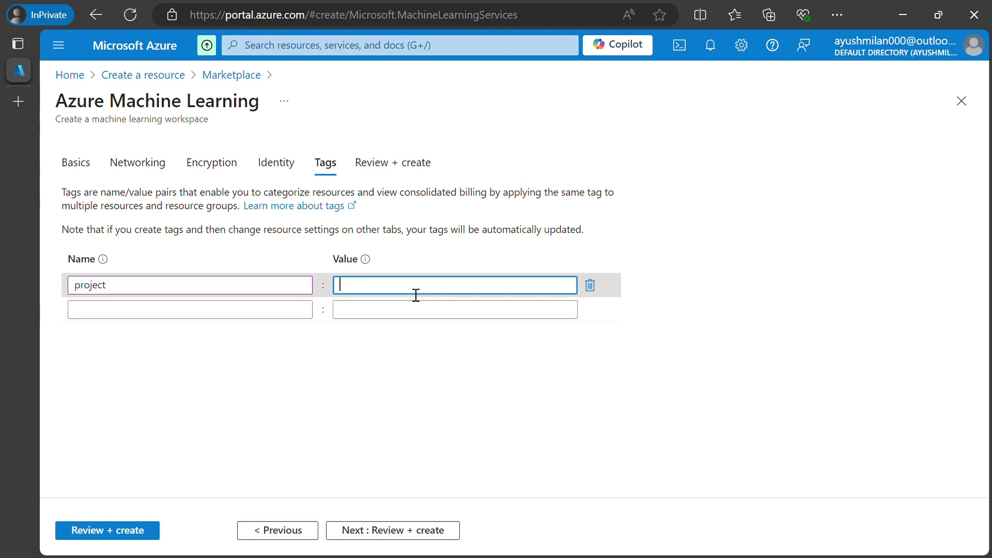
pyautogui.write('au')
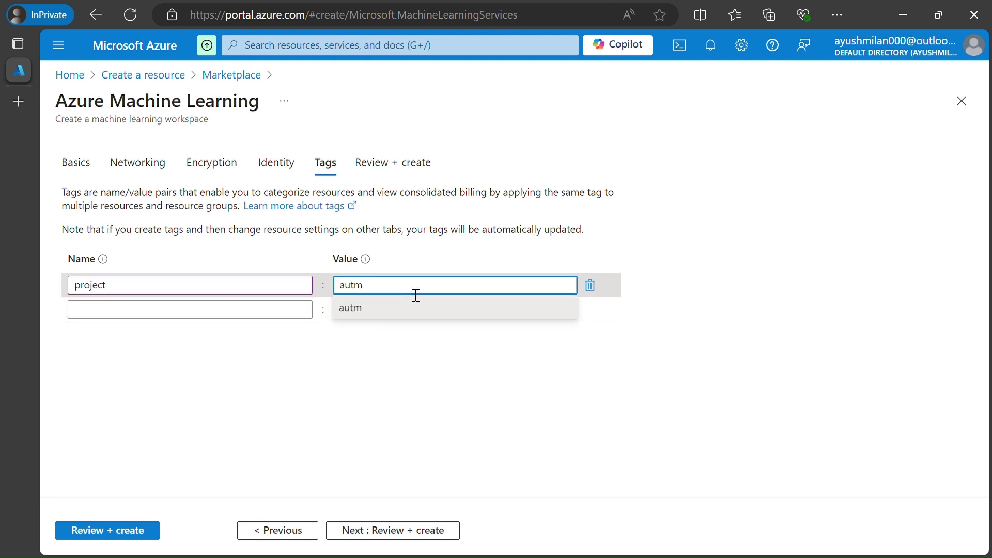
pyautogui.write('toml')
pyautogui.click(373, 436)
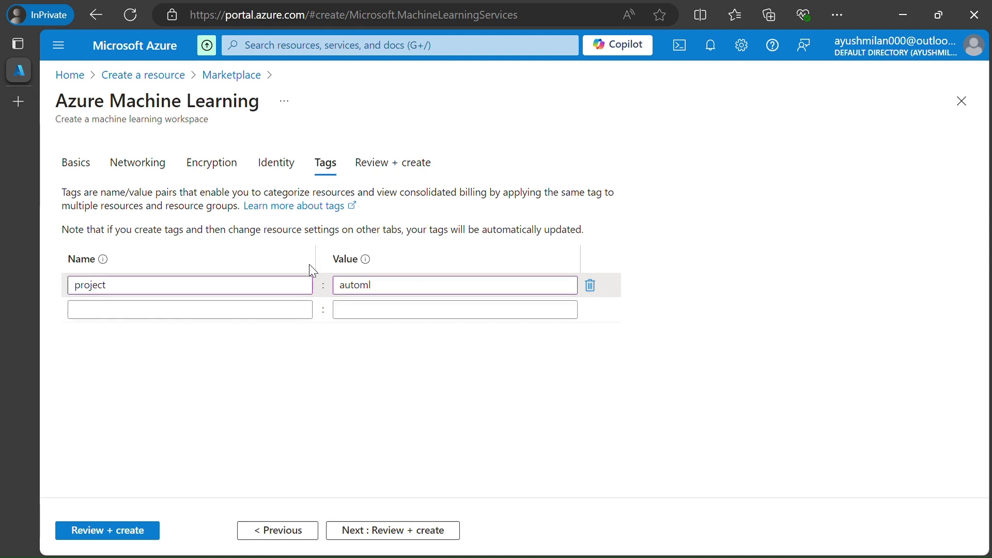
# - Validate and review the workspace configuration summary, and create the workspace
pyautogui.click(369, 533)
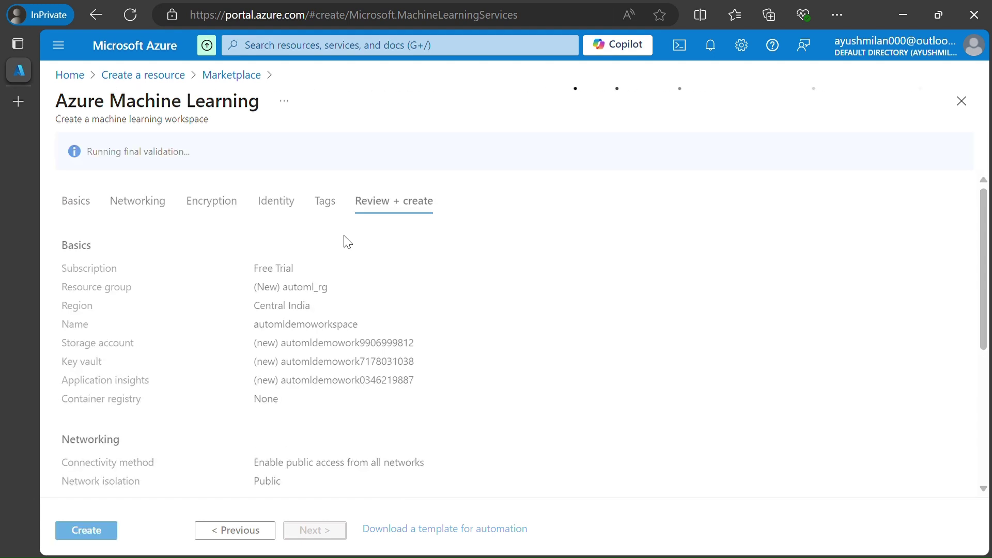
pyautogui.moveTo(98, 151); pyautogui.dragTo(192, 151)
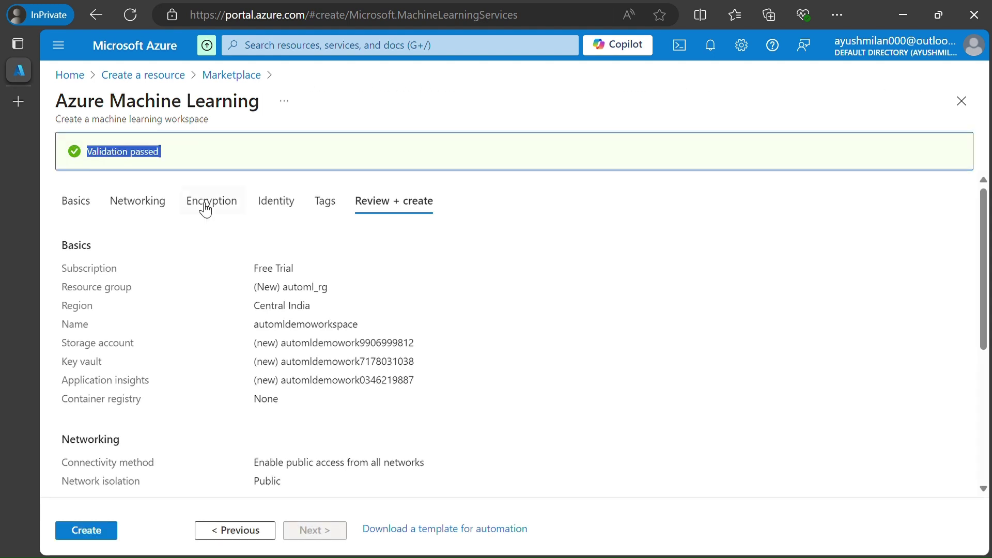
pyautogui.moveTo(97, 156); pyautogui.dragTo(153, 156)
pyautogui.click(132, 161)
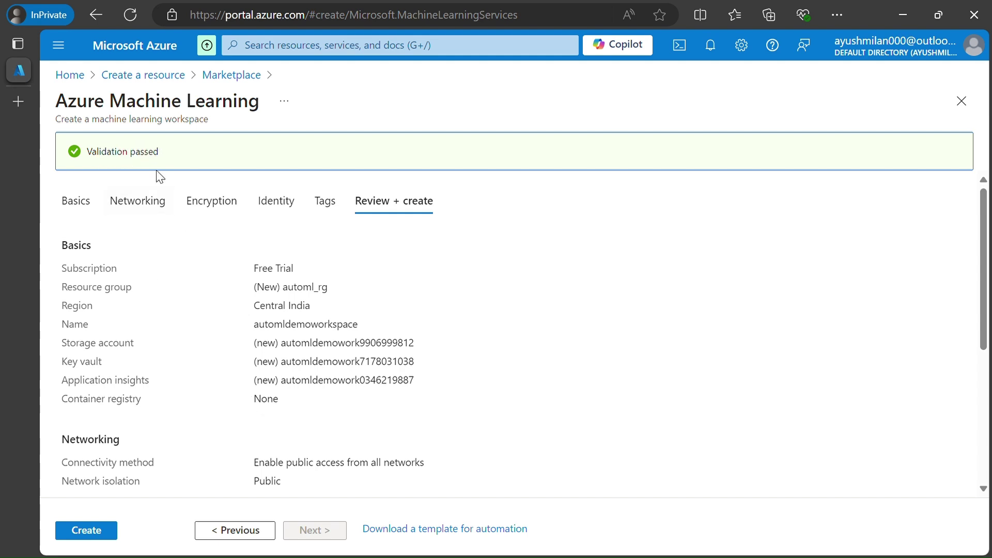
pyautogui.scroll(-5, 171, 323)
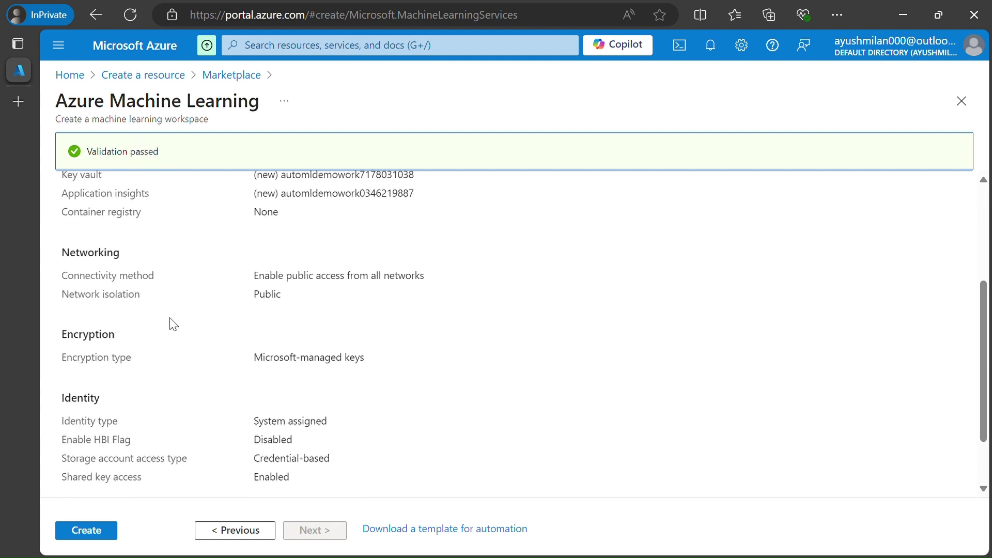
pyautogui.click(99, 532)
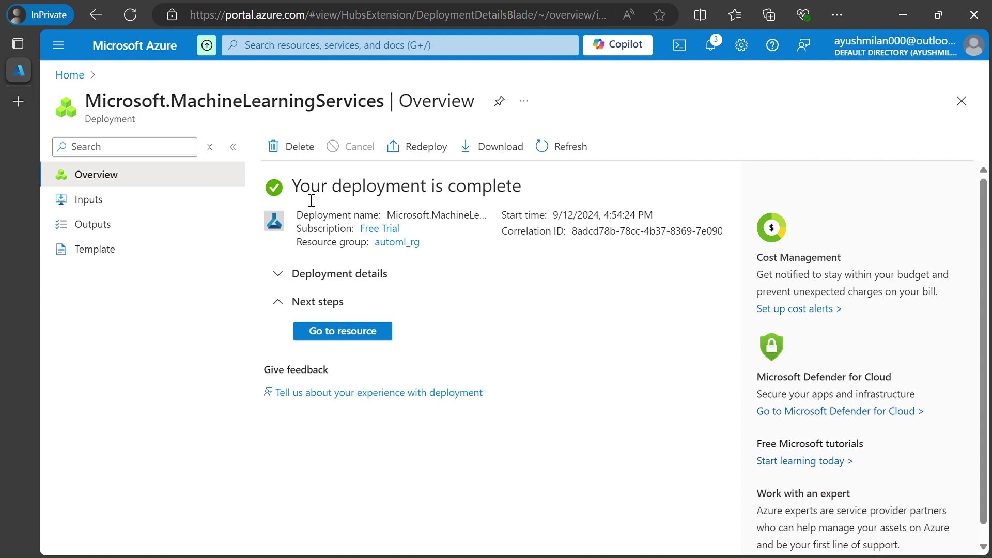
# - Open the deployed automldemoworkspace resource and launch Azure Machine Learning Studio from its Studio web URL
pyautogui.moveTo(301, 187); pyautogui.dragTo(523, 187)
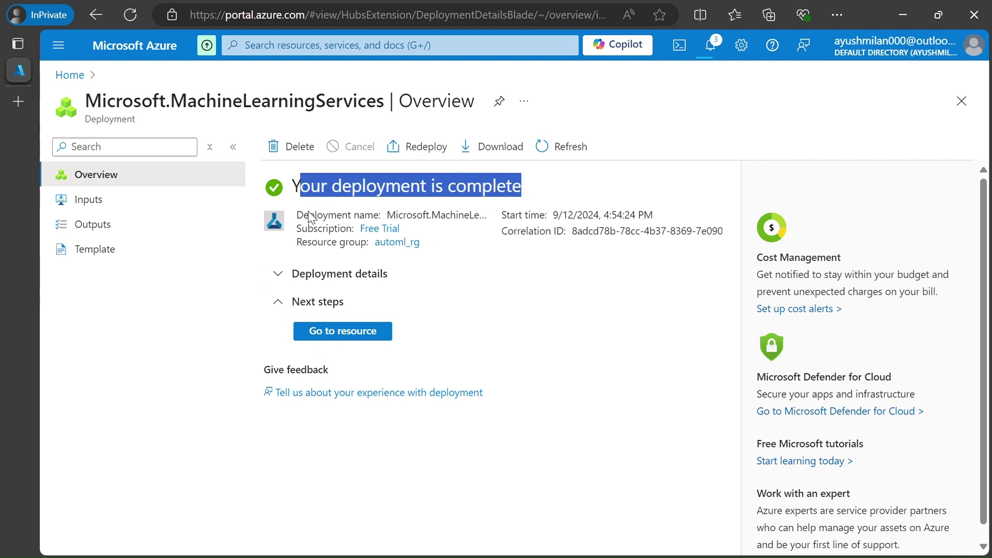
pyautogui.click(349, 337)
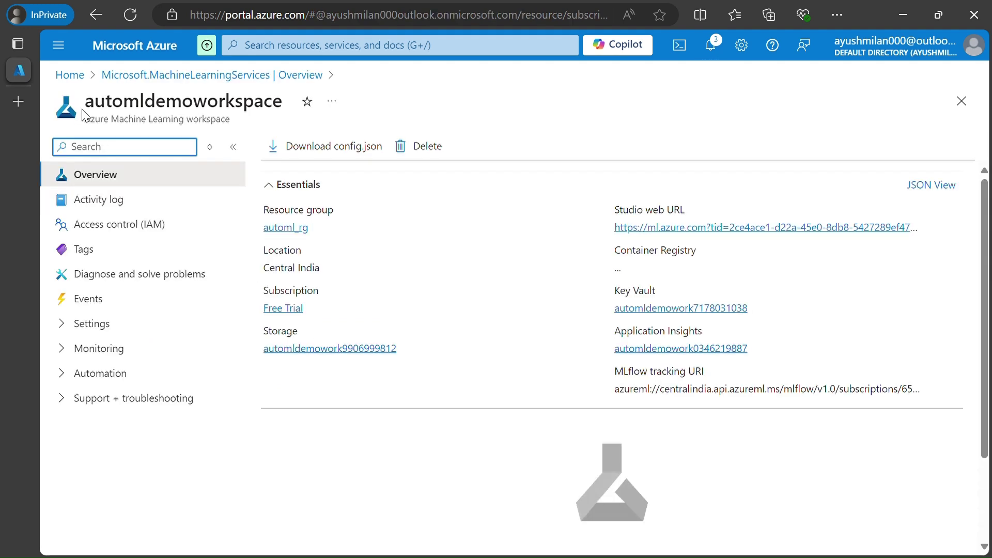
pyautogui.moveTo(85, 106); pyautogui.dragTo(286, 113)
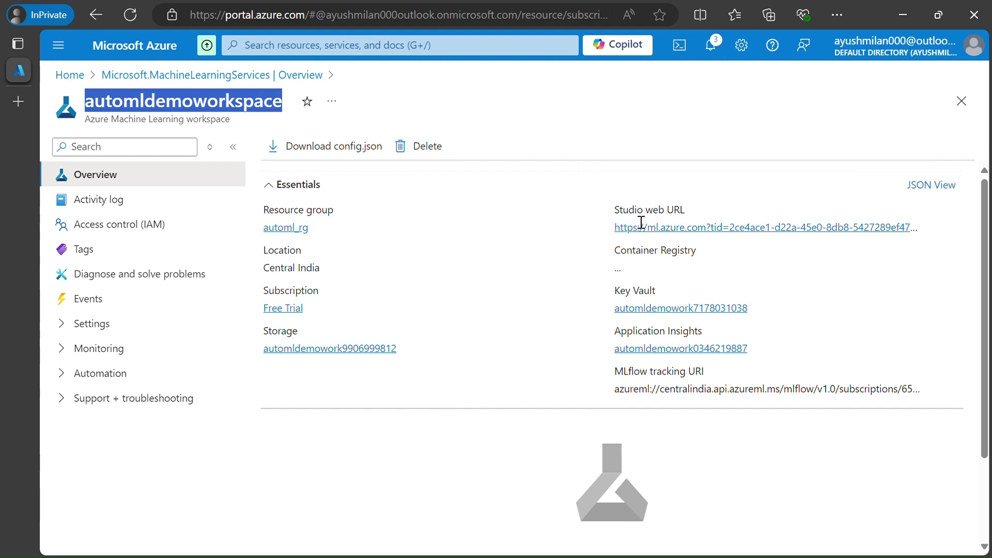
pyautogui.moveTo(615, 212); pyautogui.dragTo(692, 219)
pyautogui.click(642, 214)
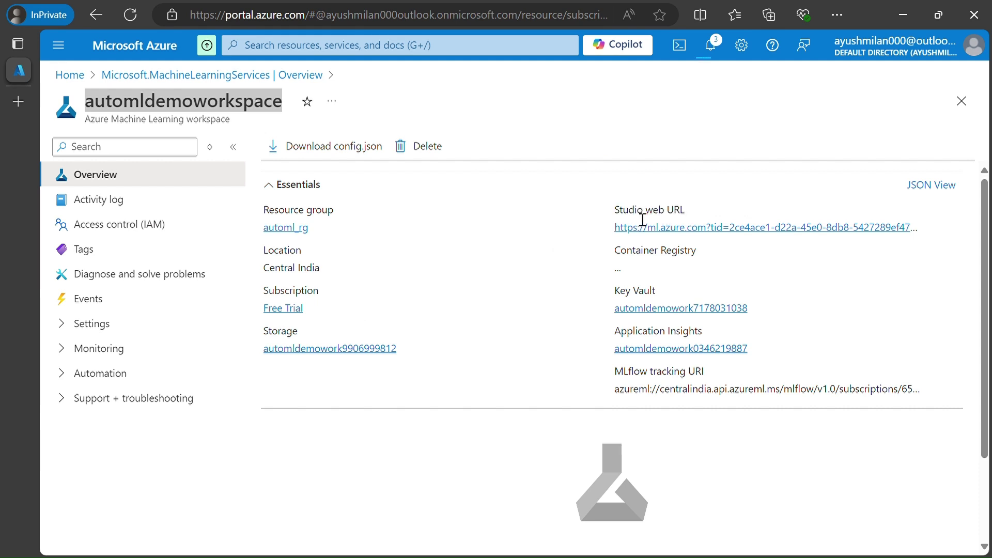
pyautogui.moveTo(625, 219); pyautogui.dragTo(690, 213)
pyautogui.doubleClick(655, 210)
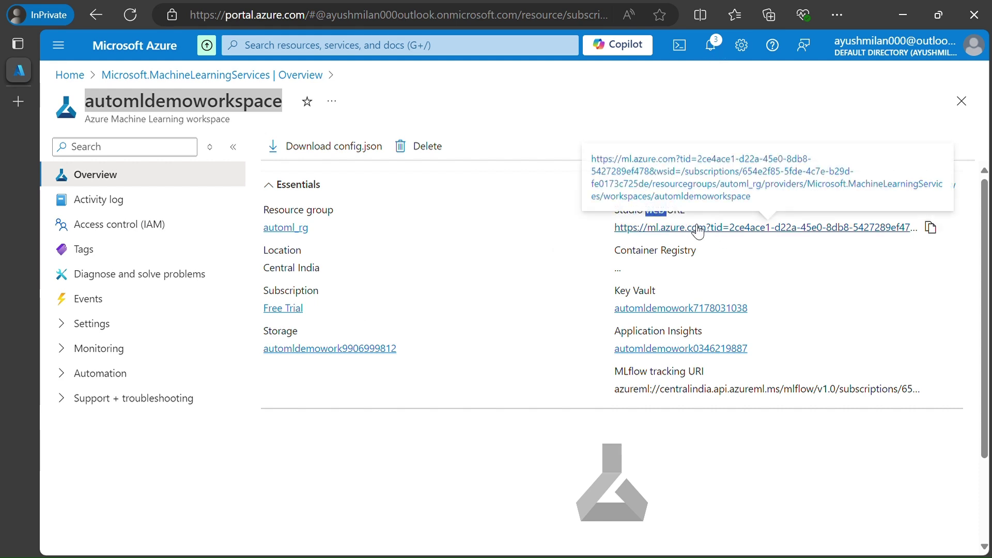
pyautogui.click(692, 231)
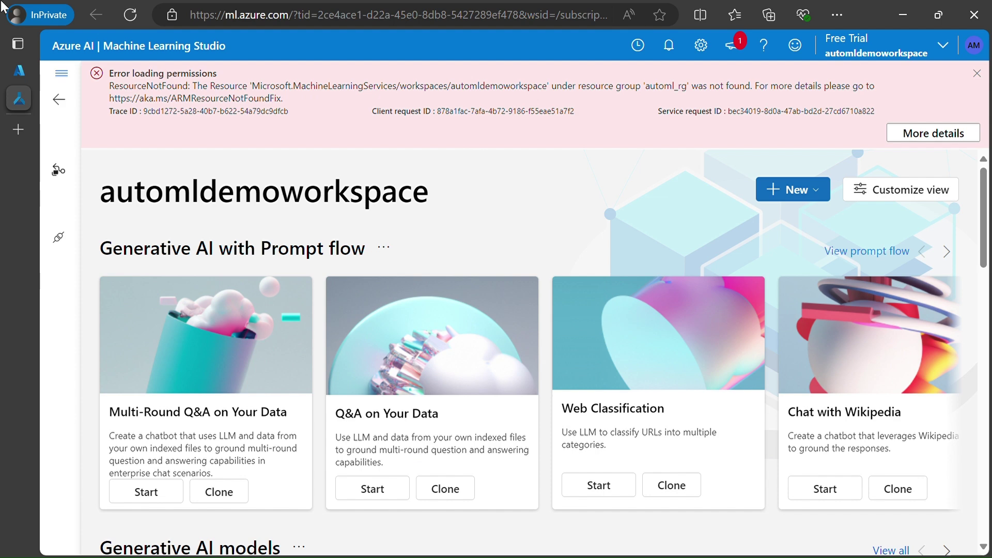
# - Reload the studio page for automldemoworkspace and go to the overview of all workspaces
pyautogui.click(131, 14)
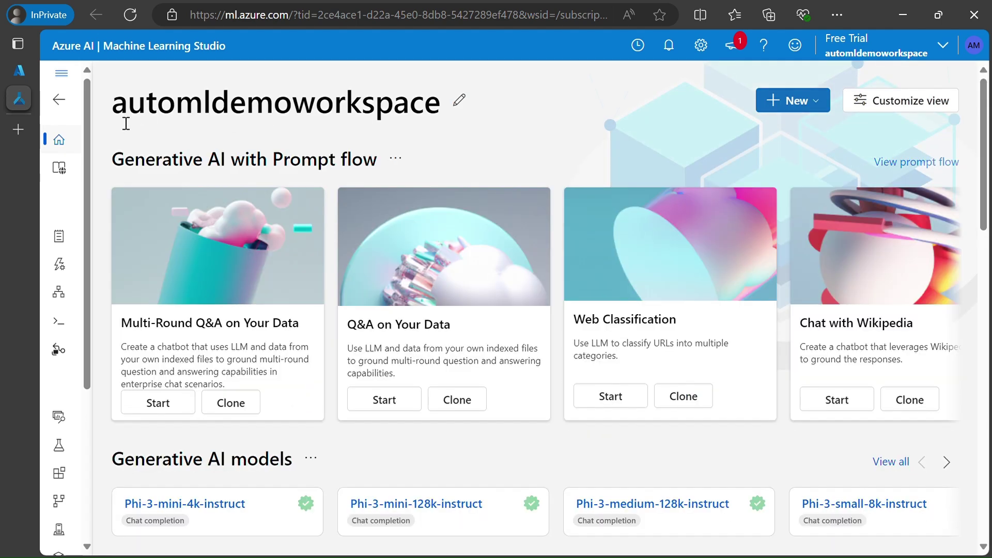
pyautogui.moveTo(115, 109); pyautogui.dragTo(446, 106)
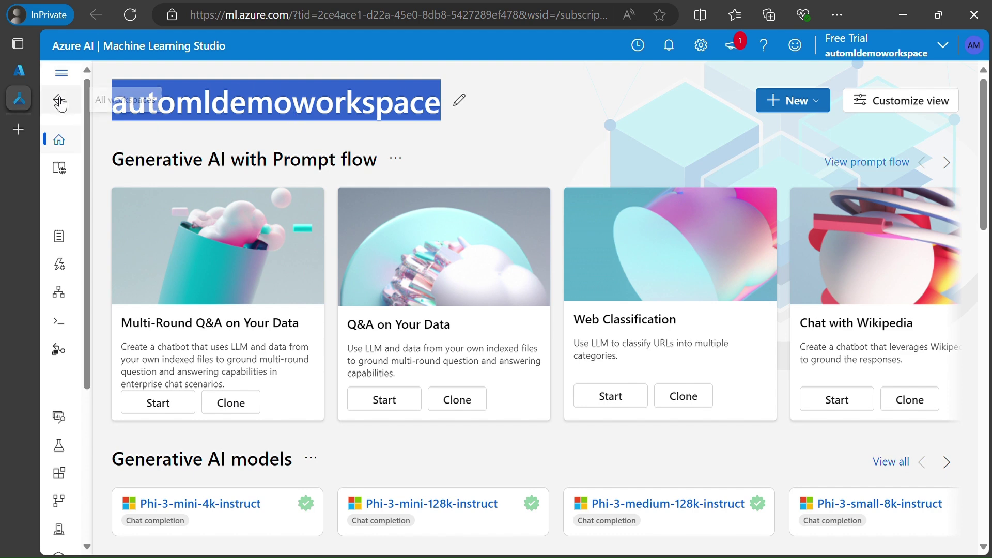
pyautogui.click(62, 73)
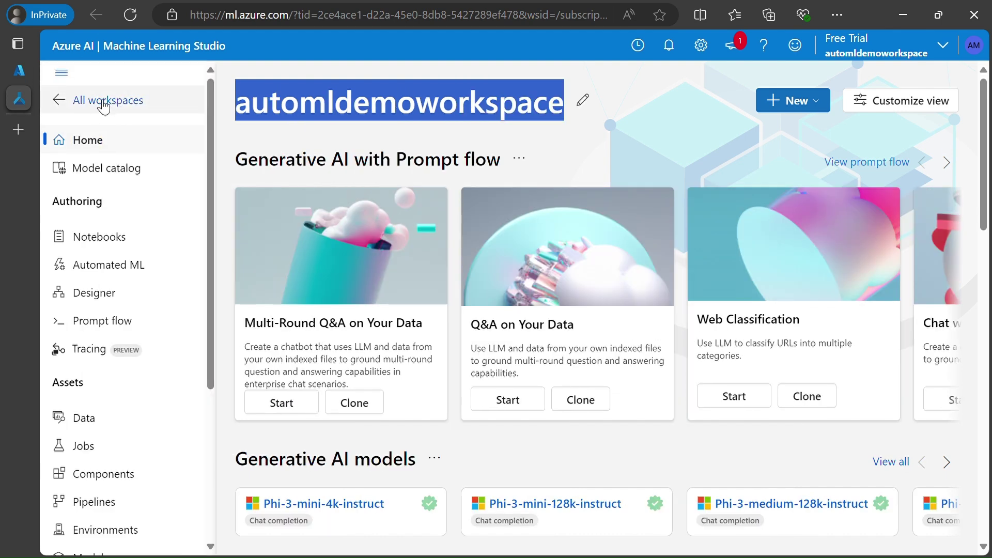
pyautogui.click(102, 109)
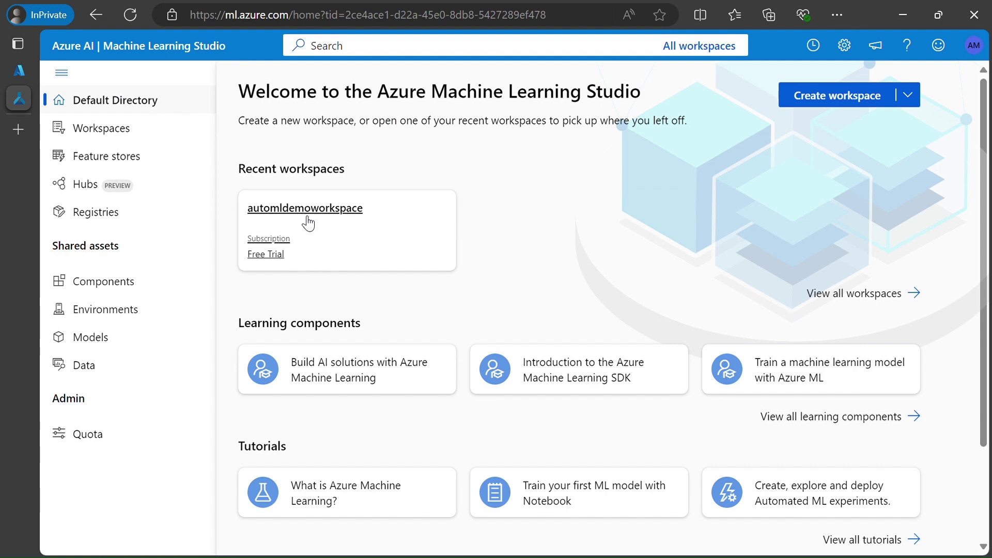
# - Look over the studio home page and open the recent workspace automldemoworkspace
pyautogui.scroll(-3, 386, 299)
pyautogui.scroll(3, 386, 299)
pyautogui.scroll(-2, 315, 224)
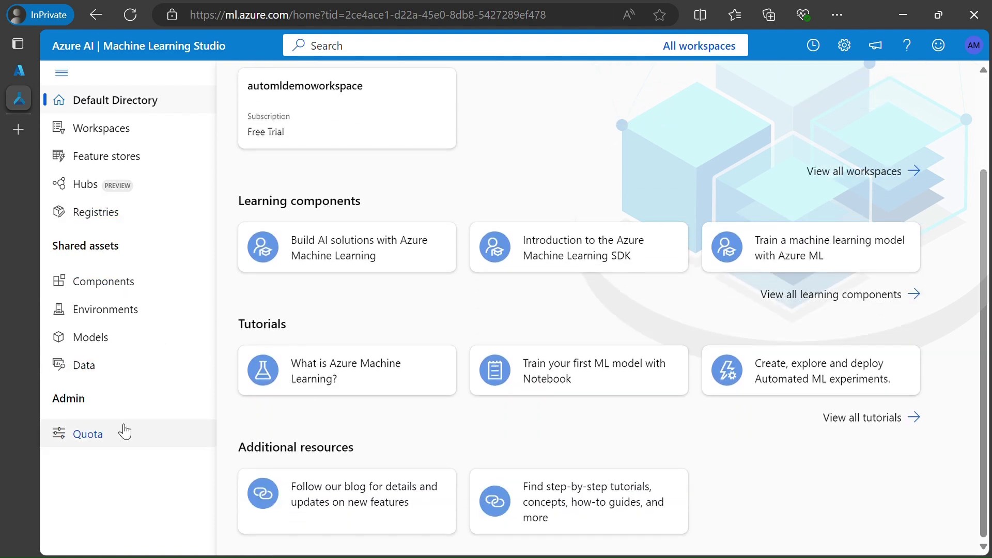
pyautogui.scroll(3, 680, 394)
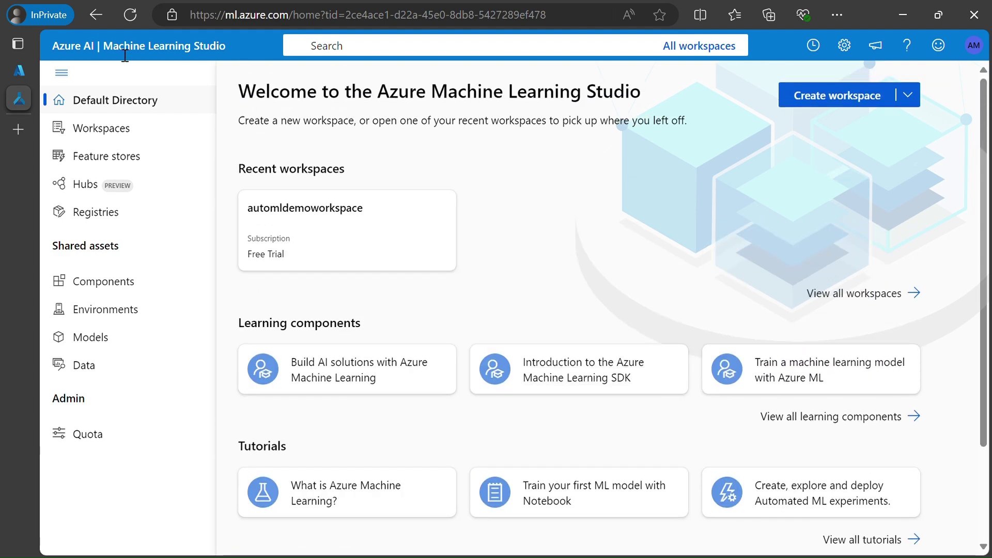
pyautogui.moveTo(103, 47); pyautogui.dragTo(225, 47)
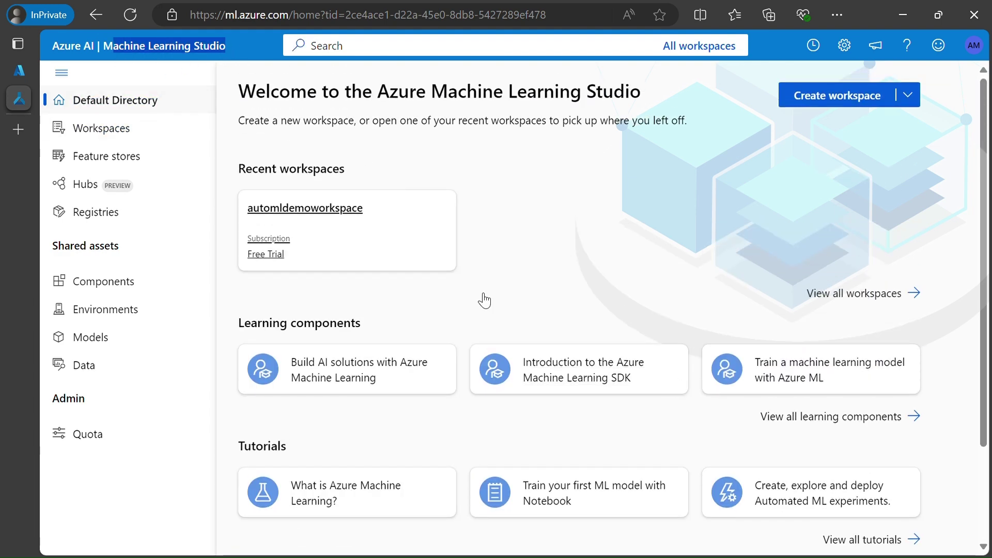
pyautogui.click(315, 212)
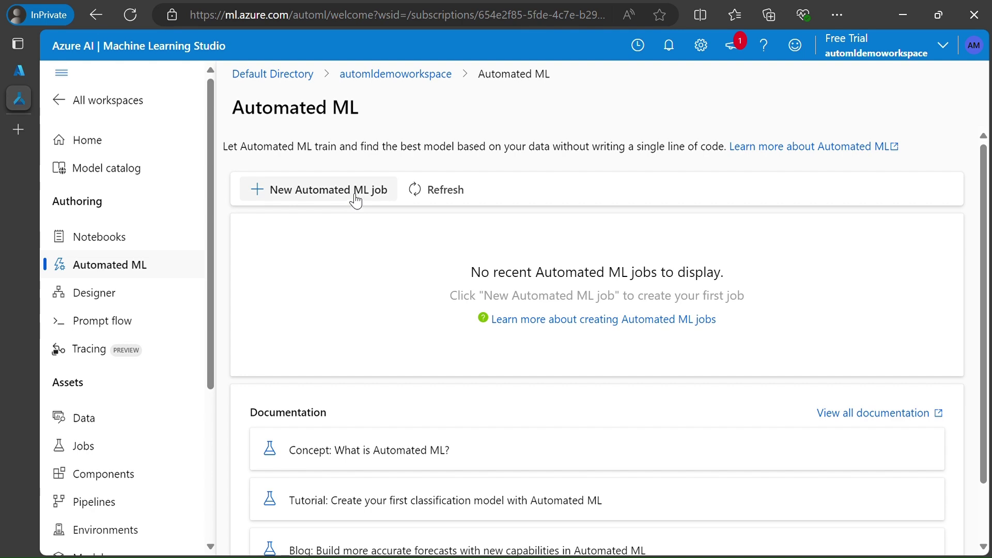
# - Start a new Automated ML job and set its job name to demo-bike-automl
pyautogui.click(337, 199)
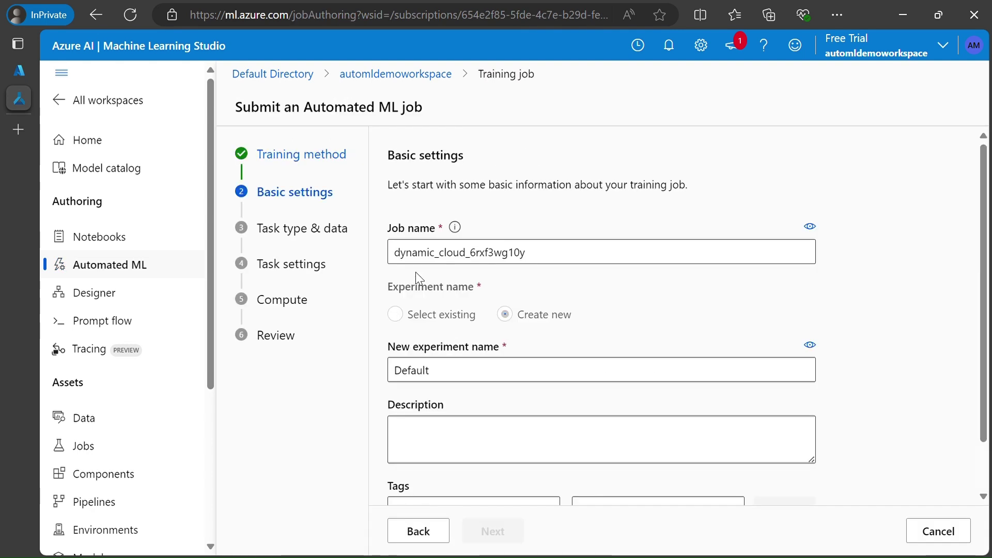
pyautogui.moveTo(542, 259); pyautogui.dragTo(401, 263)
pyautogui.press('BackSpace')
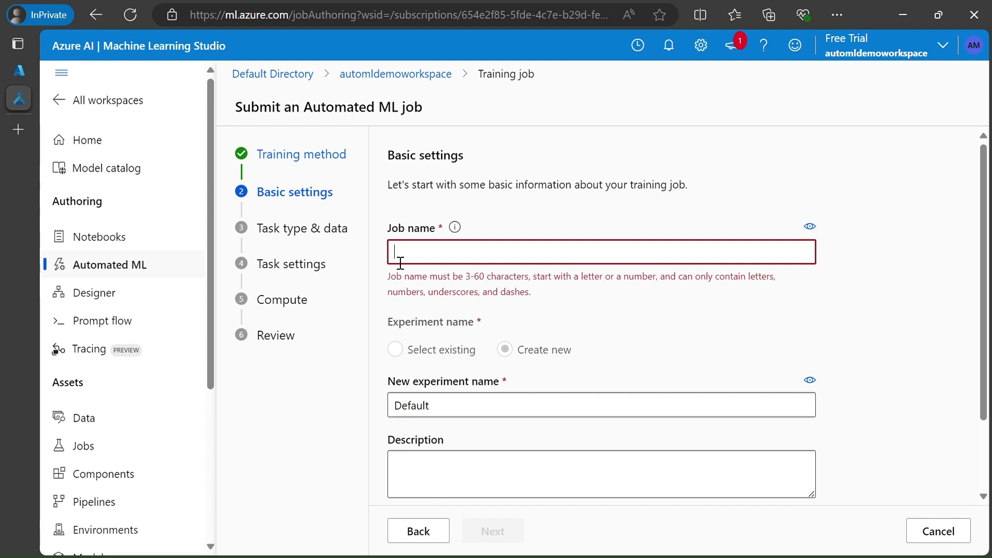
pyautogui.write('demo')
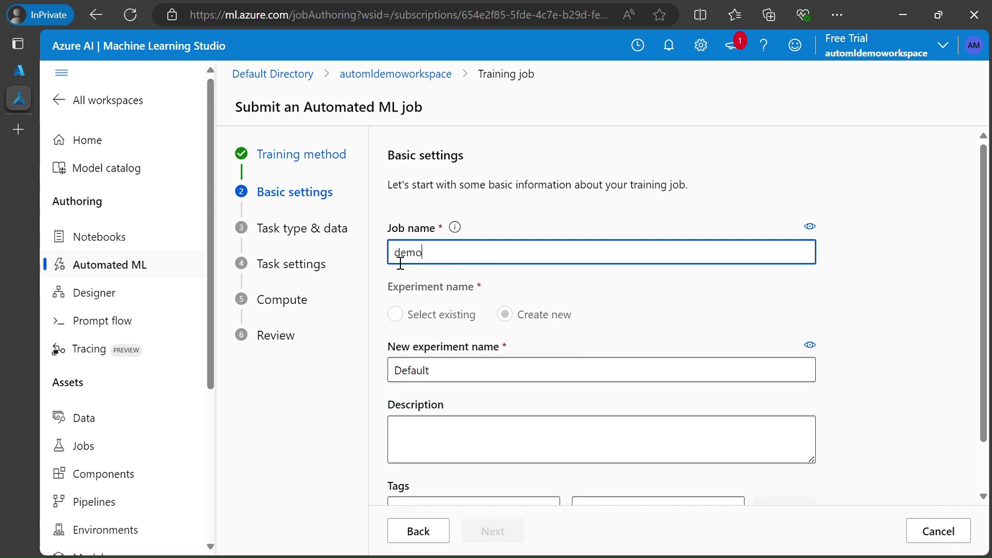
pyautogui.write('-')
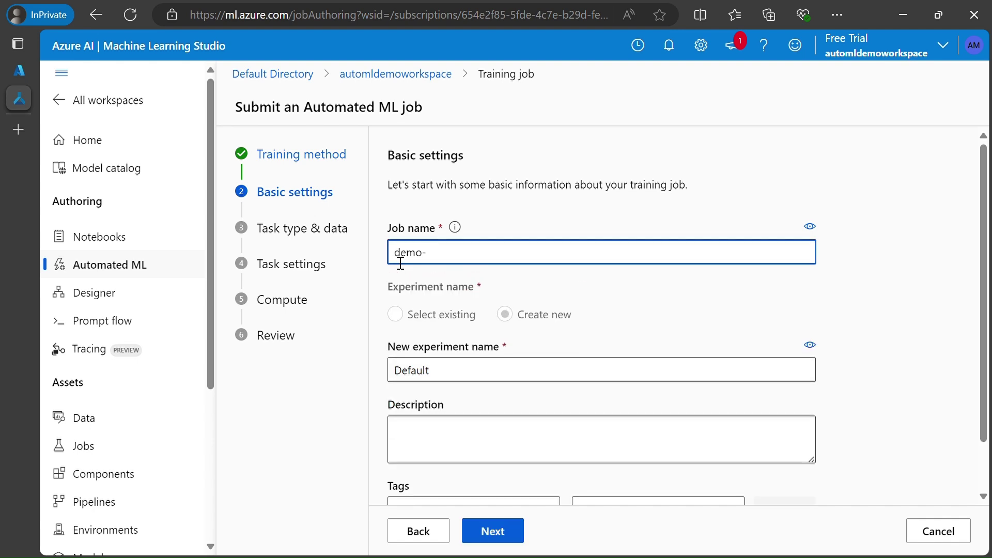
pyautogui.write('bike')
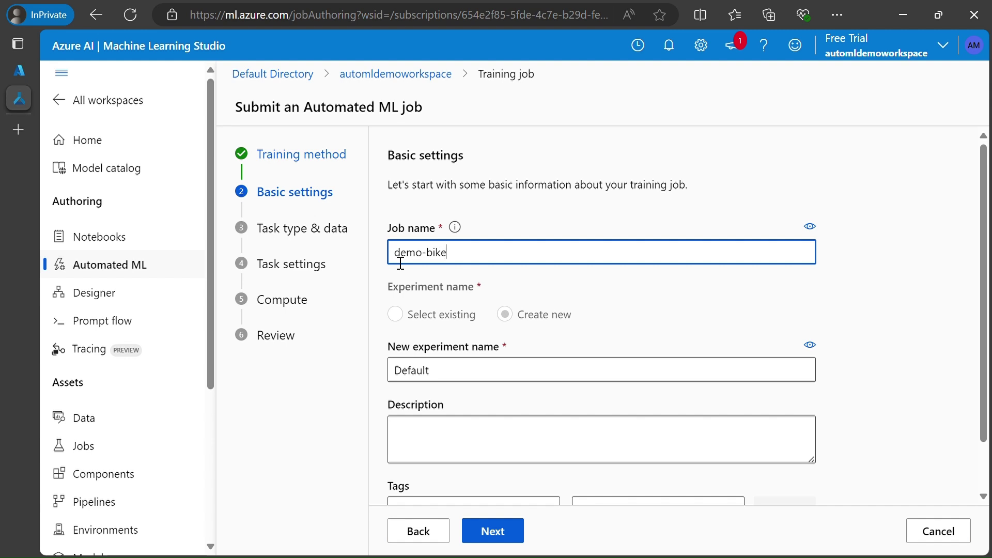
pyautogui.write('-automl')
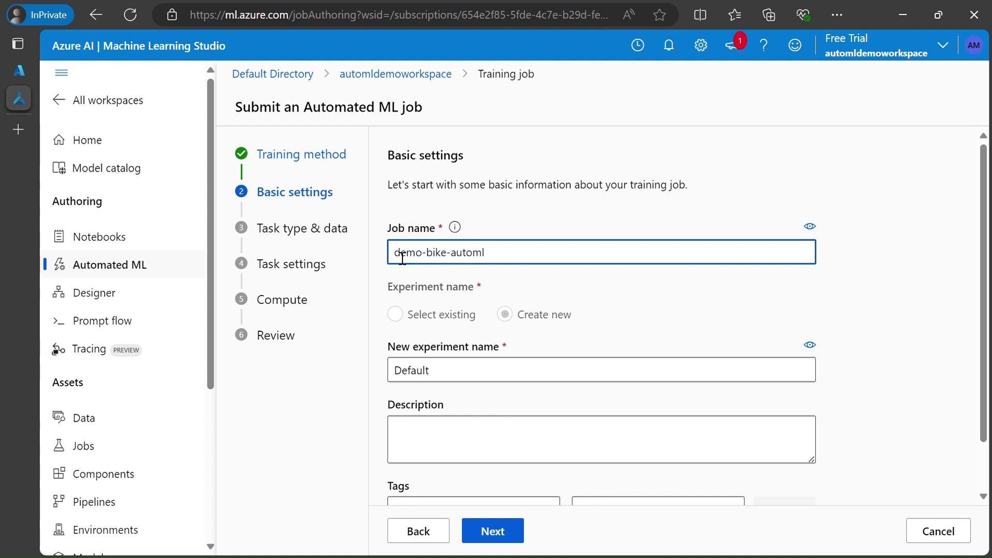
# - Set the new experiment name to demo-bike-rental
pyautogui.scroll(-1, 435, 261)
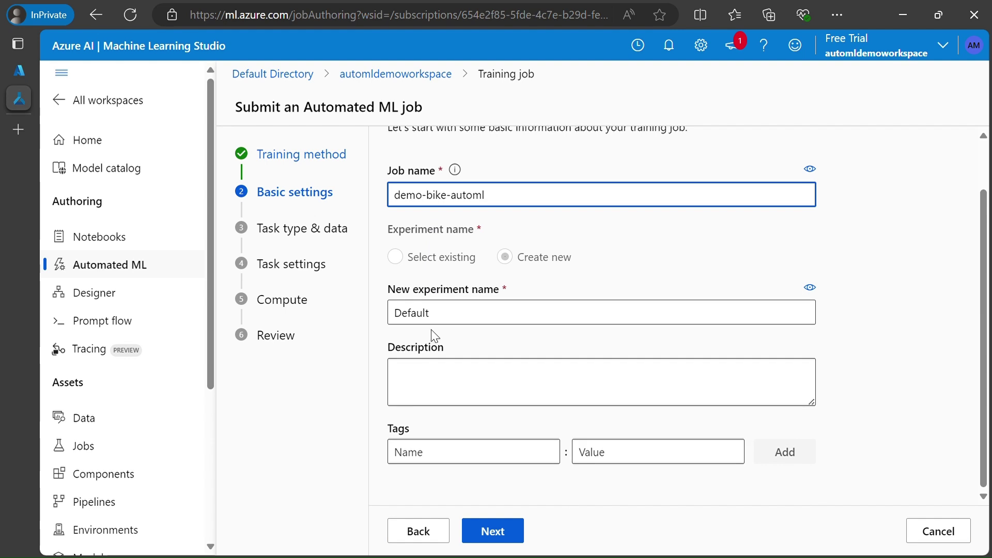
pyautogui.moveTo(436, 316); pyautogui.dragTo(309, 313)
pyautogui.press('BackSpace')
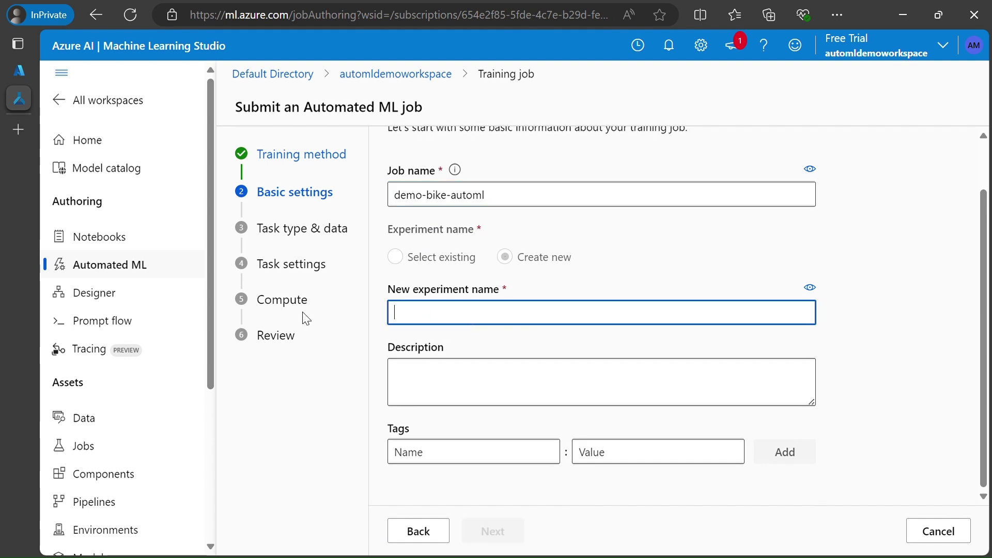
pyautogui.write('demo')
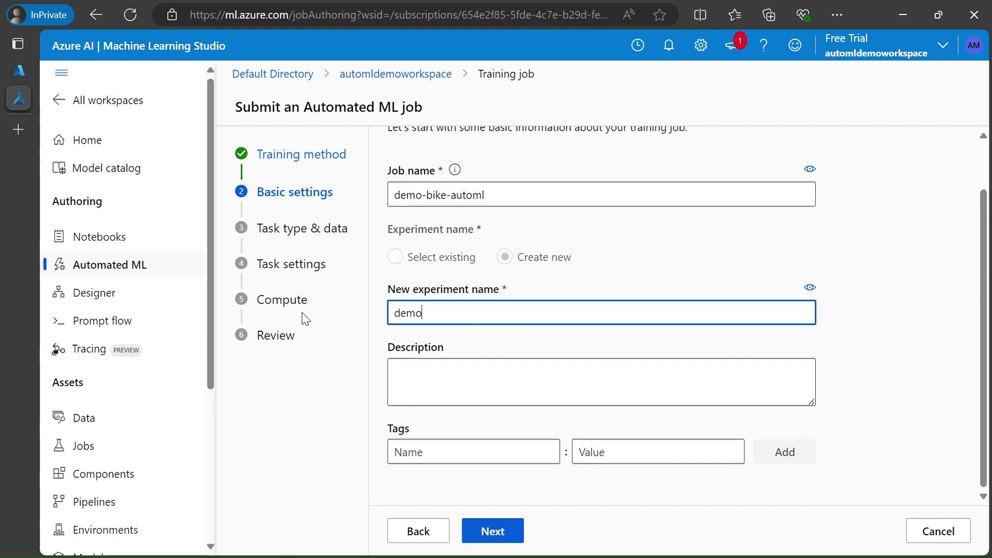
pyautogui.write('-')
pyautogui.write('nike')
pyautogui.press('BackSpace')
pyautogui.press('BackSpace')
pyautogui.press('BackSpace')
pyautogui.press('BackSpace')
pyautogui.write('bike-rental')
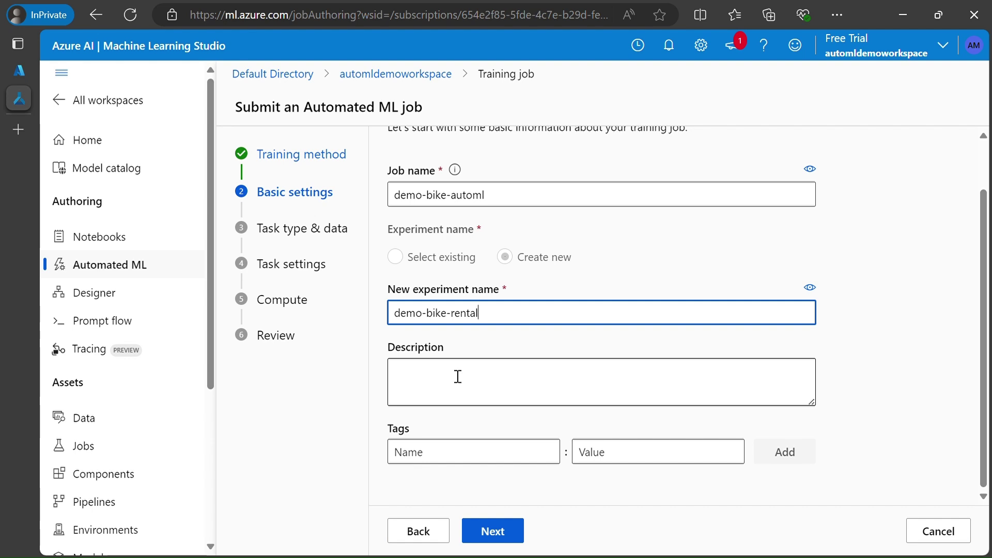
# - Add a tag named project with the value automl to the job and continue to the task type and data settings
pyautogui.click(450, 457)
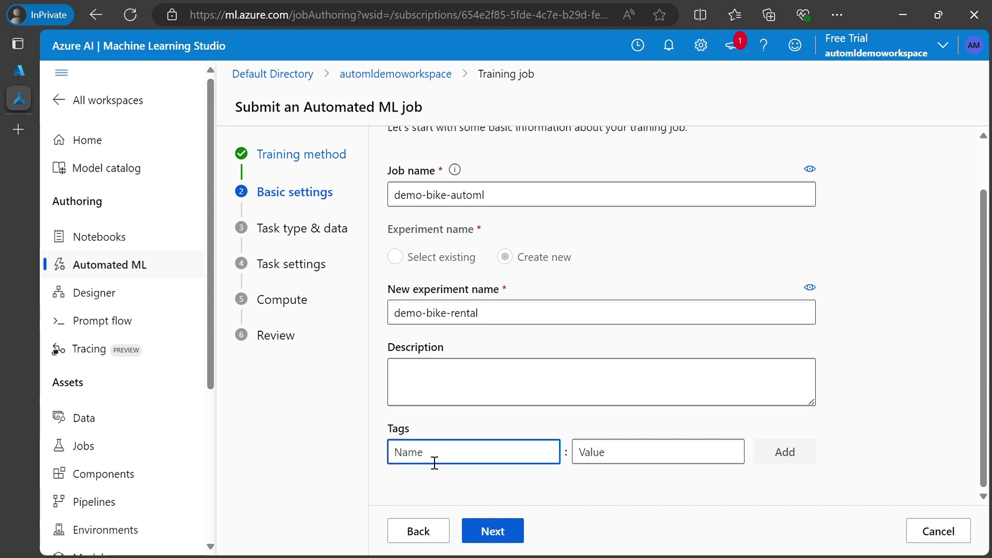
pyautogui.write('pu')
pyautogui.press('BackSpace')
pyautogui.write('r')
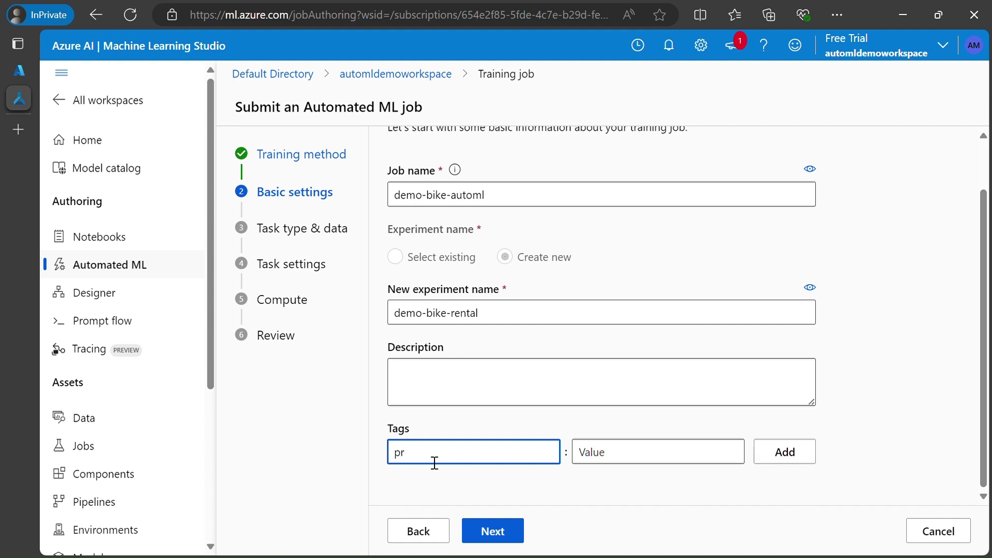
pyautogui.write('oject')
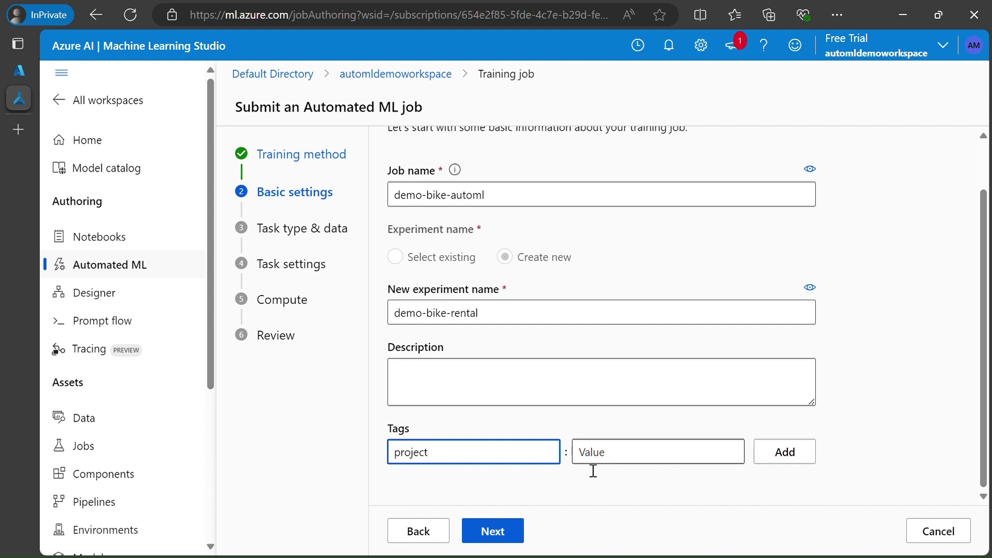
pyautogui.click(591, 453)
pyautogui.write('a')
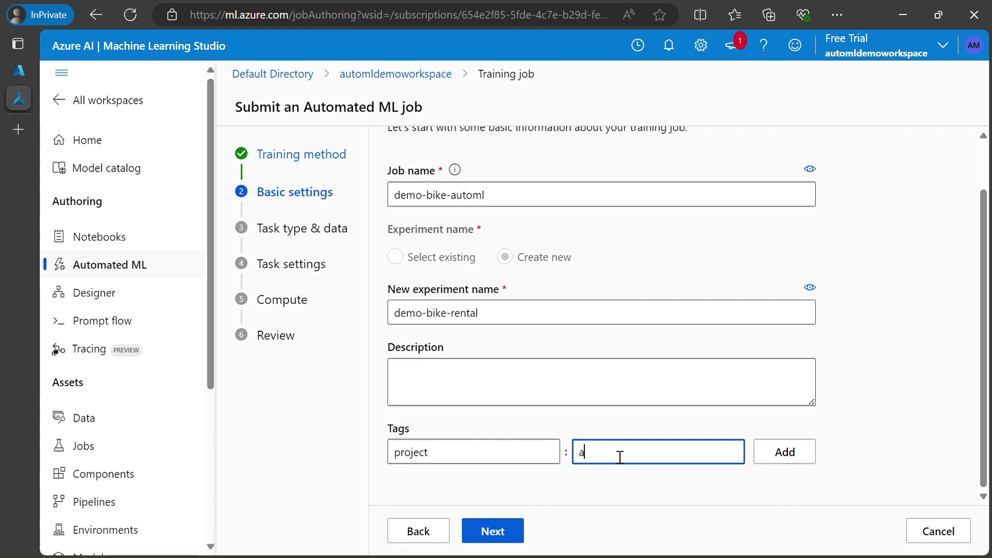
pyautogui.write('utoml')
pyautogui.click(770, 455)
pyautogui.scroll(-1, 594, 439)
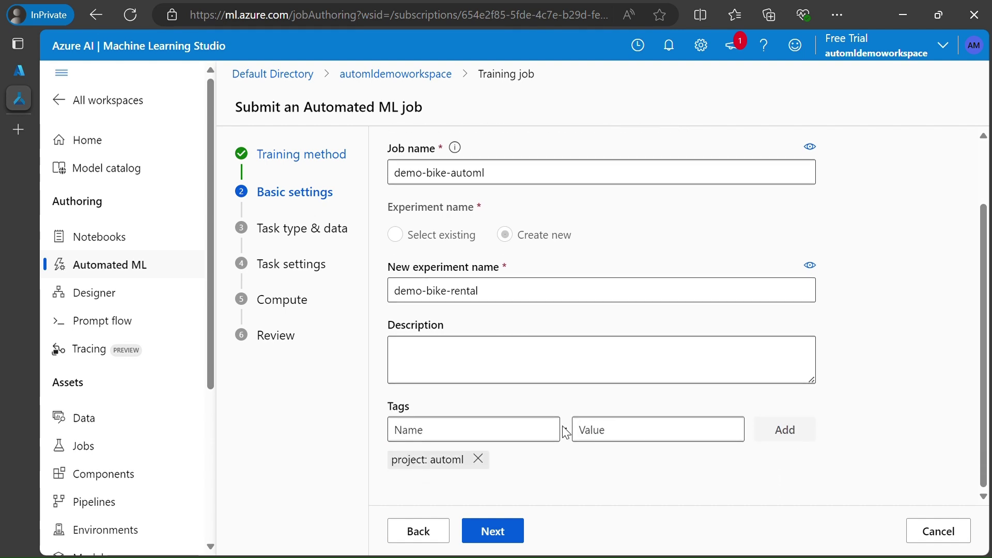
pyautogui.click(499, 532)
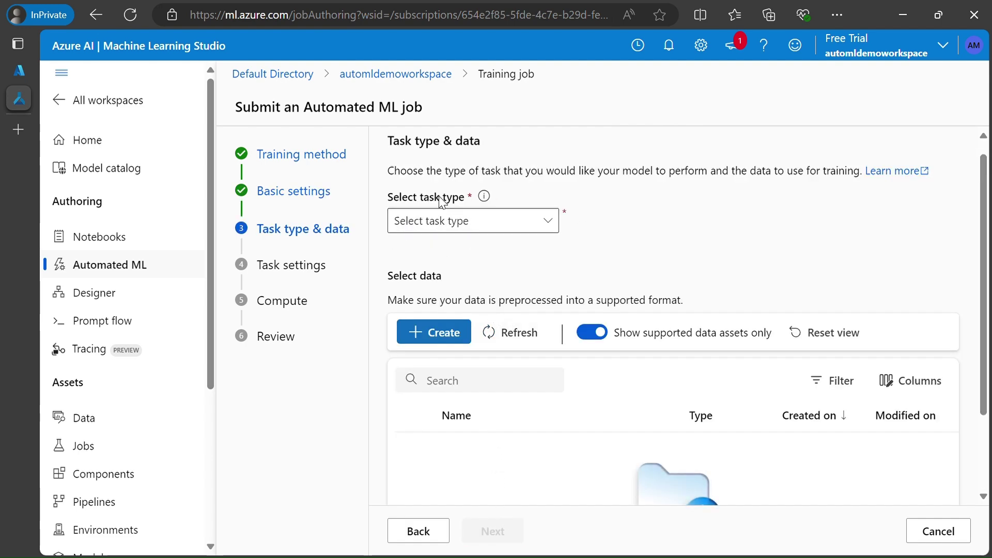
# - Set the job's task type to Regression
pyautogui.click(493, 221)
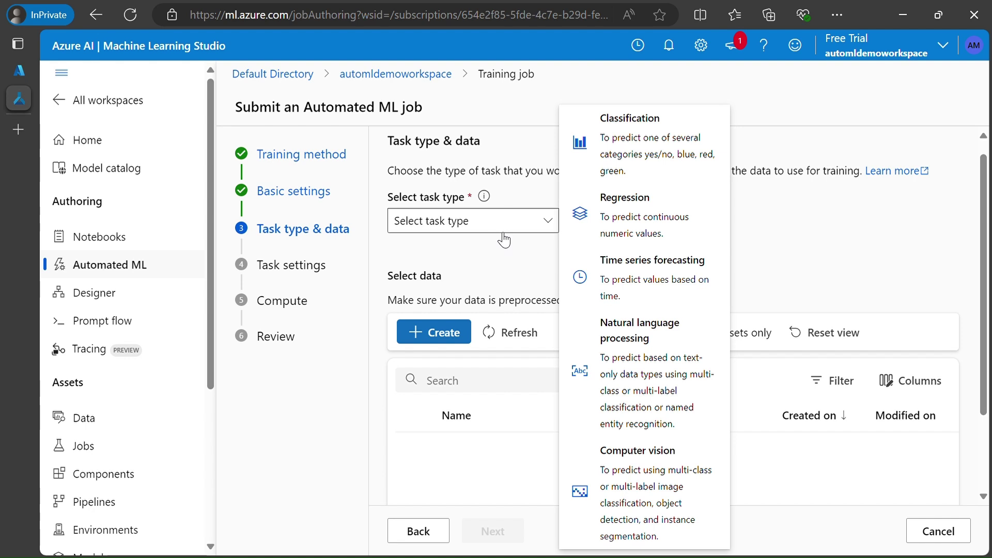
pyautogui.click(654, 223)
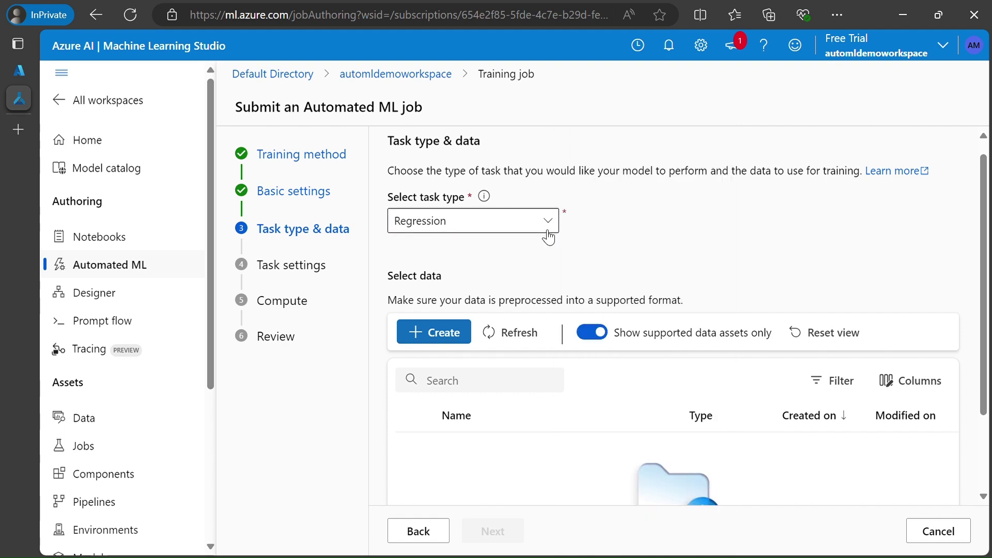
pyautogui.click(548, 238)
pyautogui.click(653, 219)
pyautogui.scroll(-1, 531, 260)
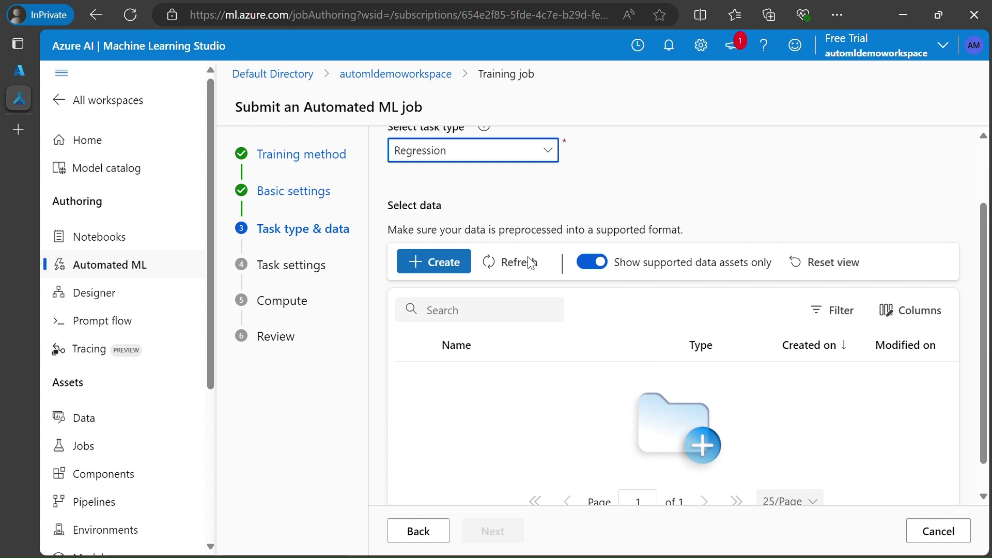
pyautogui.scroll(1, 531, 264)
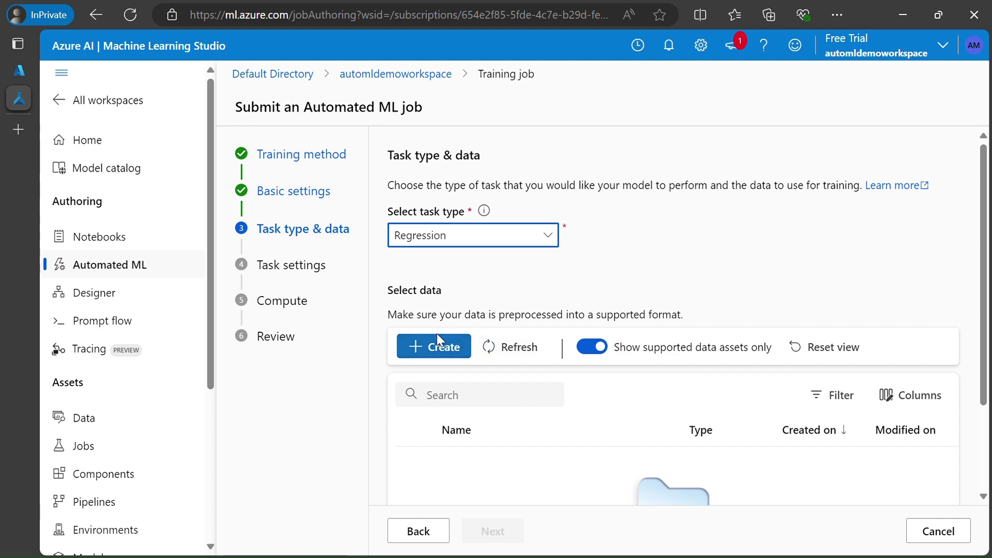
# - Start creating a data asset for the job and name it bike-rental, leaving the description empty
pyautogui.moveTo(400, 292); pyautogui.dragTo(443, 293)
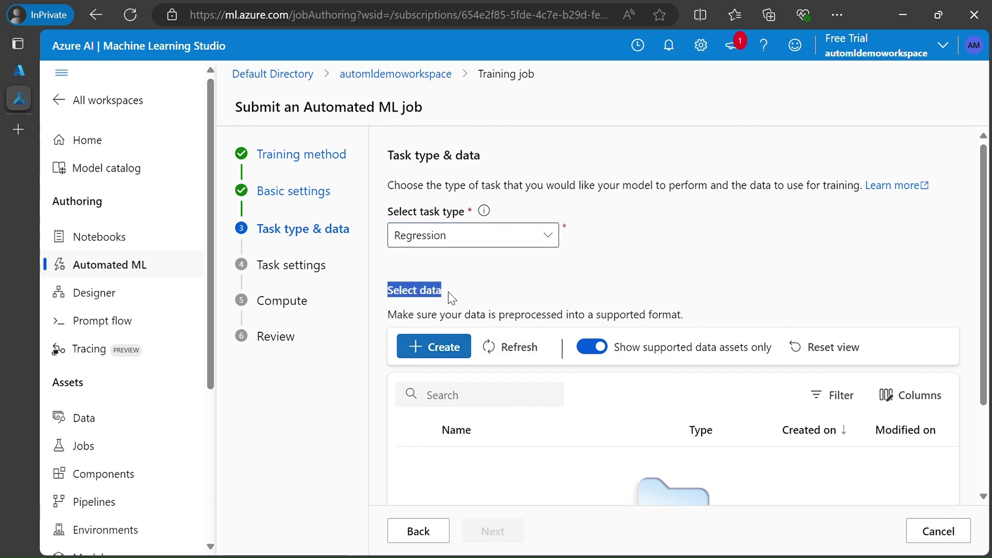
pyautogui.click(415, 296)
pyautogui.click(434, 346)
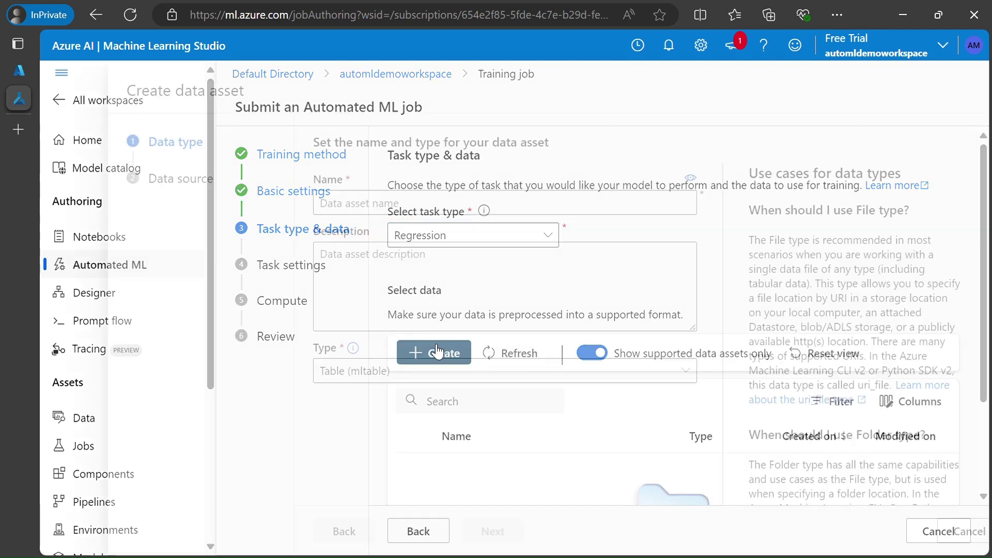
pyautogui.click(341, 212)
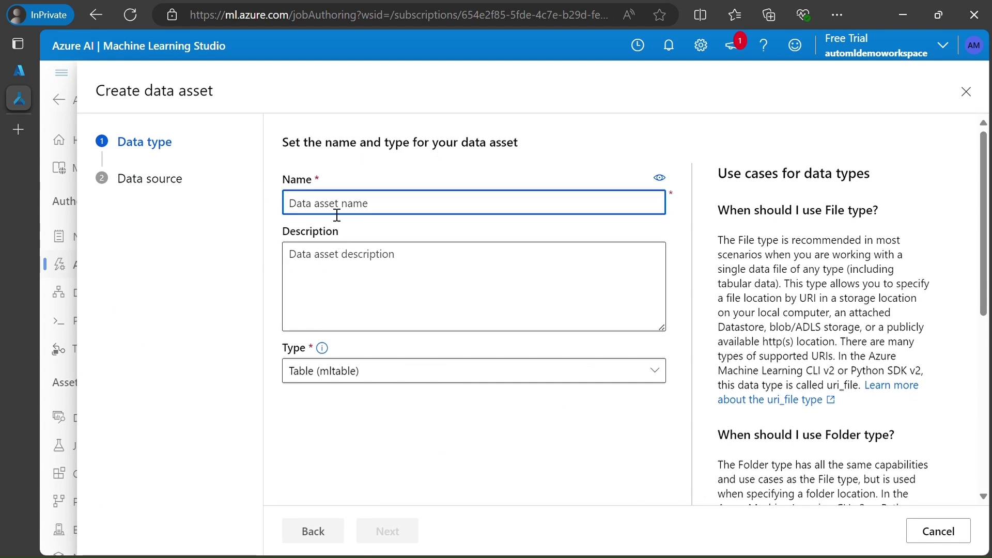
pyautogui.write('bik')
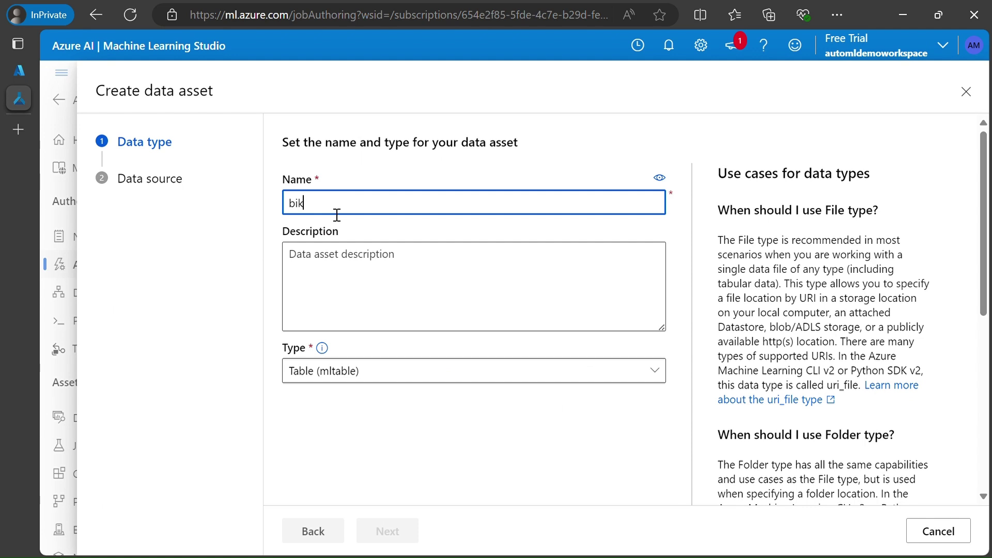
pyautogui.write('e-rental')
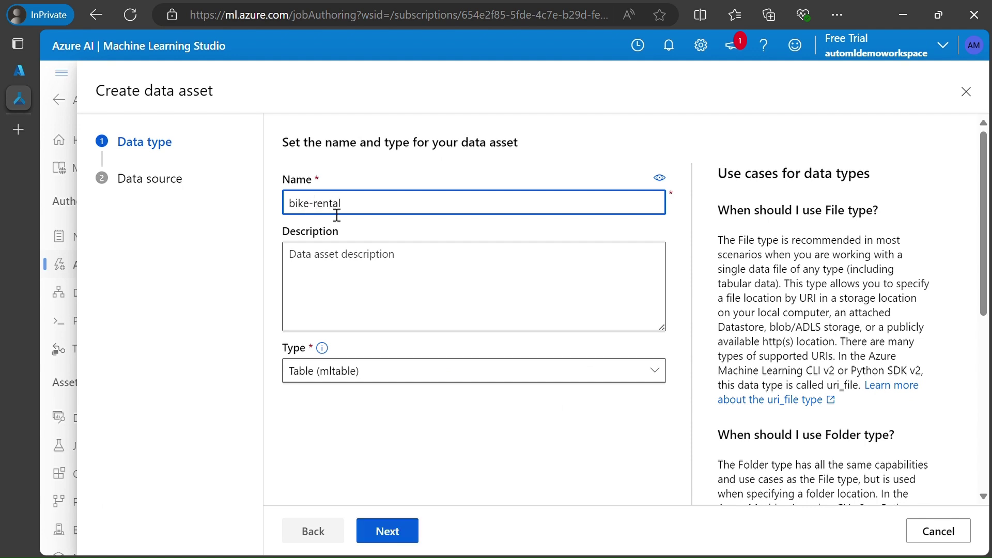
pyautogui.click(395, 260)
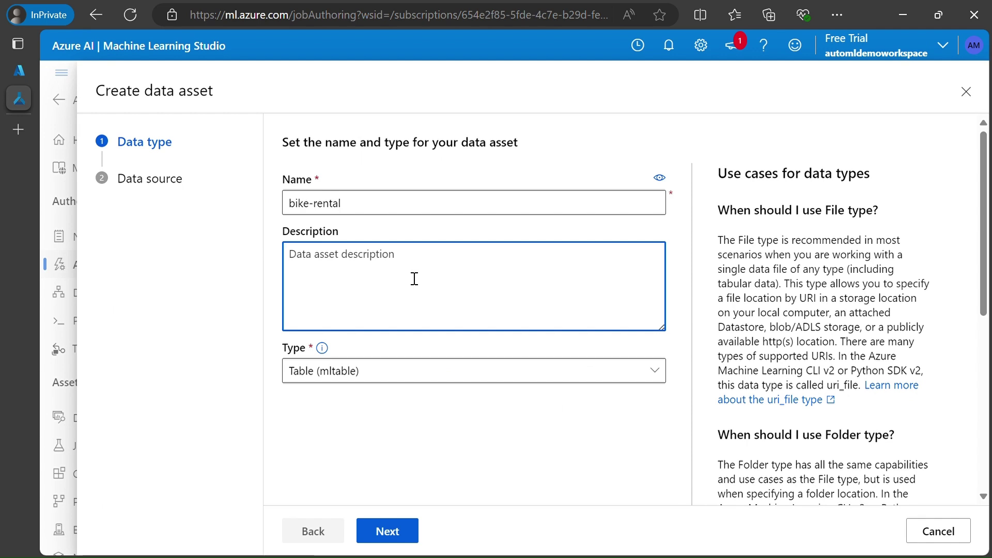
# - Choose Table (mltable) as the data asset type and continue to the data source selection
pyautogui.click(367, 370)
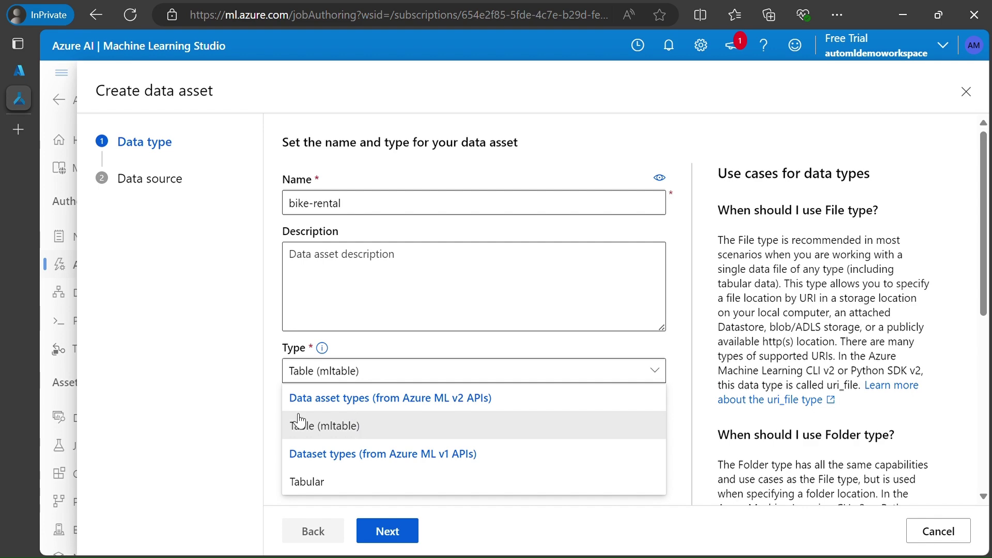
pyautogui.click(353, 427)
pyautogui.scroll(-5, 341, 429)
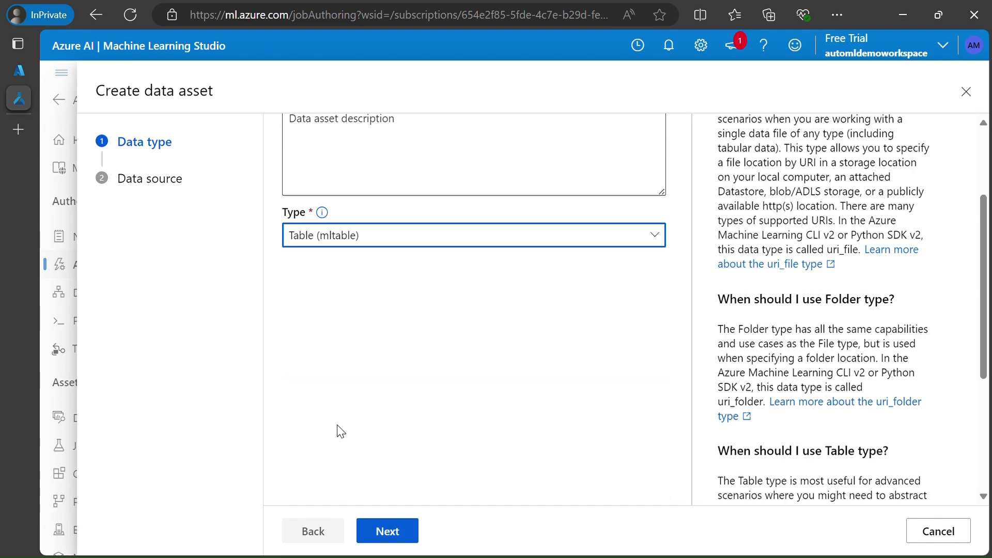
pyautogui.scroll(5, 350, 433)
pyautogui.click(387, 532)
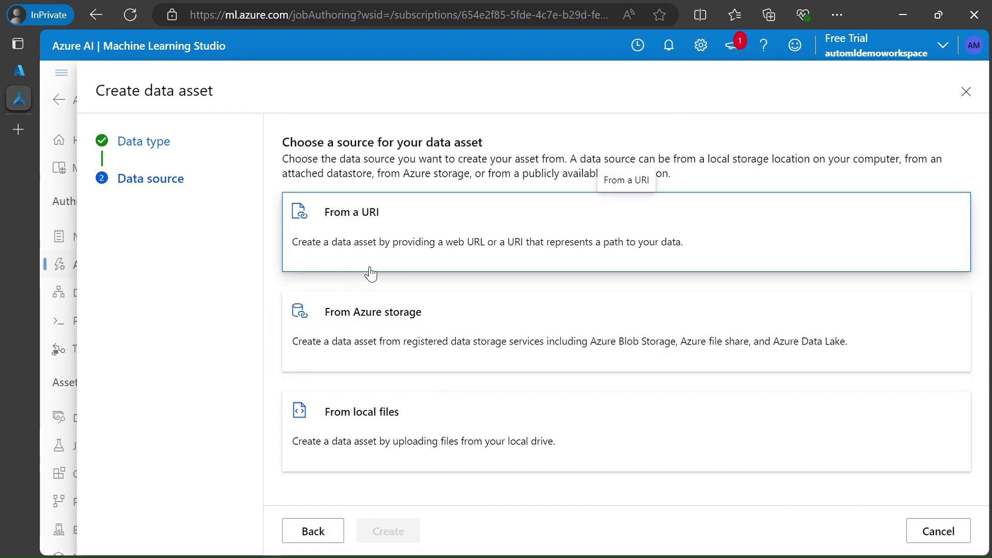
# - Choose local files as the data asset's source and the Azure Blob Storage datastore workspaceblobstore as its destination
pyautogui.click(393, 413)
pyautogui.click(405, 527)
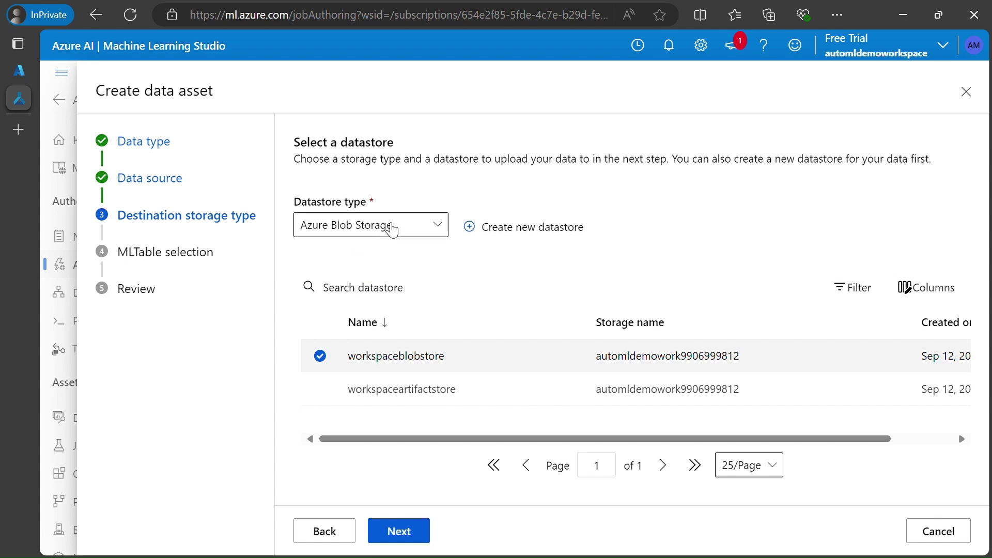
pyautogui.click(389, 228)
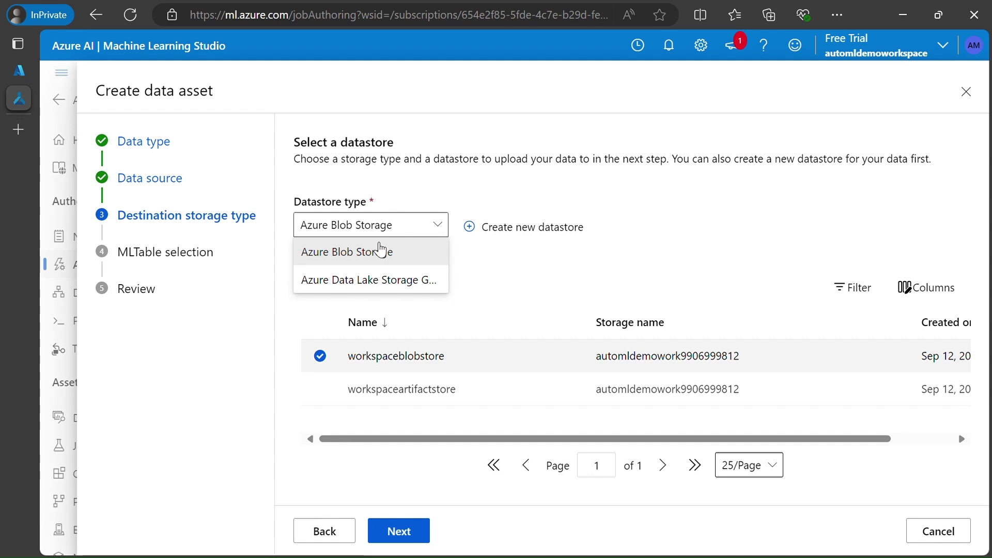
pyautogui.click(380, 250)
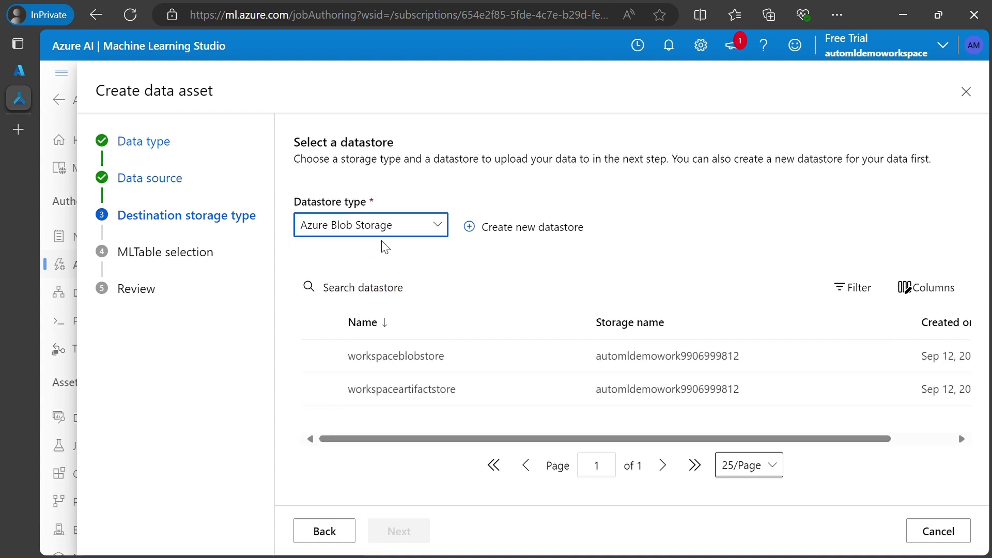
pyautogui.click(390, 360)
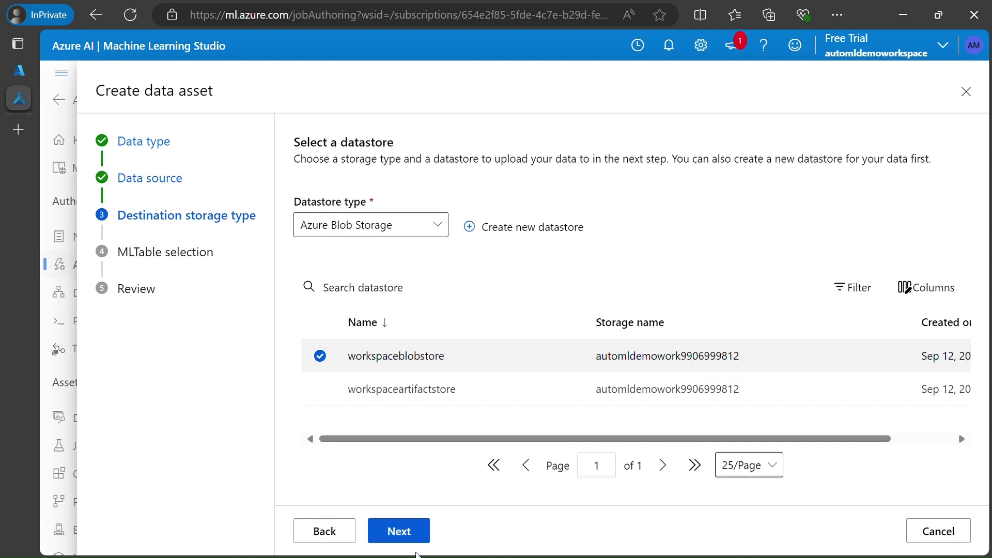
pyautogui.click(406, 530)
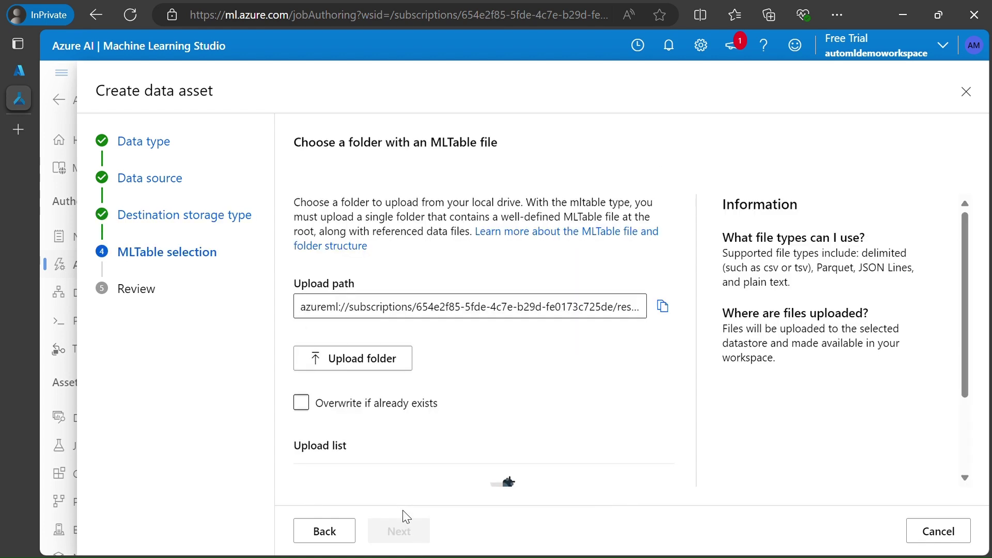
# - Upload the bike-data folder with its MLTable file, leaving overwriting of existing files off, and continue to the review
pyautogui.scroll(-2, 376, 412)
pyautogui.scroll(2, 376, 412)
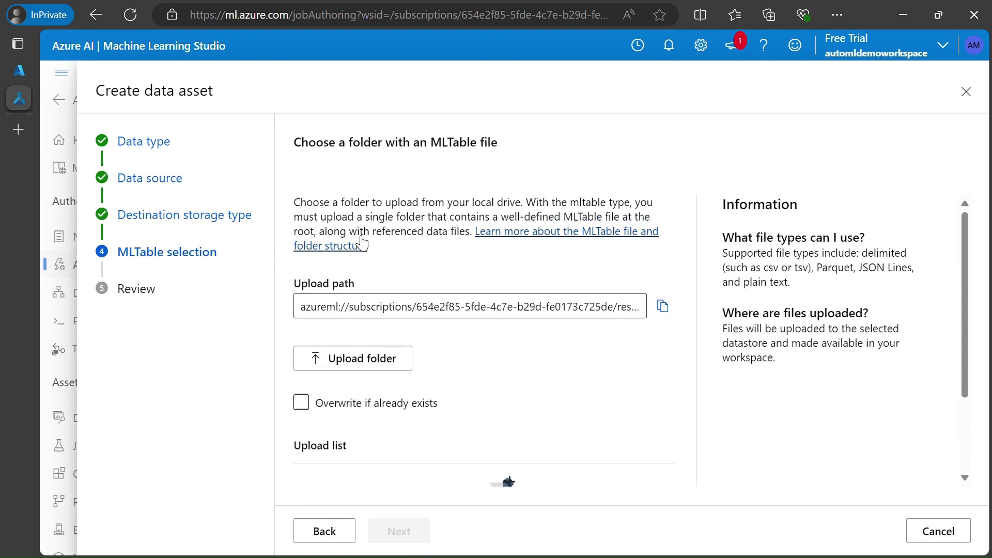
pyautogui.moveTo(412, 190); pyautogui.dragTo(501, 152)
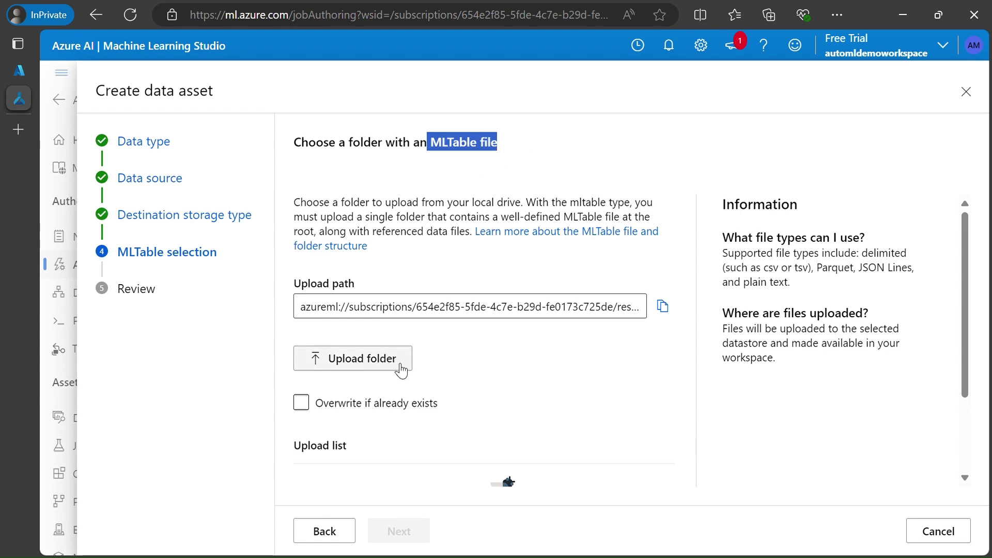
pyautogui.click(395, 367)
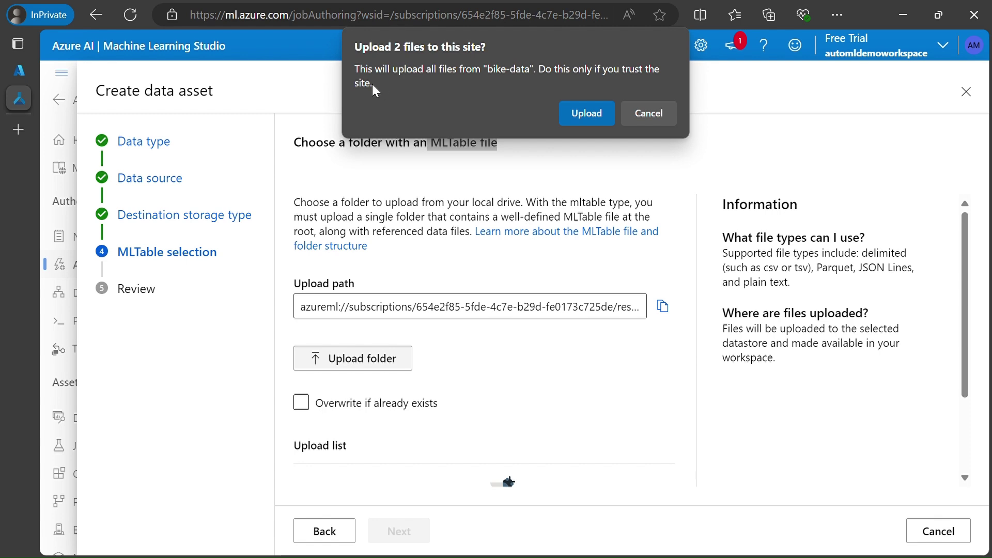
pyautogui.click(577, 110)
pyautogui.click(507, 356)
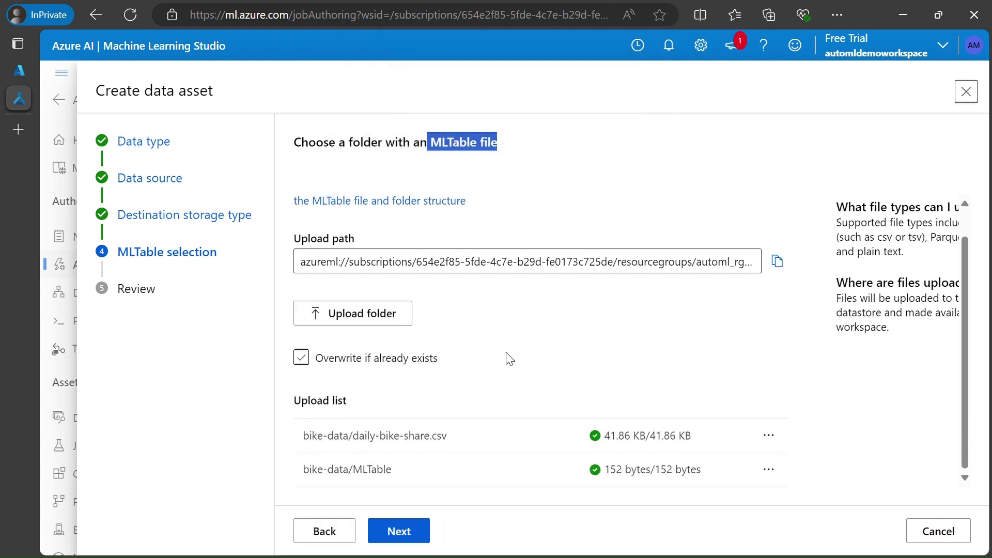
pyautogui.click(507, 356)
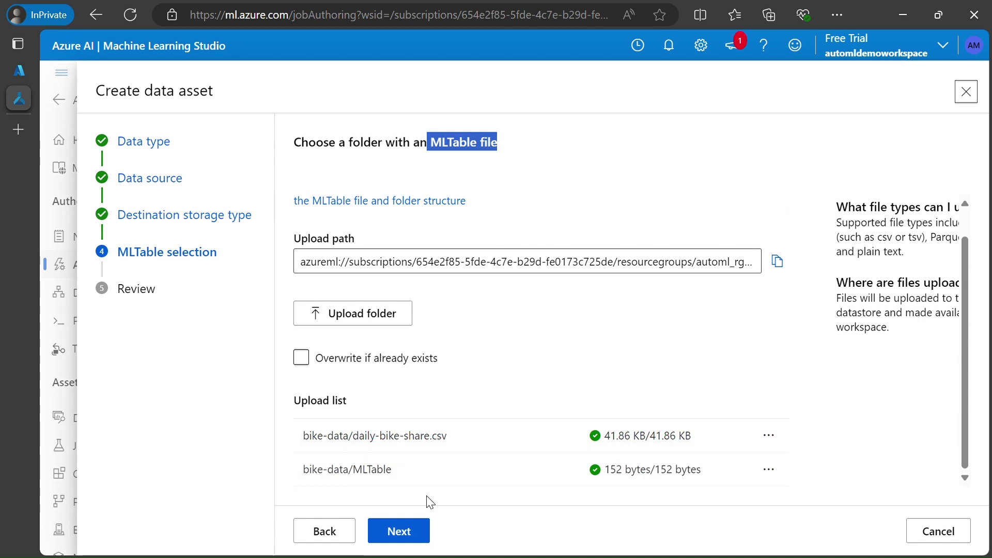
pyautogui.click(408, 523)
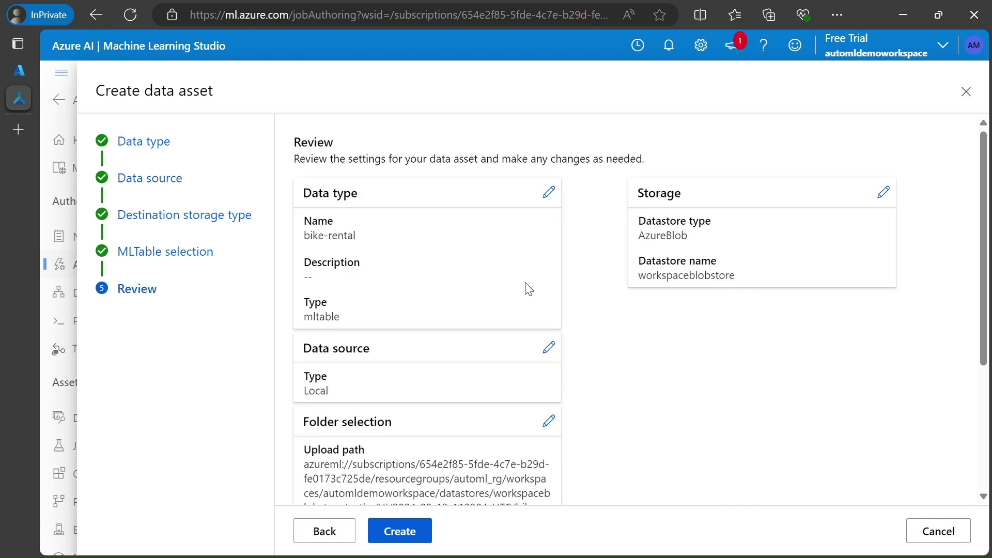
# - Review the data type, source, storage and folder settings and create the bike-rental data asset
pyautogui.scroll(-3, 527, 288)
pyautogui.scroll(3, 348, 219)
pyautogui.scroll(-3, 483, 232)
pyautogui.scroll(5, 480, 233)
pyautogui.scroll(-3, 520, 288)
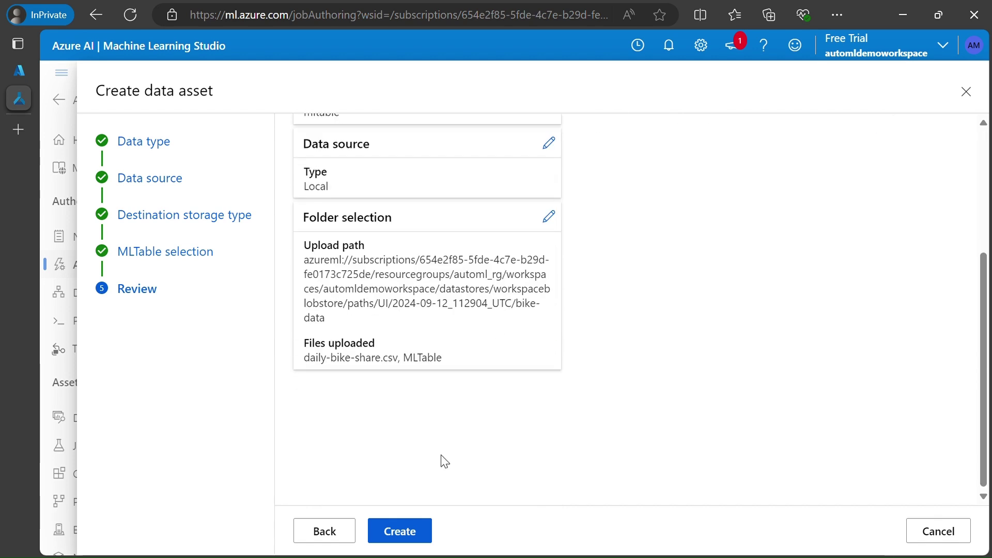
pyautogui.click(415, 532)
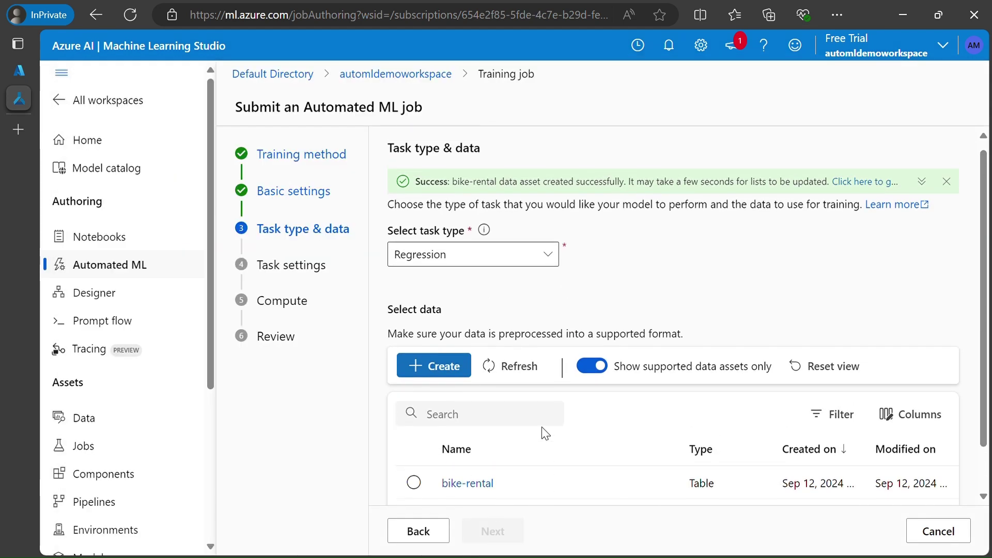
# - Select the bike-rental data asset as the job's training data and continue to the task settings
pyautogui.scroll(-1, 545, 433)
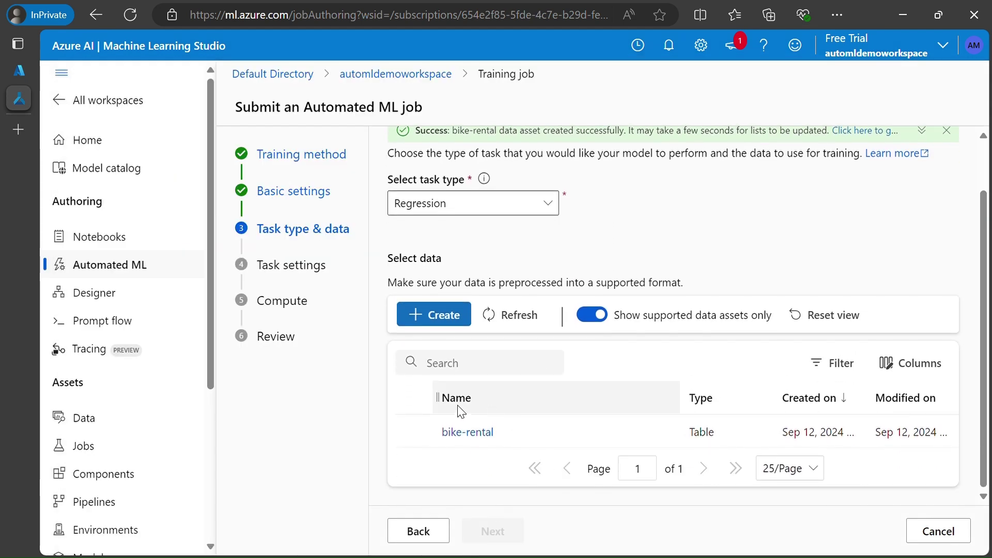
pyautogui.click(416, 435)
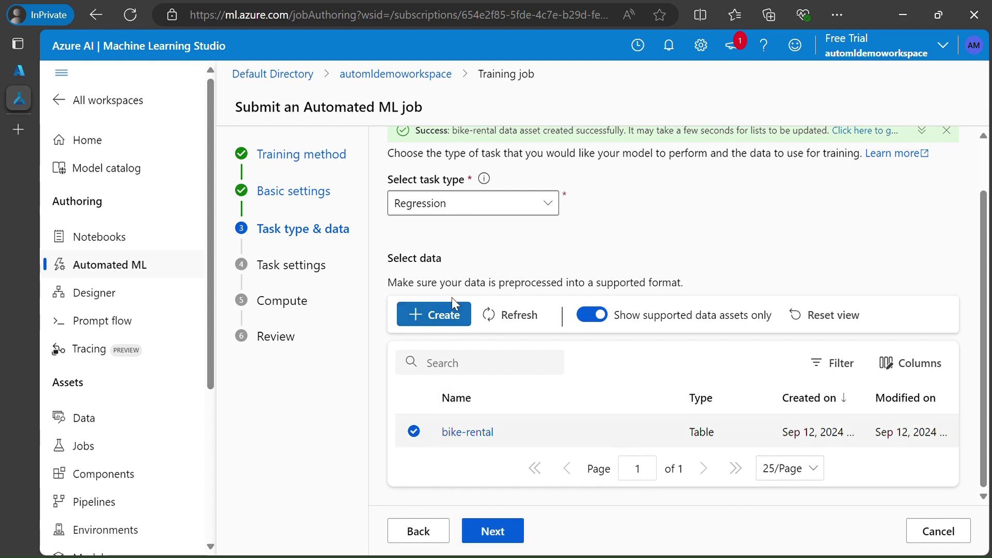
pyautogui.moveTo(394, 260); pyautogui.dragTo(443, 271)
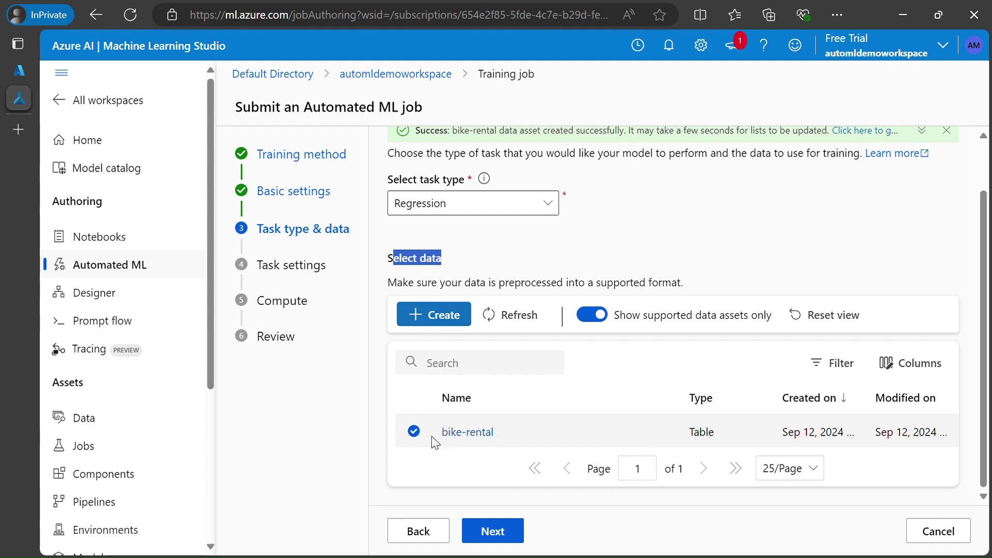
pyautogui.click(413, 431)
pyautogui.click(413, 431)
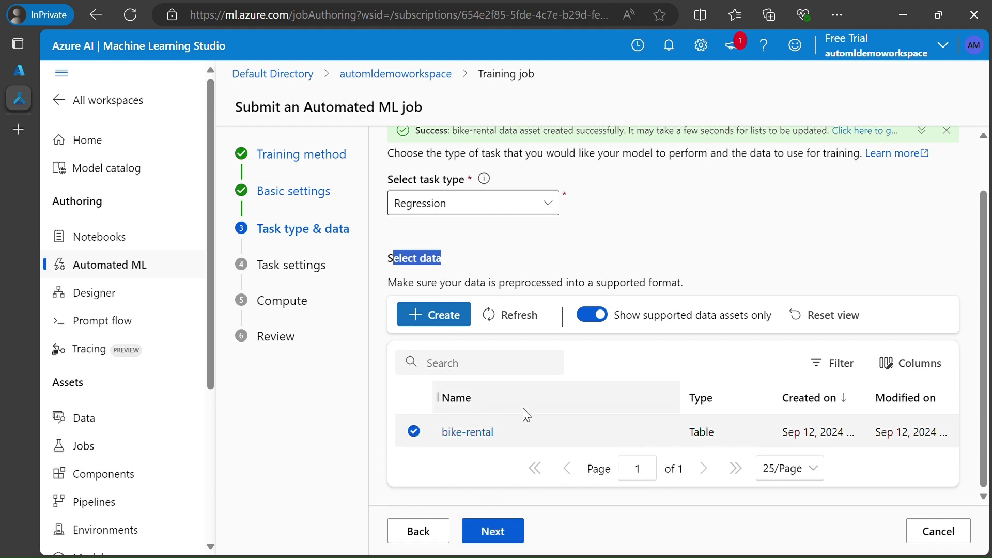
pyautogui.scroll(1, 527, 414)
pyautogui.scroll(-1, 487, 447)
pyautogui.scroll(1, 487, 447)
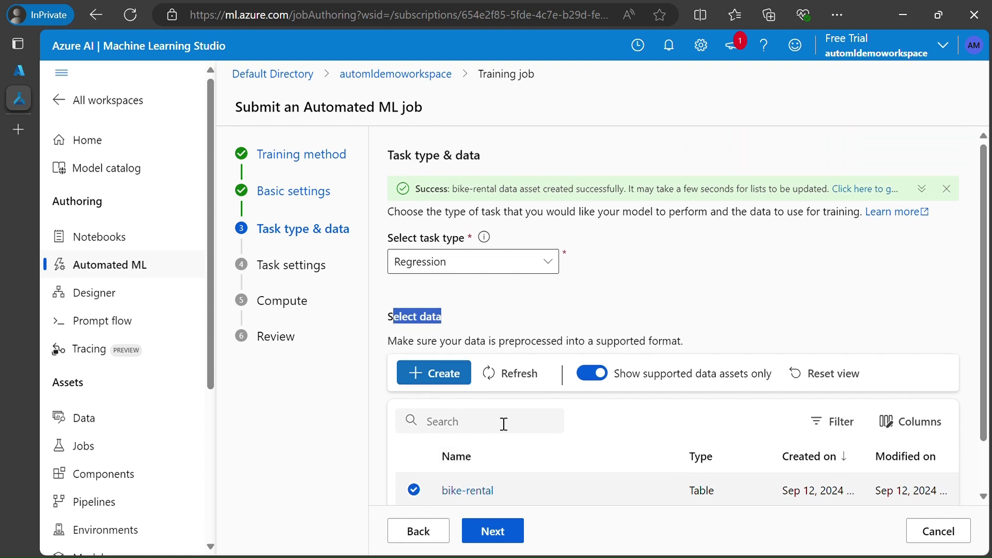
pyautogui.scroll(-1, 504, 424)
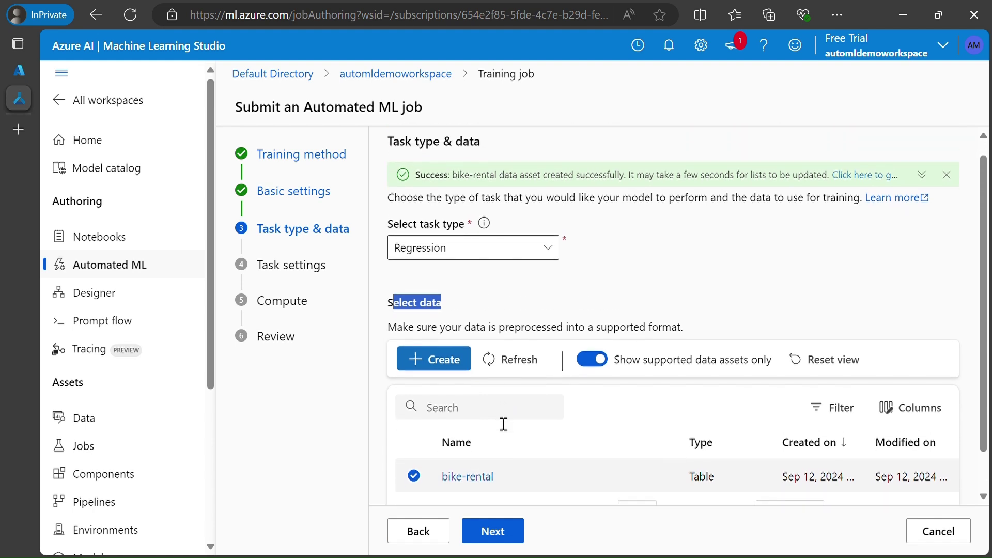
pyautogui.click(565, 237)
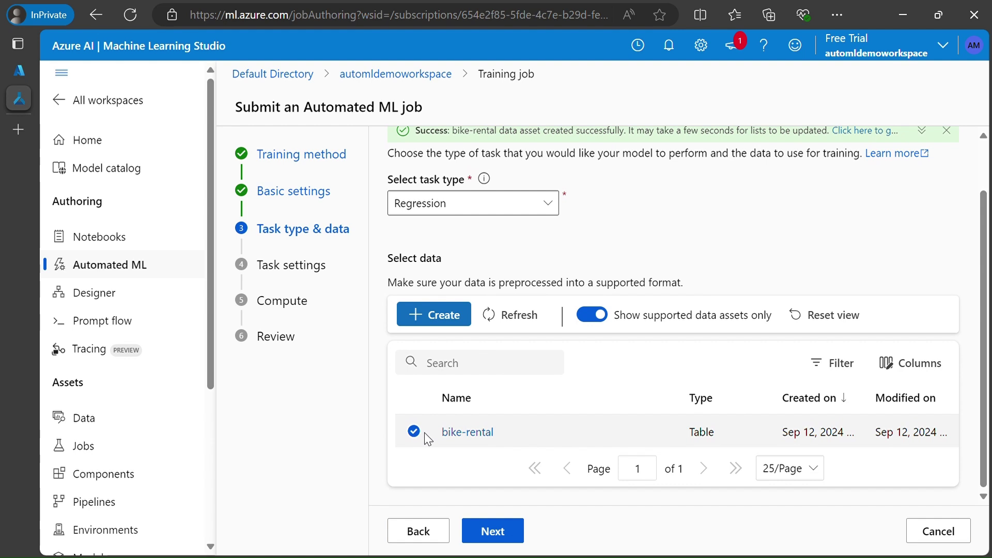
pyautogui.click(497, 529)
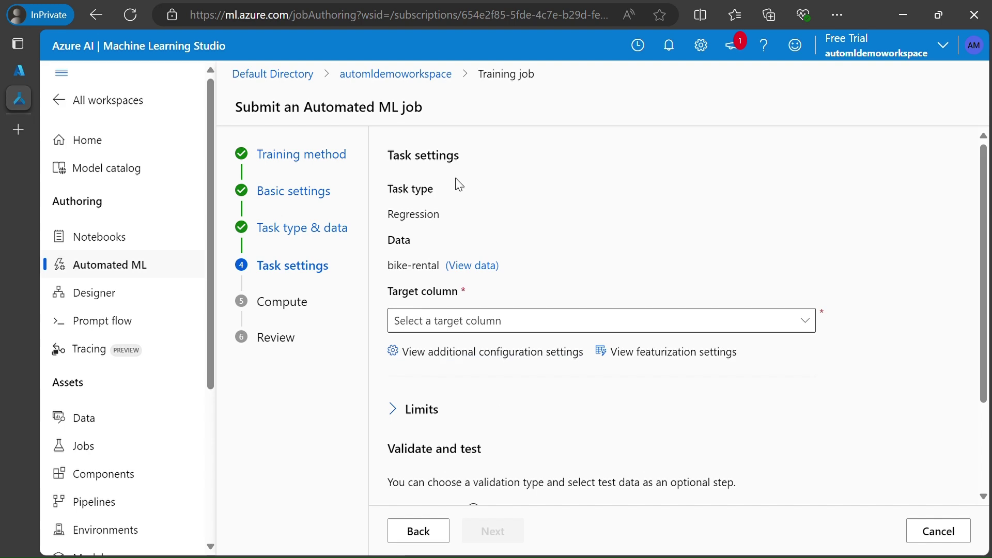
# - Examine the bike-rental data's column preview and profile, and return to the task settings
pyautogui.click(476, 265)
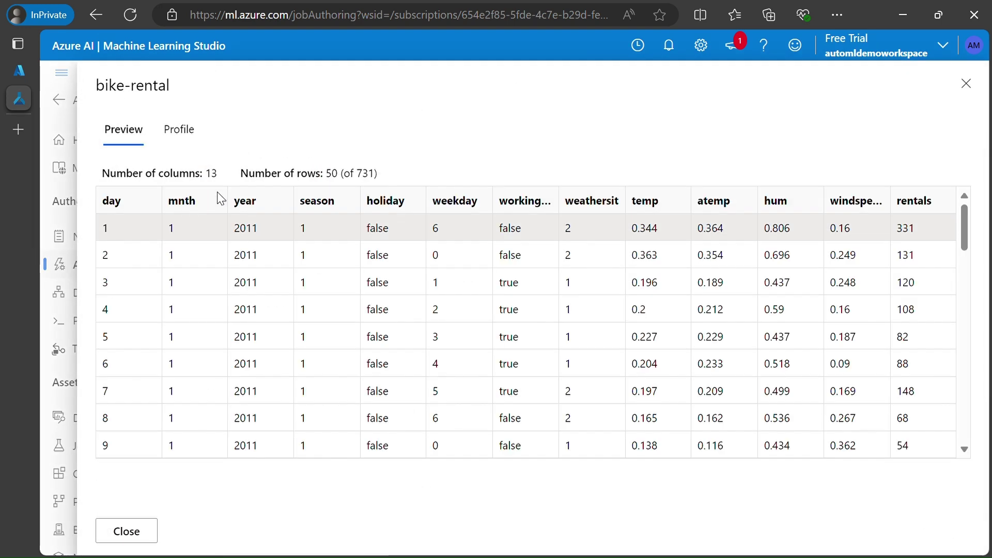
pyautogui.moveTo(108, 201); pyautogui.dragTo(643, 204)
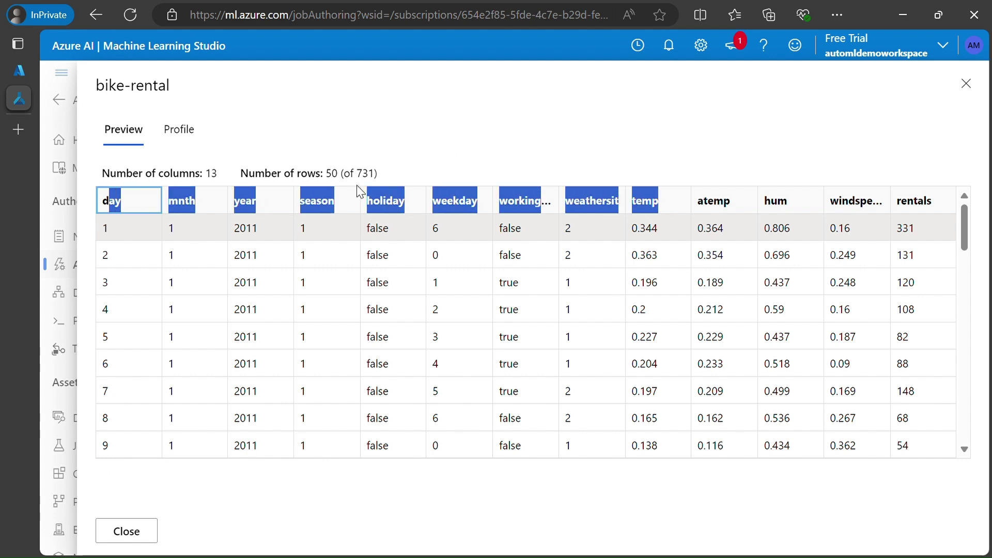
pyautogui.click(180, 146)
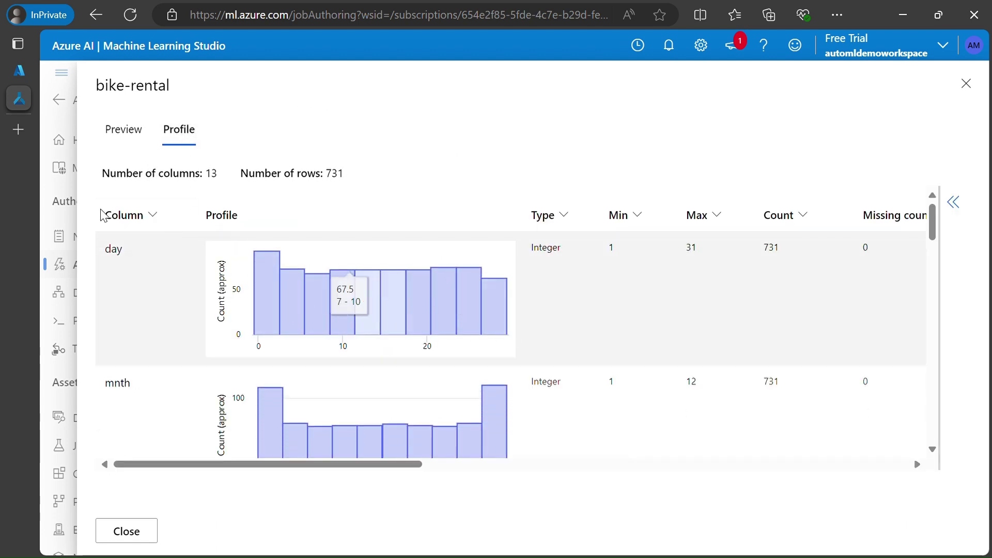
pyautogui.click(965, 84)
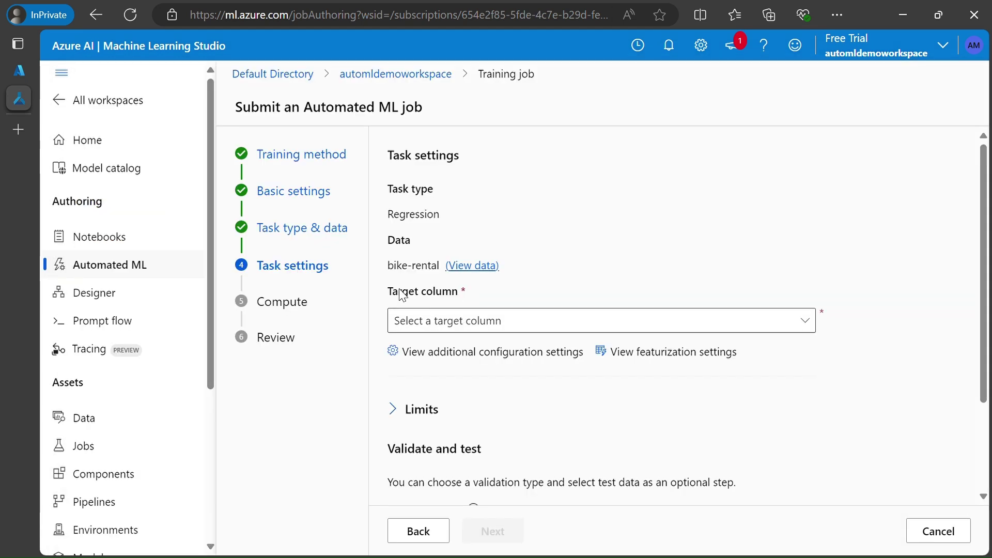
# - Set the job's target column to rentals (Integer)
pyautogui.moveTo(392, 292); pyautogui.dragTo(459, 291)
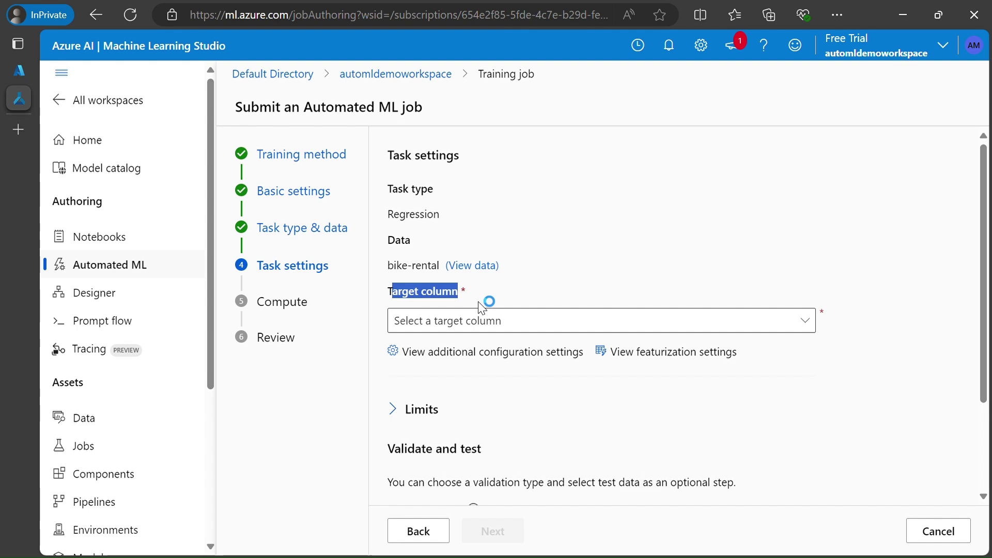
pyautogui.click(444, 308)
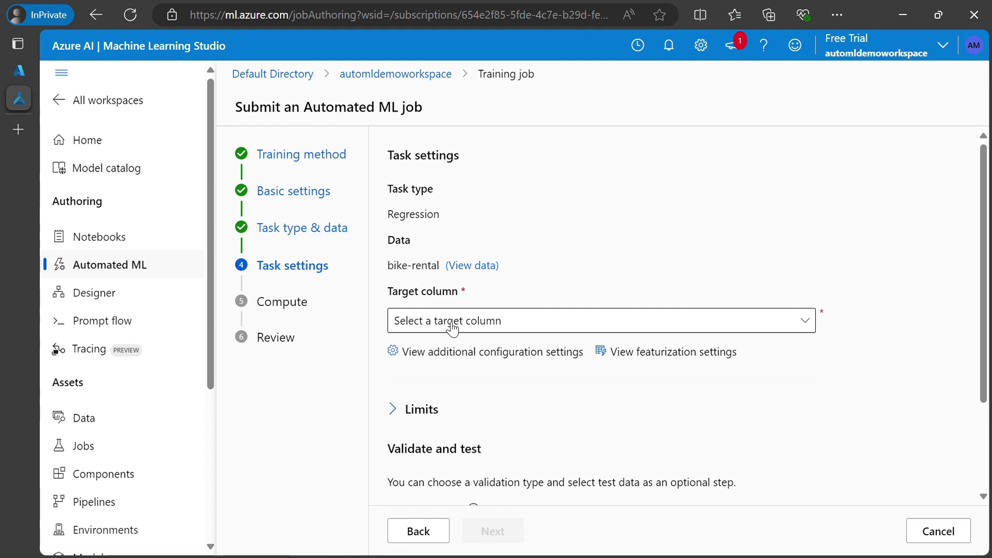
pyautogui.click(452, 327)
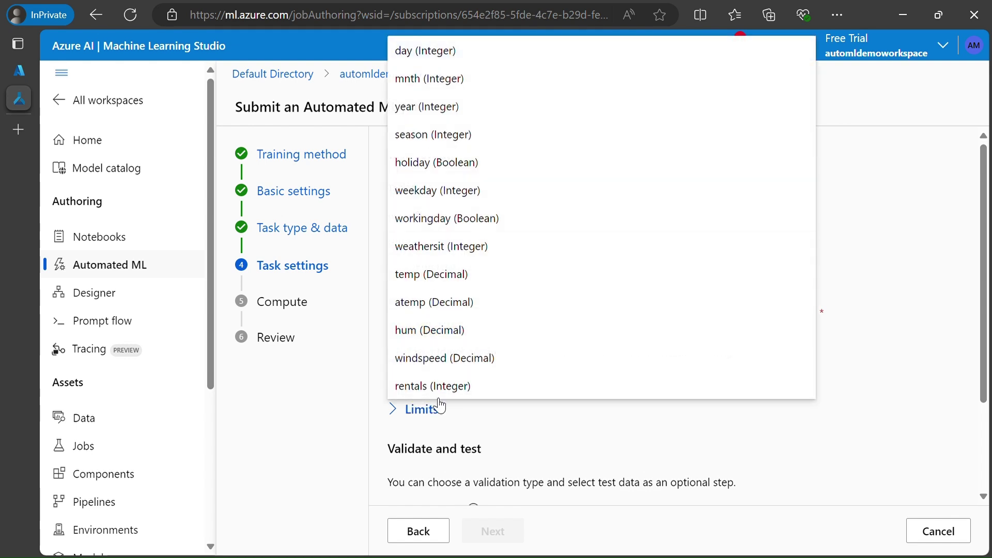
pyautogui.click(418, 388)
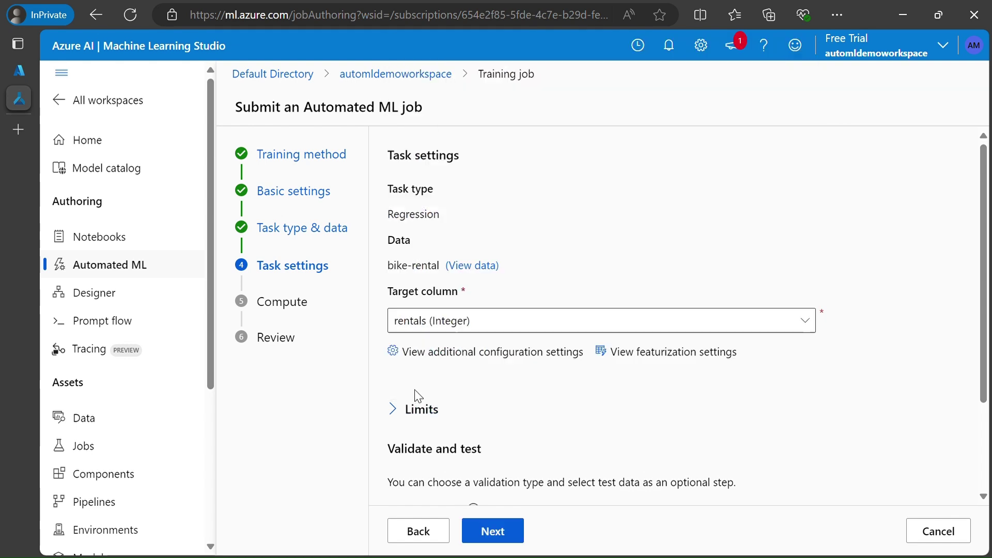
pyautogui.click(468, 329)
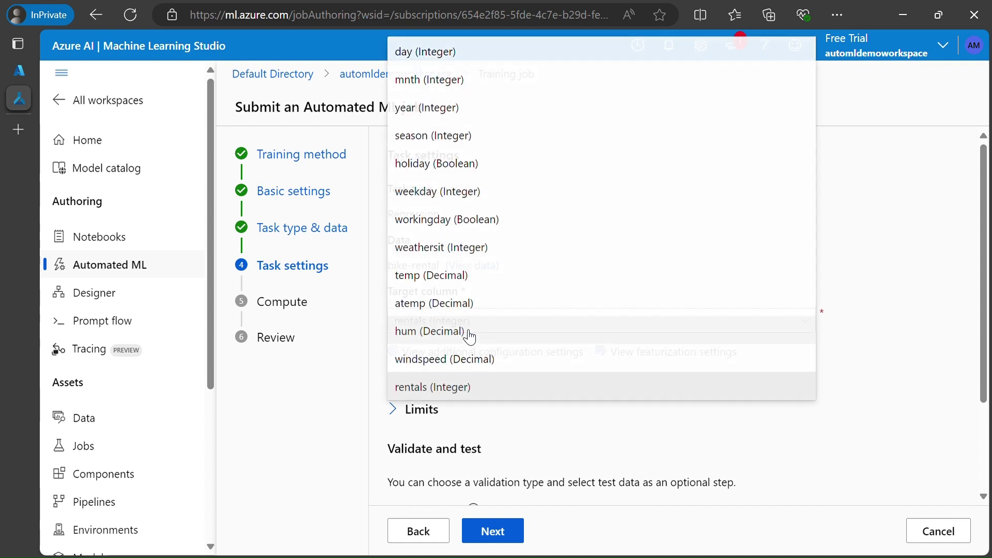
pyautogui.click(443, 385)
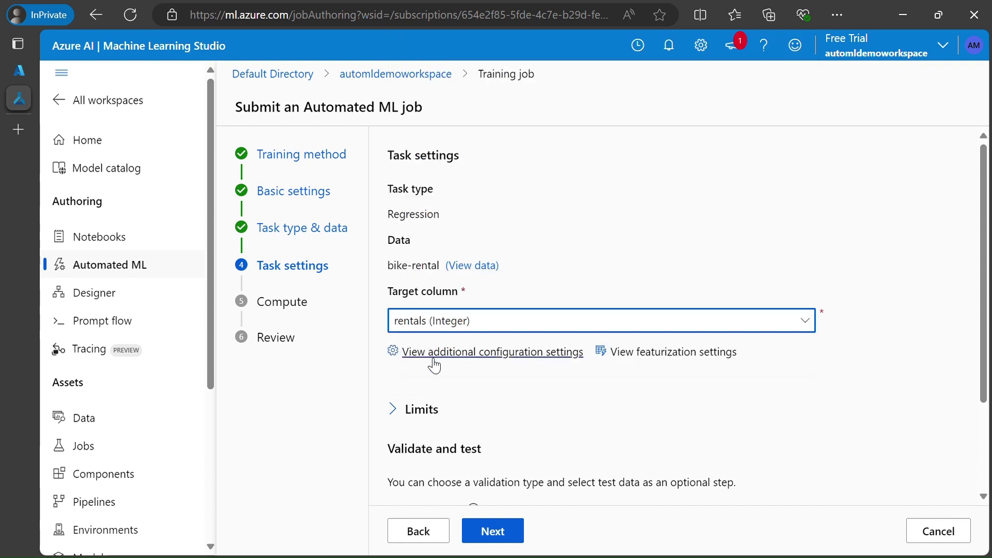
# - Open the additional configuration settings and choose NormalizedRootMeanSquaredError as the primary metric
pyautogui.scroll(-2, 509, 392)
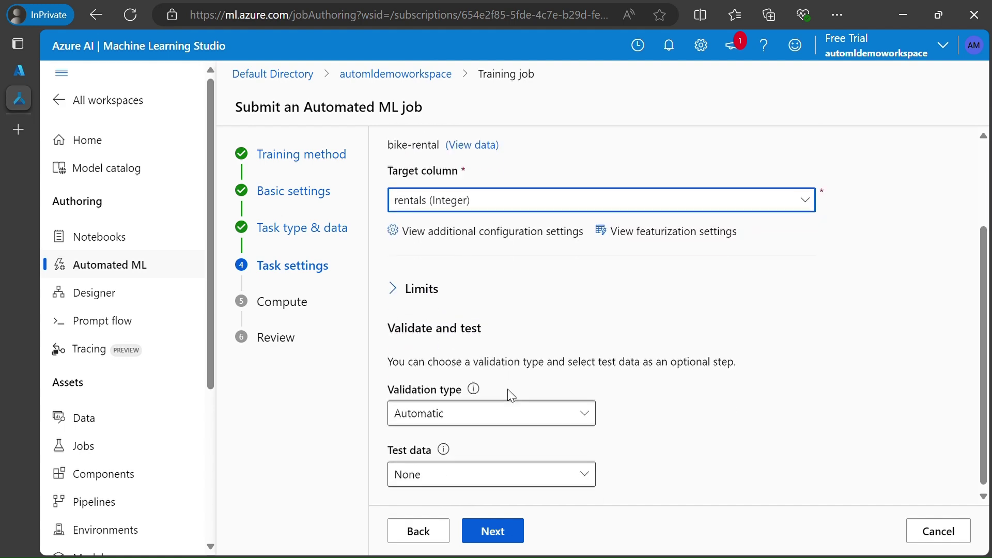
pyautogui.click(465, 228)
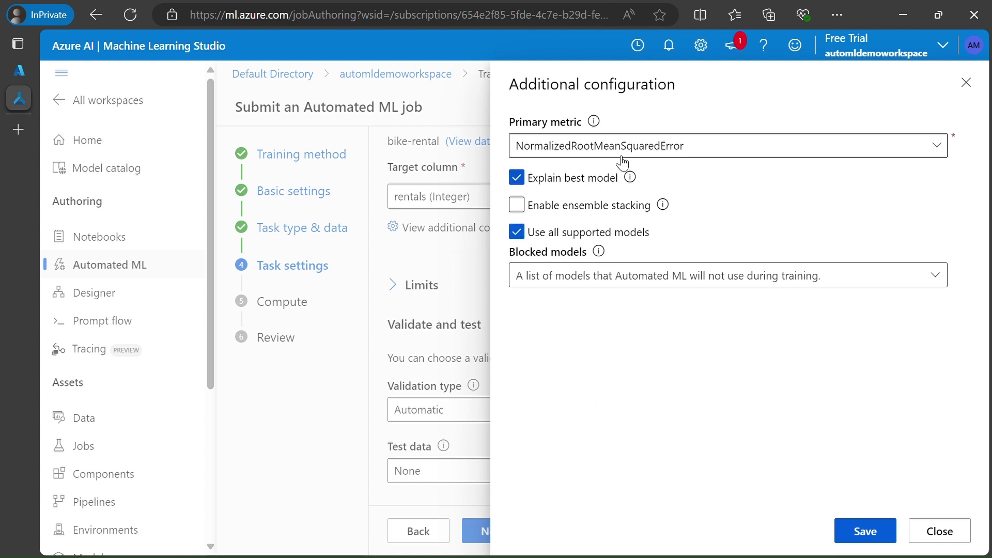
pyautogui.click(628, 149)
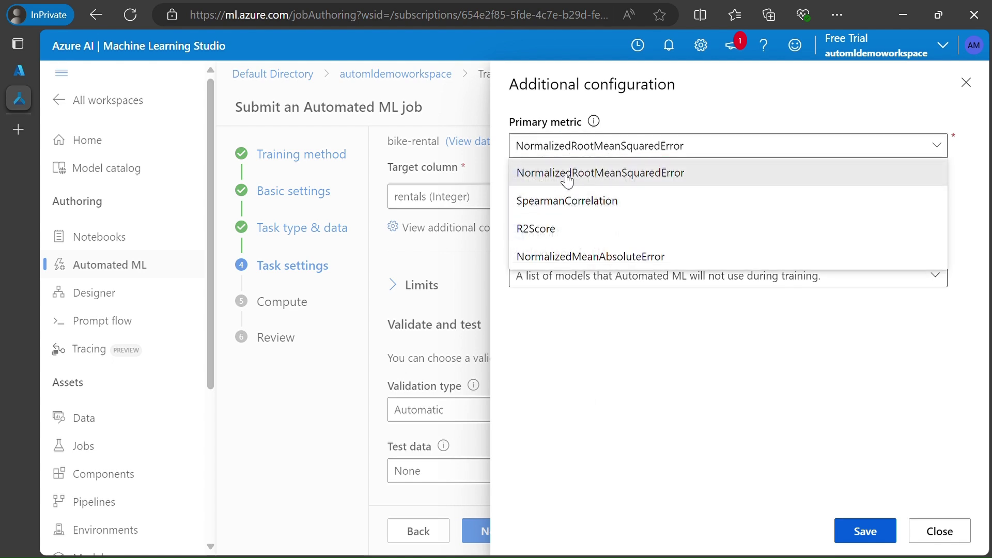
pyautogui.click(643, 182)
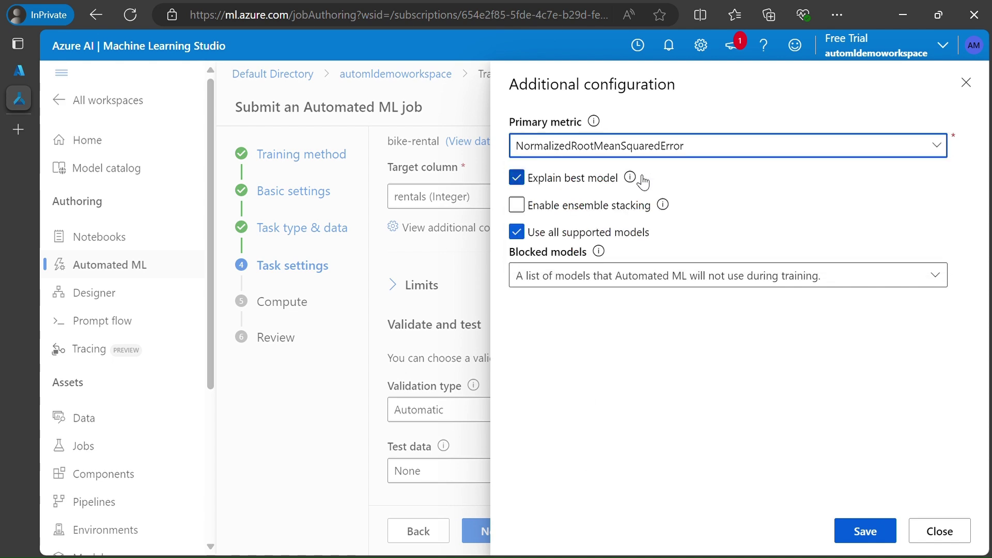
# - Turn off Explain best model and Use all supported models in the additional configuration
pyautogui.click(517, 178)
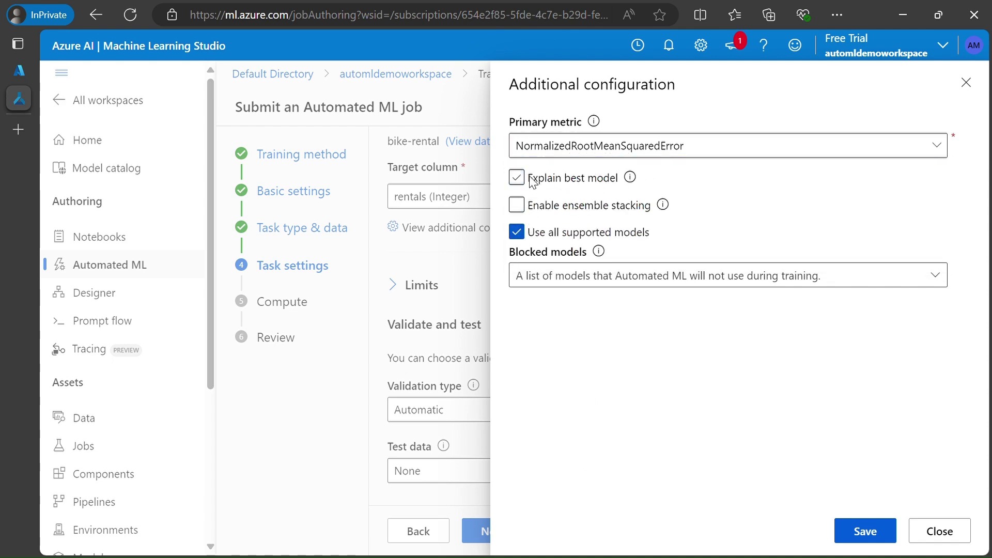
pyautogui.click(516, 232)
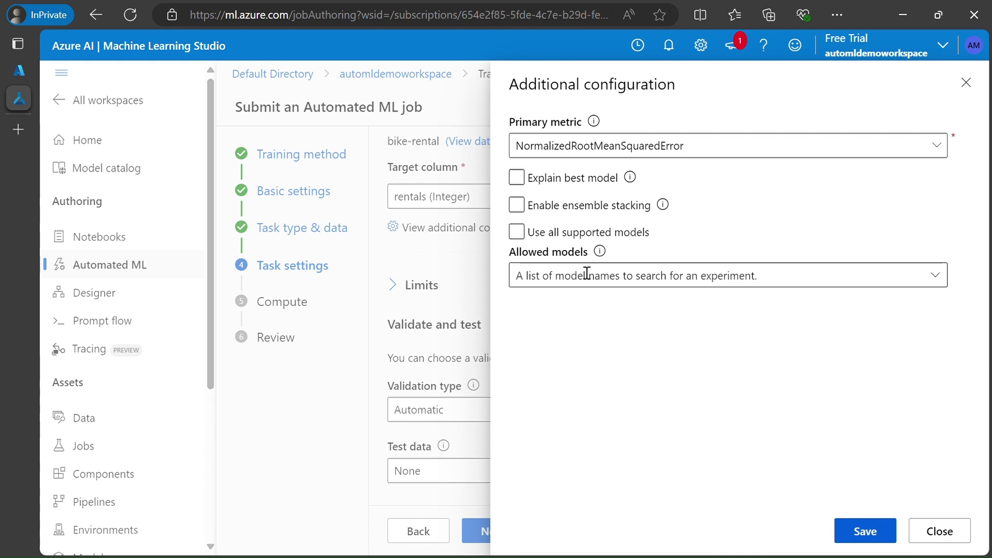
# - Examine the Blocked models list with all supported models enabled and the Allowed models list with that option disabled
pyautogui.click(569, 232)
pyautogui.click(749, 275)
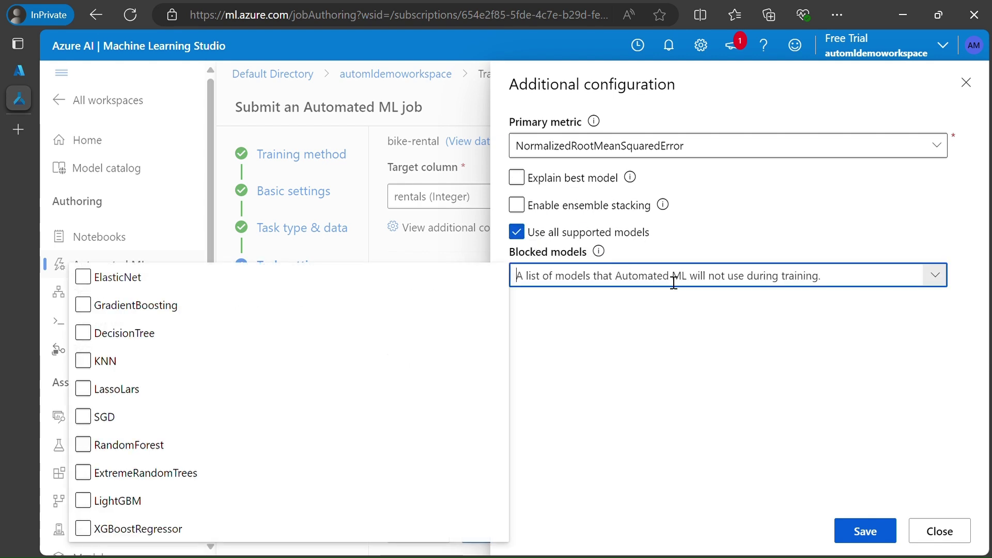
pyautogui.click(536, 238)
pyautogui.click(566, 275)
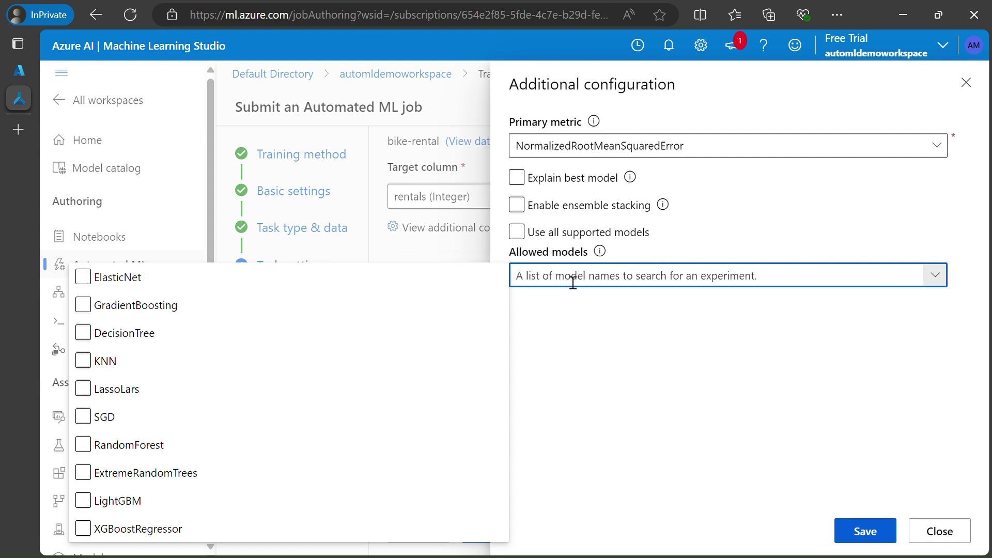
pyautogui.click(581, 389)
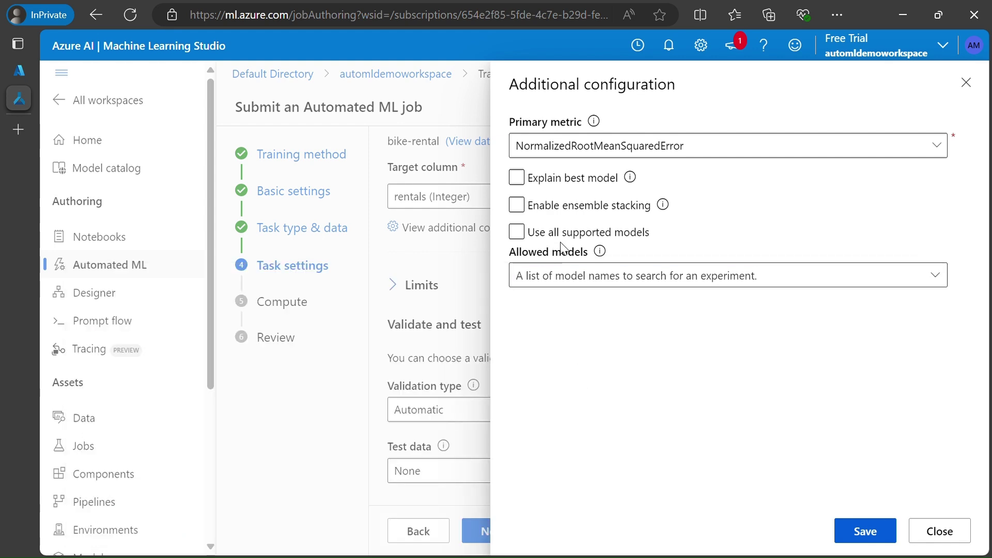
pyautogui.click(556, 233)
# - Restrict the allowed models to RandomForest and LightGBM, and save the additional configuration
pyautogui.click(581, 273)
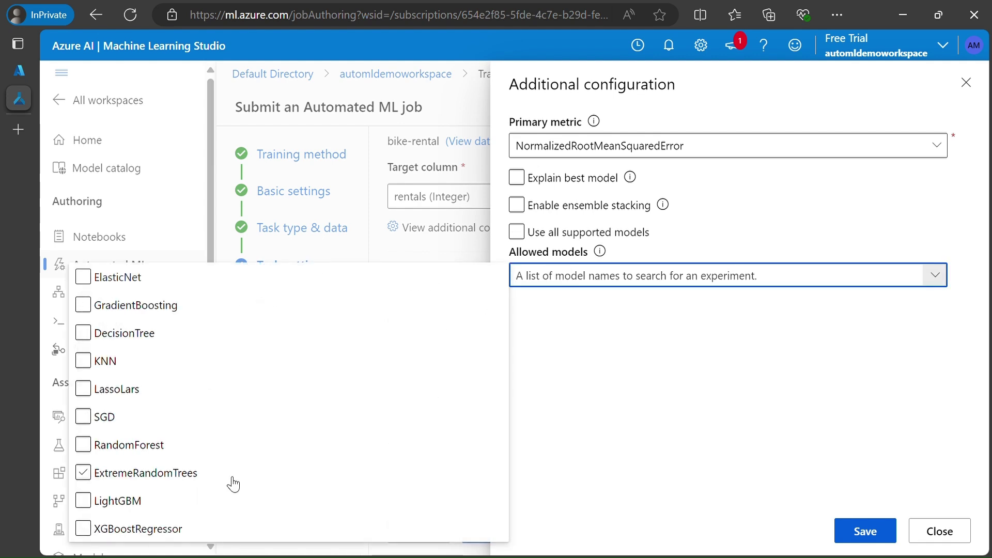
pyautogui.click(144, 453)
pyautogui.click(135, 499)
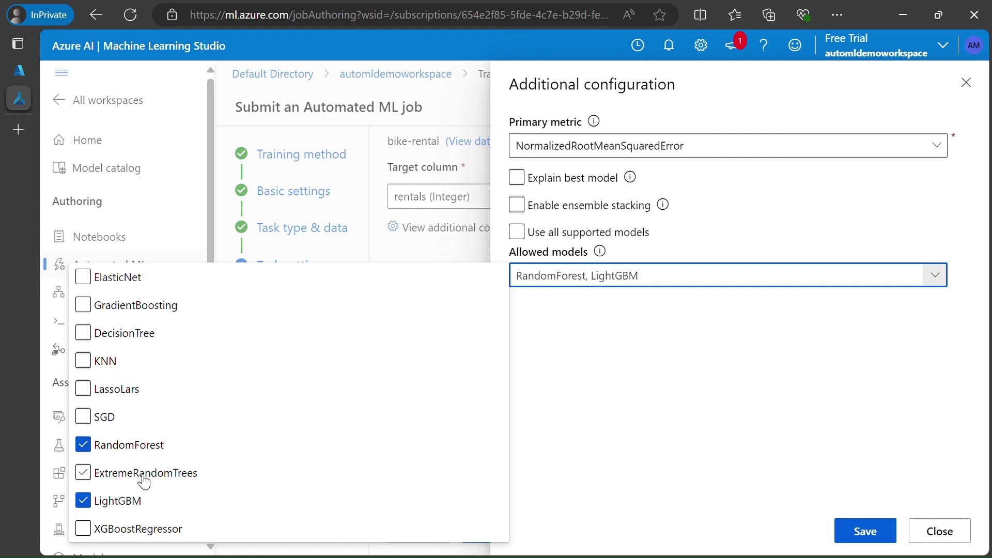
pyautogui.click(712, 426)
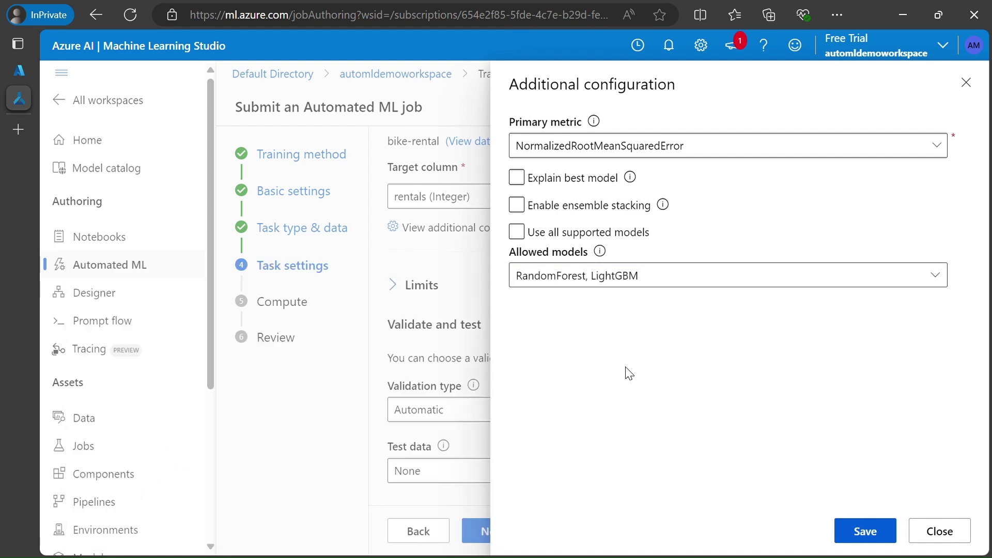
pyautogui.click(879, 536)
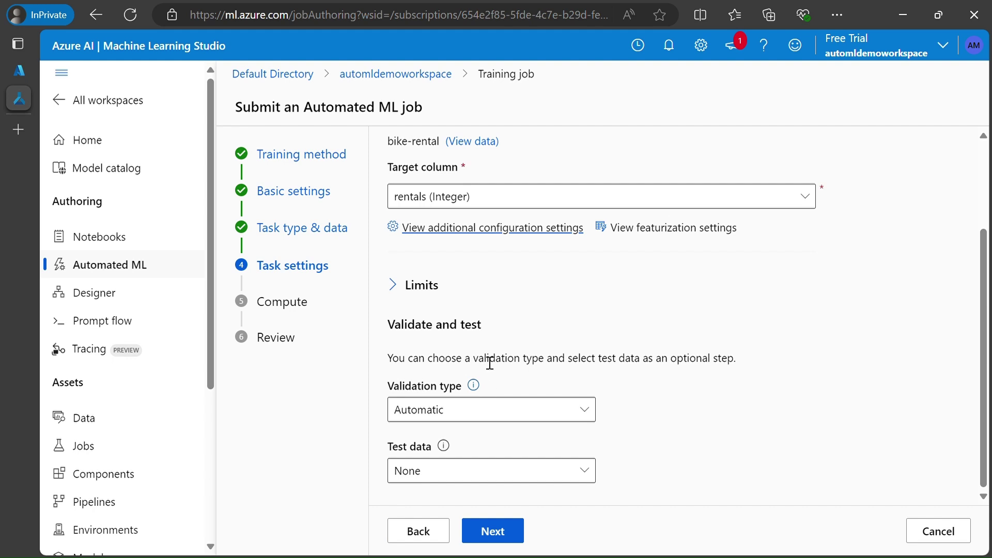
# - Expand the job limits and set max trials, max concurrent trials and max nodes to 3 each
pyautogui.click(401, 289)
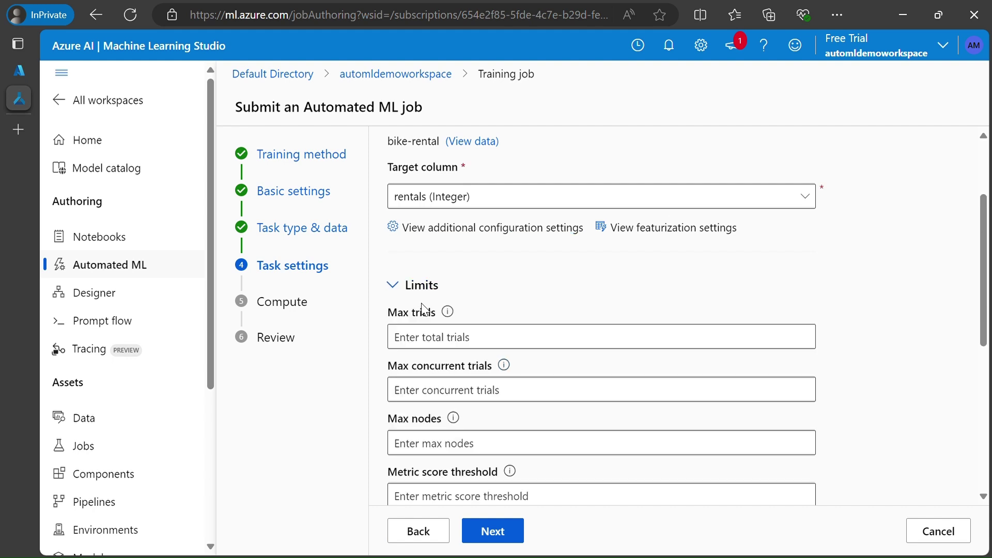
pyautogui.click(429, 336)
pyautogui.scroll(-2, 467, 321)
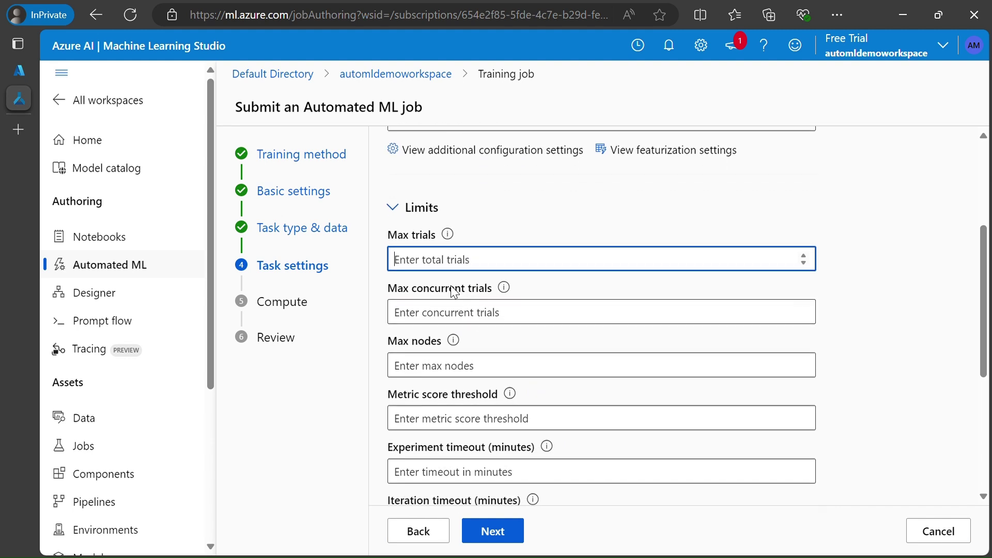
pyautogui.write('3')
pyautogui.click(438, 313)
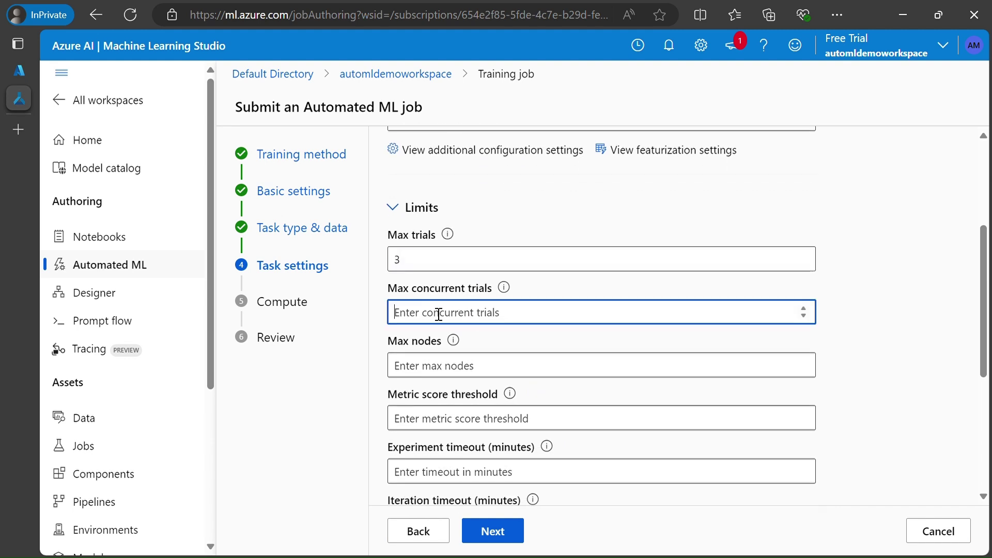
pyautogui.write('3')
pyautogui.click(420, 366)
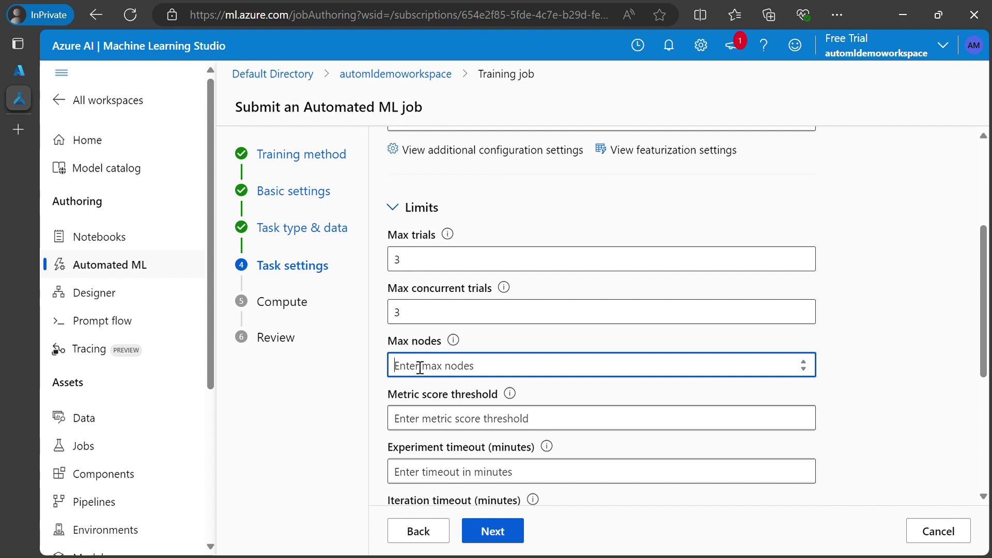
pyautogui.write('3')
# - Set the metric score threshold to 0.085 and the experiment timeout to 15 minutes
pyautogui.click(416, 416)
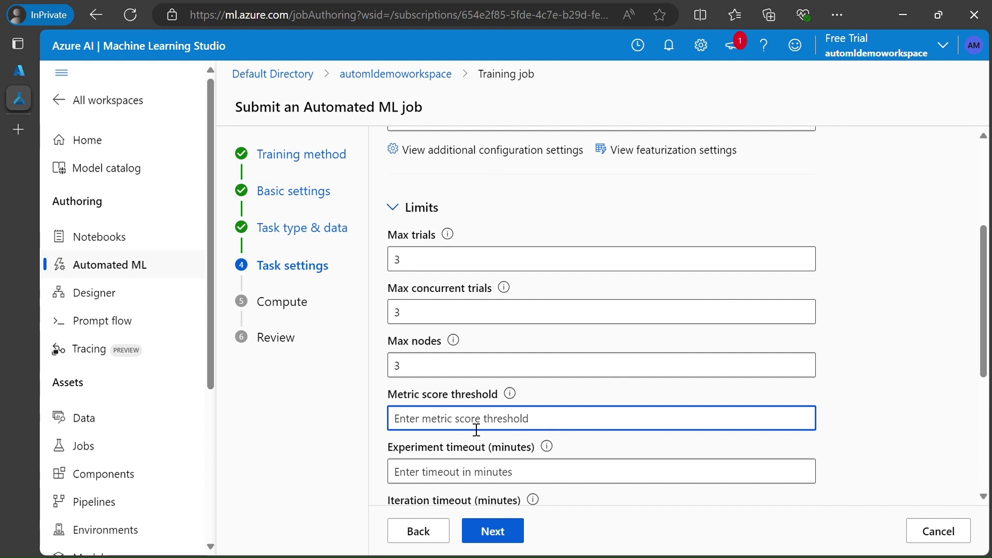
pyautogui.write('0.085')
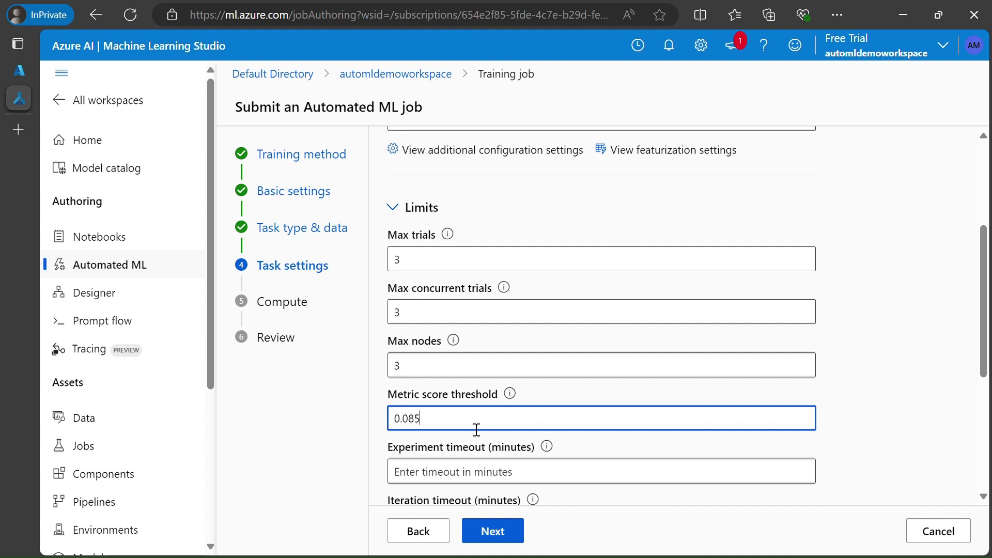
pyautogui.scroll(-2, 476, 429)
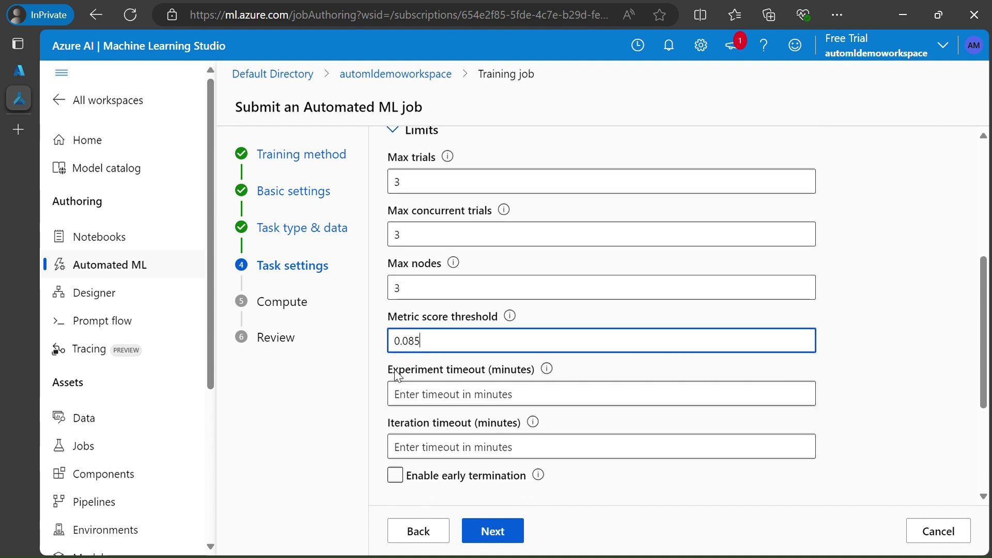
pyautogui.moveTo(398, 375); pyautogui.dragTo(489, 371)
pyautogui.click(442, 399)
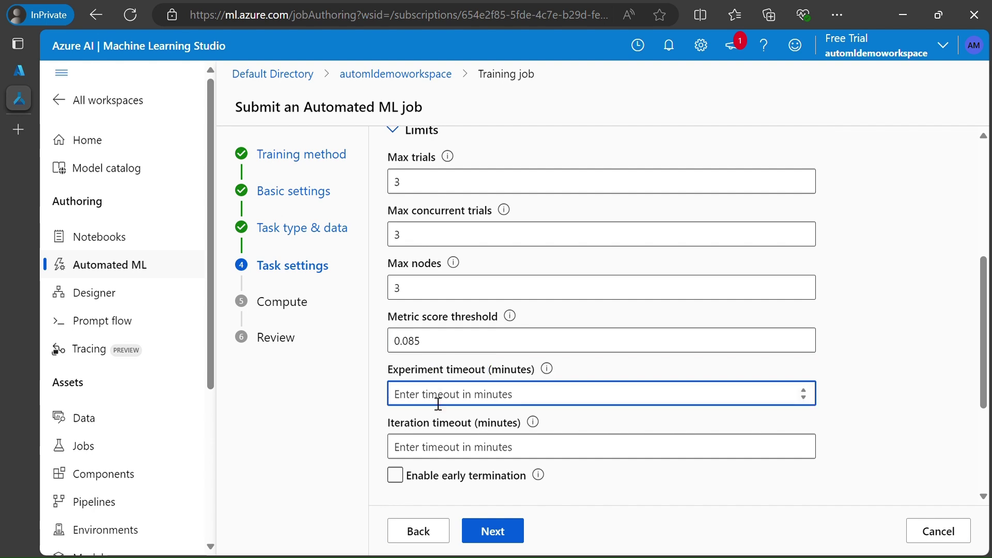
pyautogui.write('15')
# - Set the iteration timeout to 15 minutes and enable early termination
pyautogui.click(453, 458)
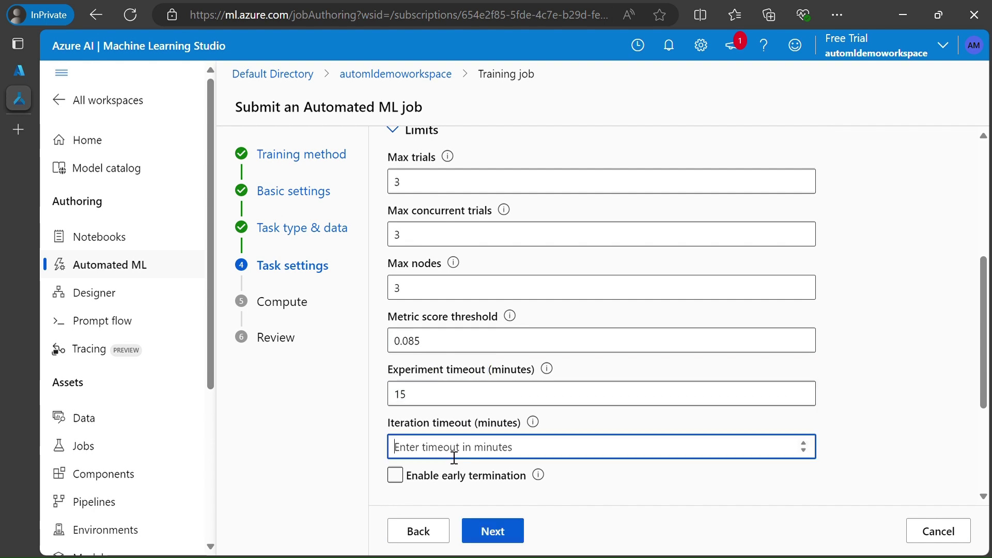
pyautogui.write('15')
pyautogui.scroll(-4, 419, 451)
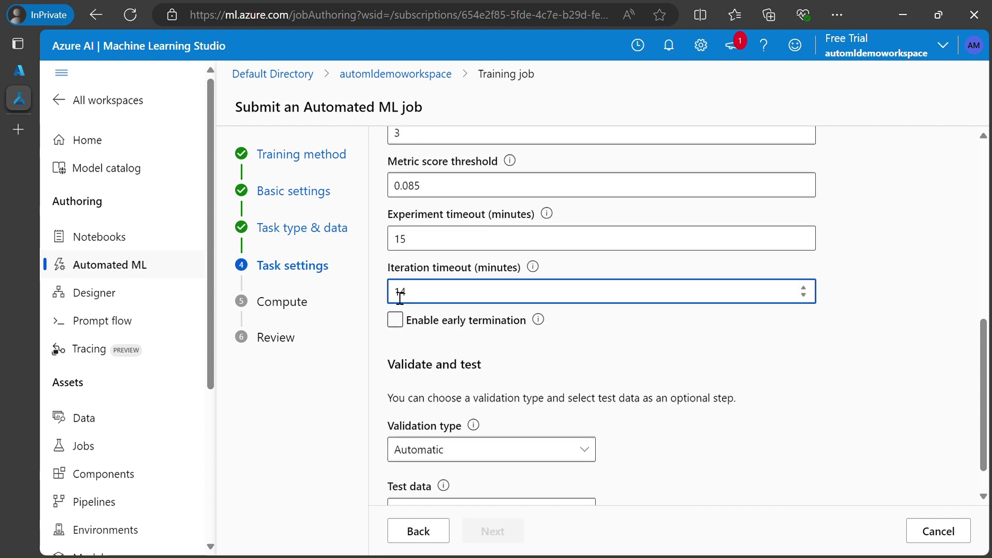
pyautogui.click(402, 338)
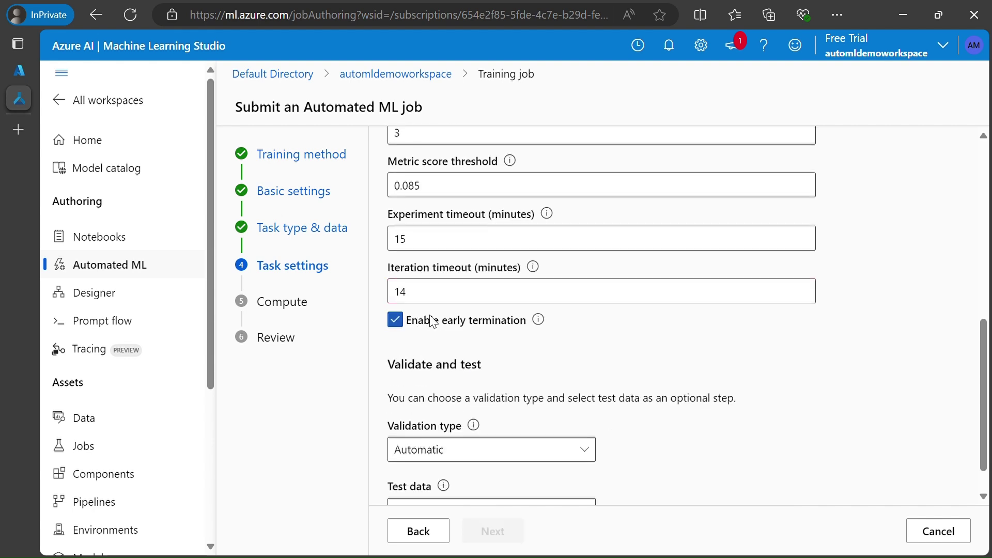
pyautogui.click(443, 298)
pyautogui.write('5')
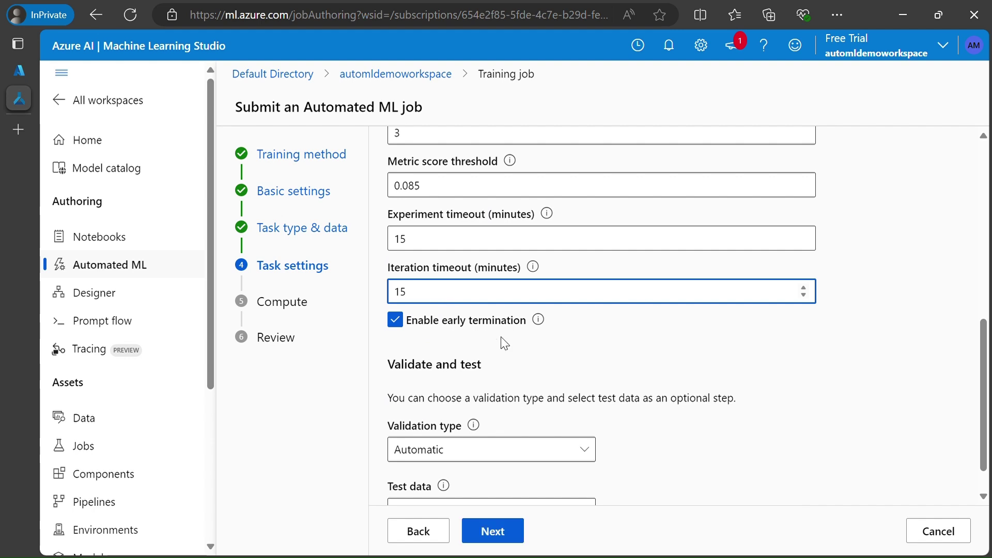
pyautogui.click(519, 349)
# - Choose Train-validation split as the validation type and continue to the compute settings
pyautogui.scroll(-1, 460, 349)
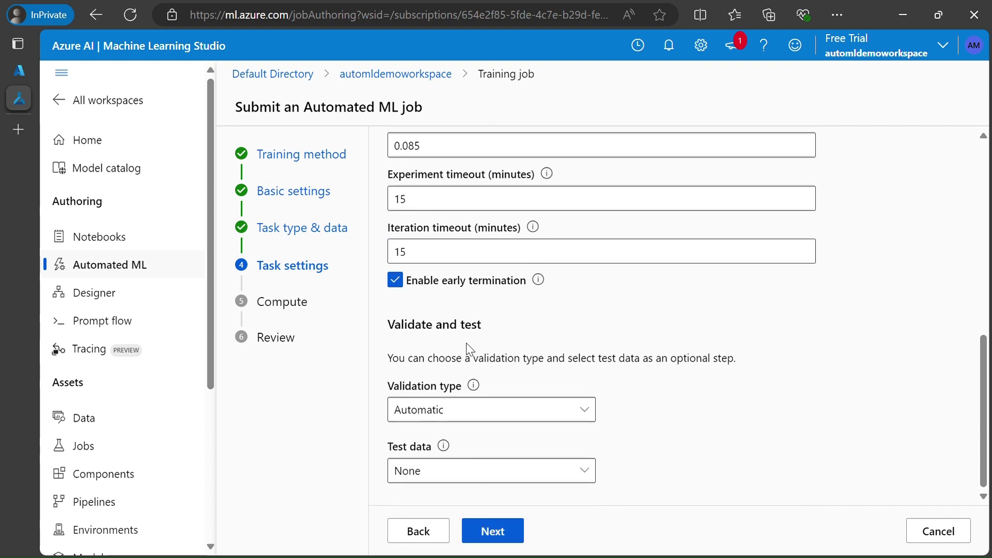
pyautogui.moveTo(471, 349); pyautogui.dragTo(484, 330)
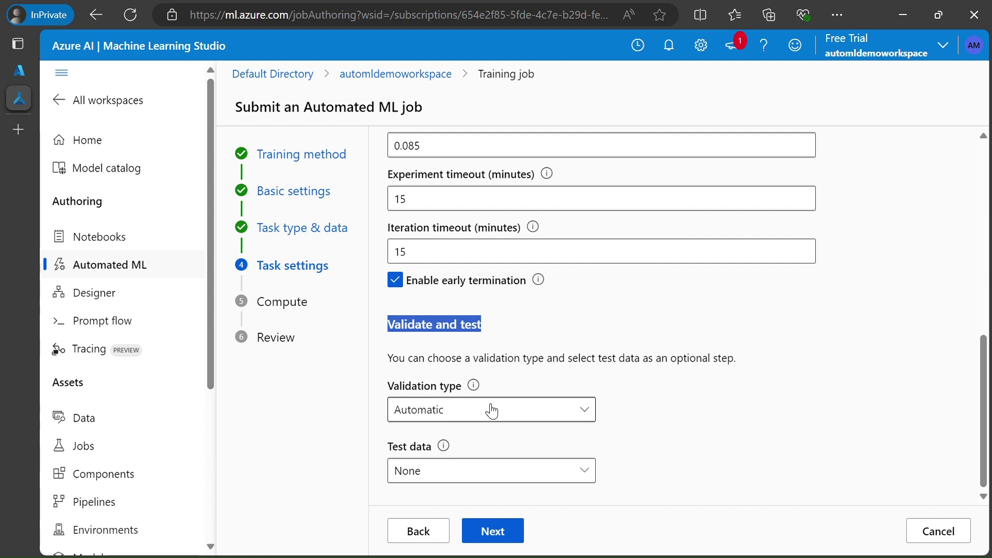
pyautogui.click(457, 403)
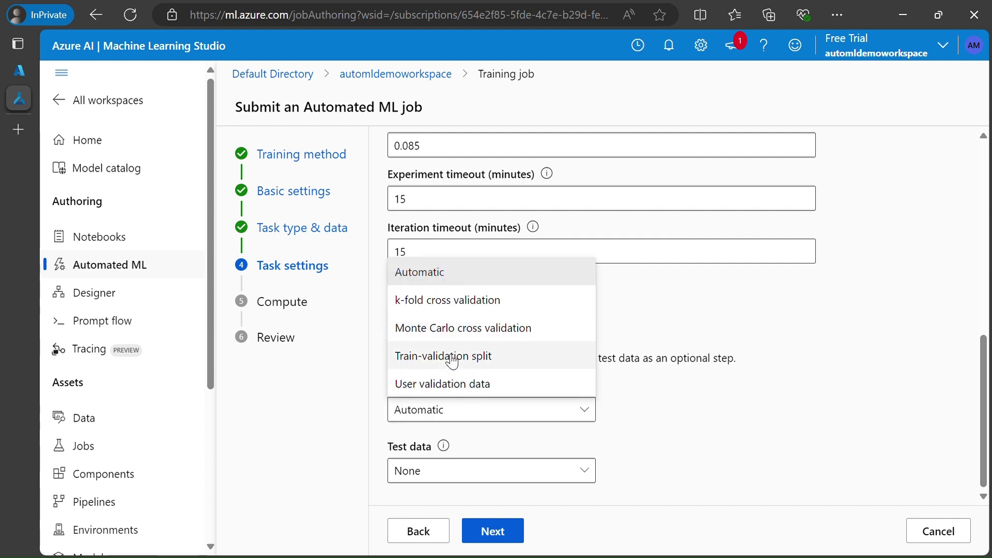
pyautogui.click(467, 353)
pyautogui.scroll(-2, 465, 421)
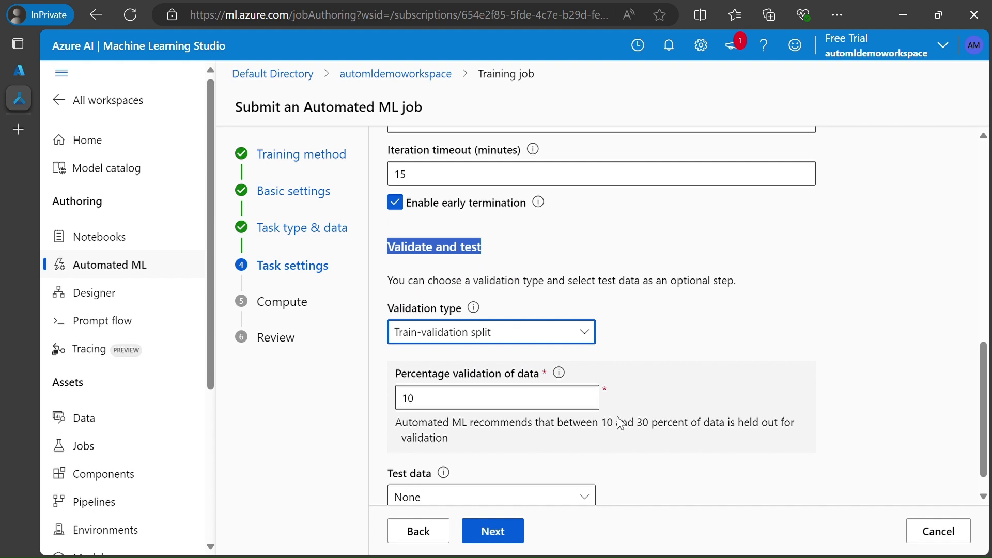
pyautogui.moveTo(459, 373); pyautogui.dragTo(497, 373)
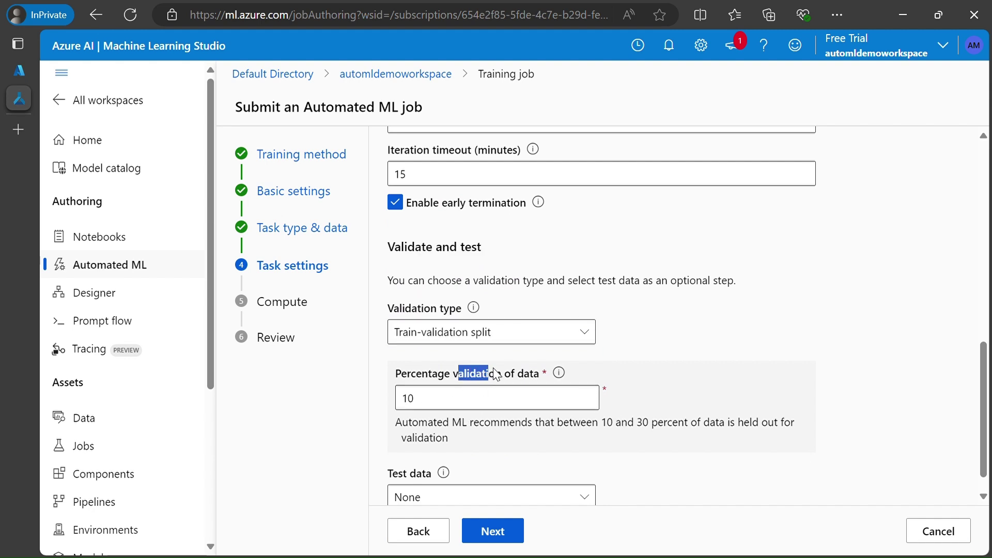
pyautogui.scroll(-1, 447, 436)
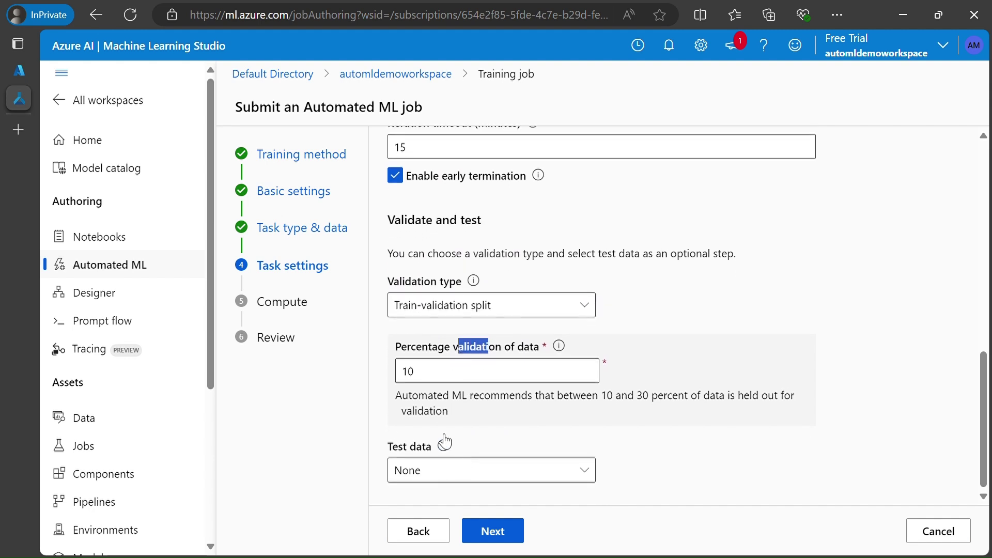
pyautogui.click(400, 416)
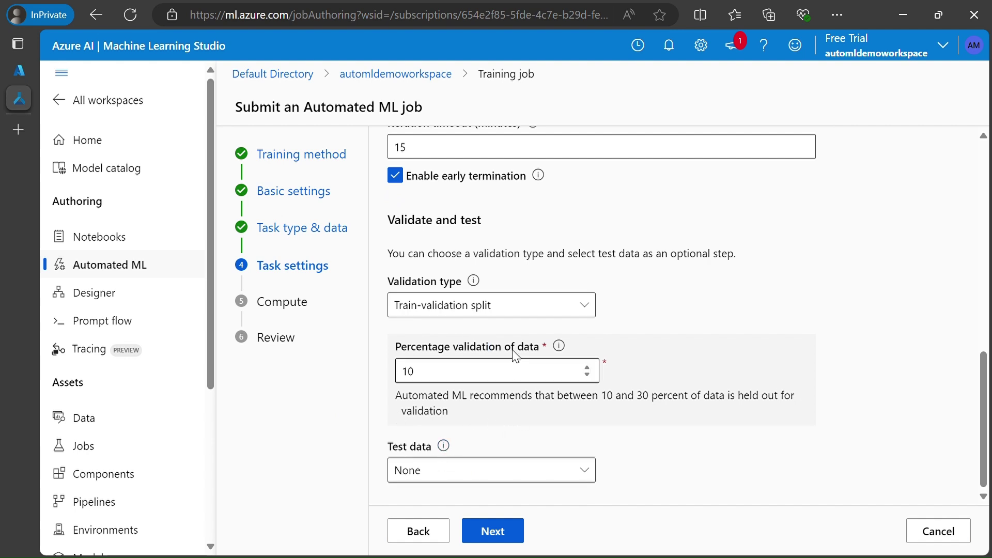
pyautogui.scroll(1, 514, 318)
pyautogui.scroll(-1, 513, 318)
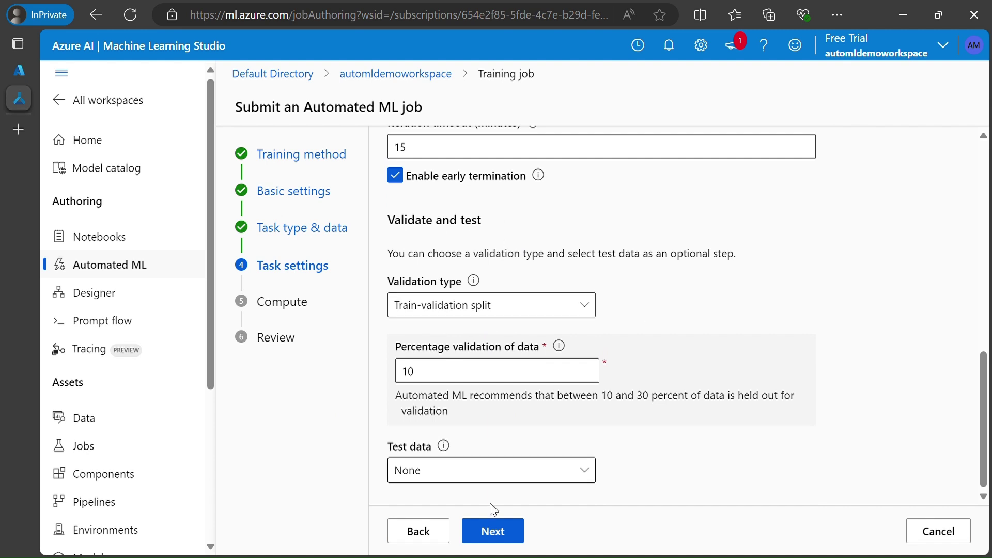
pyautogui.click(493, 530)
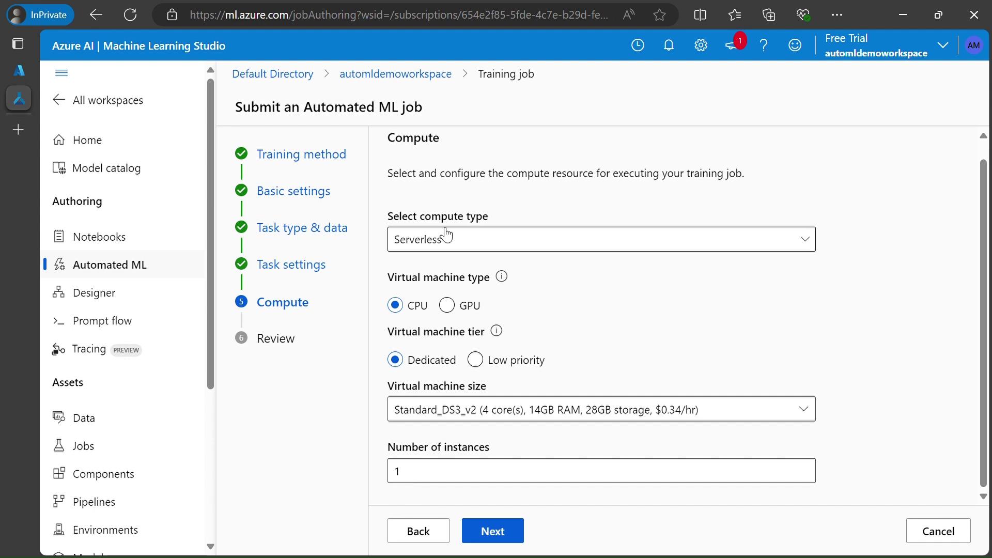
# - Select Serverless as the compute type with a CPU virtual machine, and continue to the job review
pyautogui.click(422, 236)
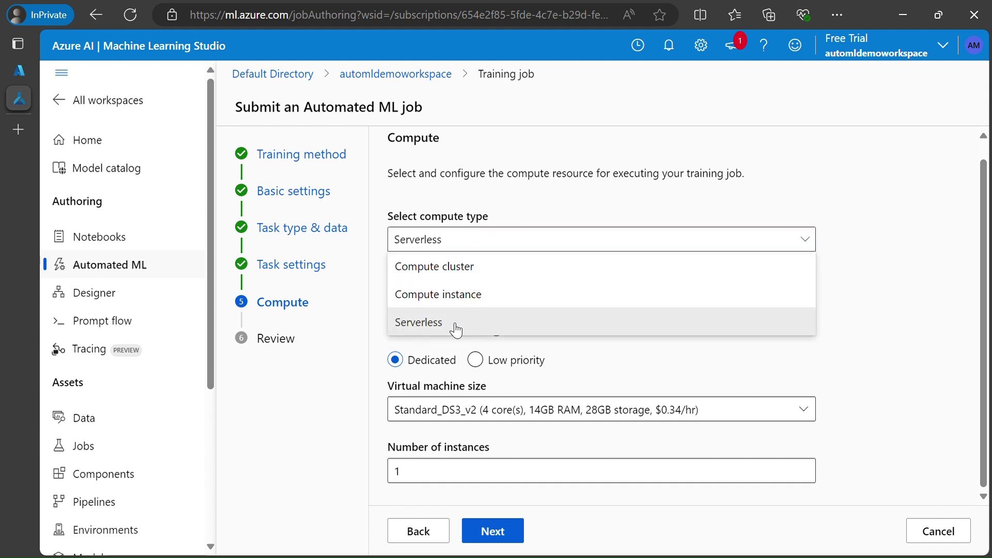
pyautogui.click(457, 321)
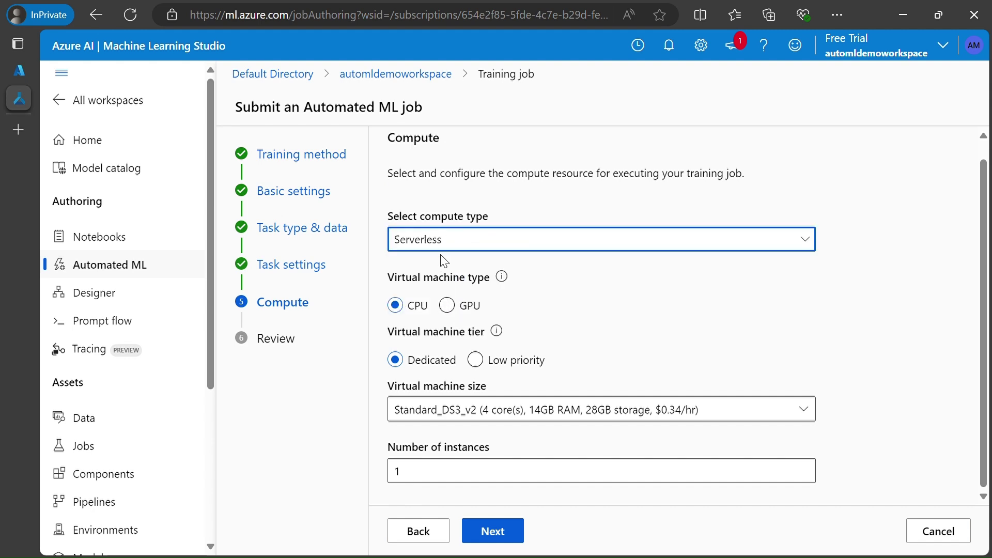
pyautogui.click(397, 310)
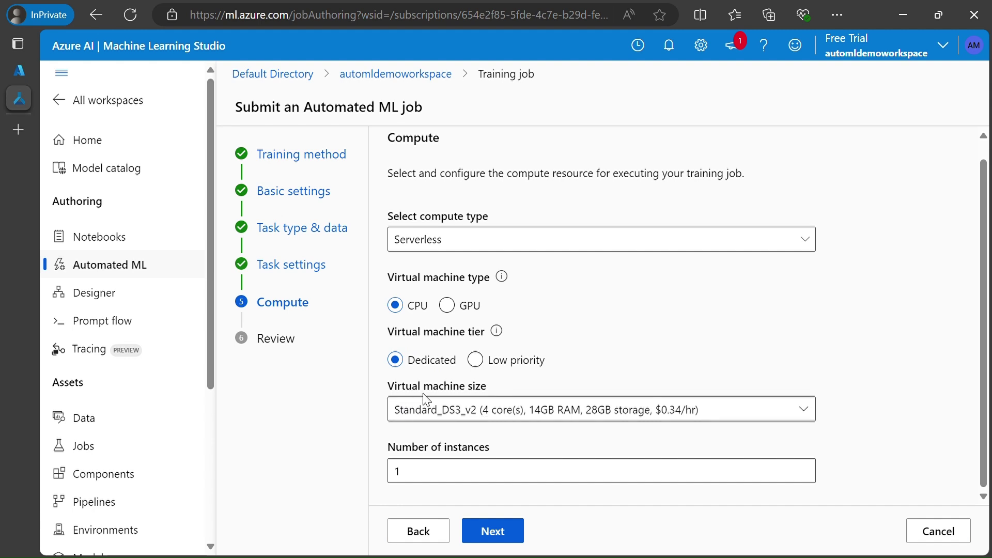
pyautogui.moveTo(409, 388); pyautogui.dragTo(472, 391)
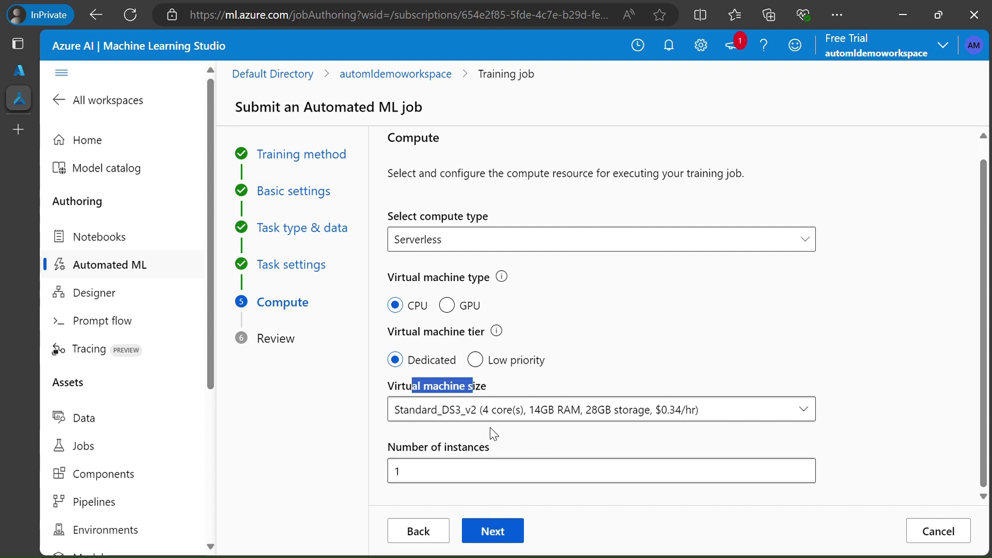
pyautogui.click(500, 531)
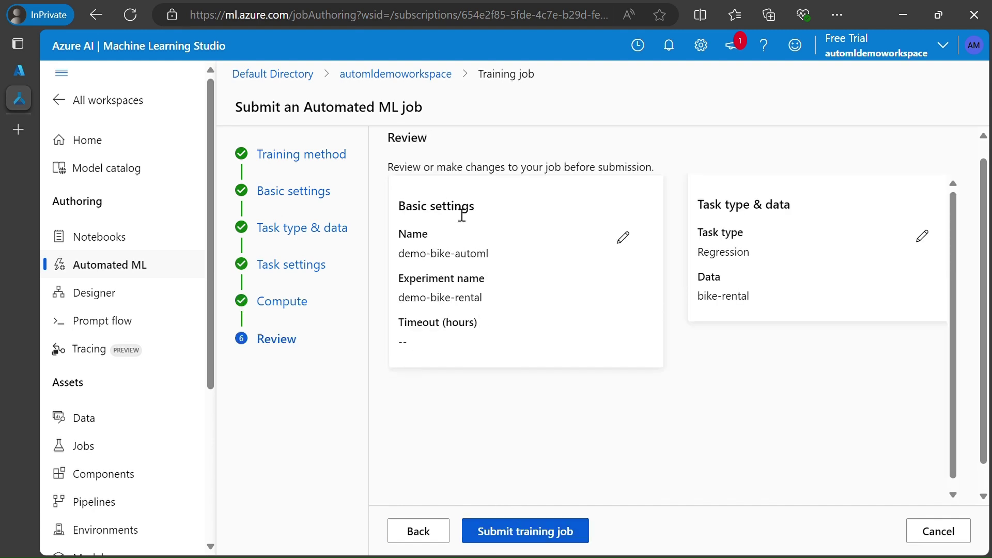
# - Review the basic, task and compute settings of the Automated ML job and submit it for training
pyautogui.hscroll(5, 532, 312)
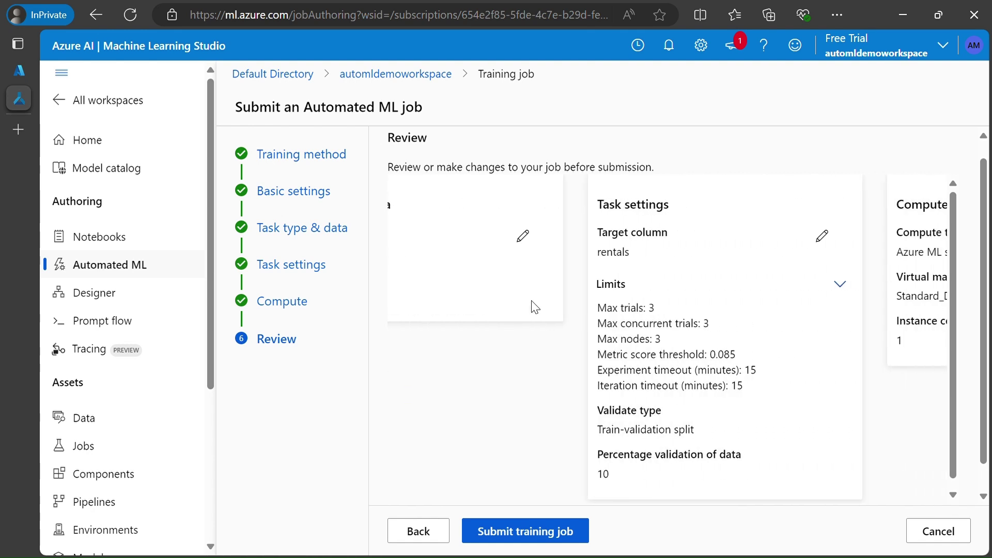
pyautogui.hscroll(3, 535, 307)
pyautogui.hscroll(-5, 534, 307)
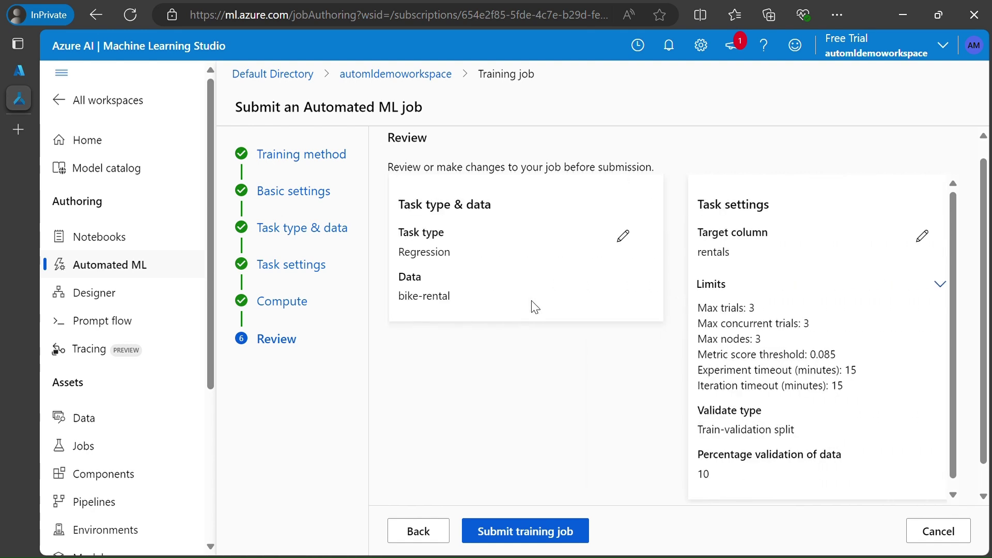
pyautogui.hscroll(-5, 535, 308)
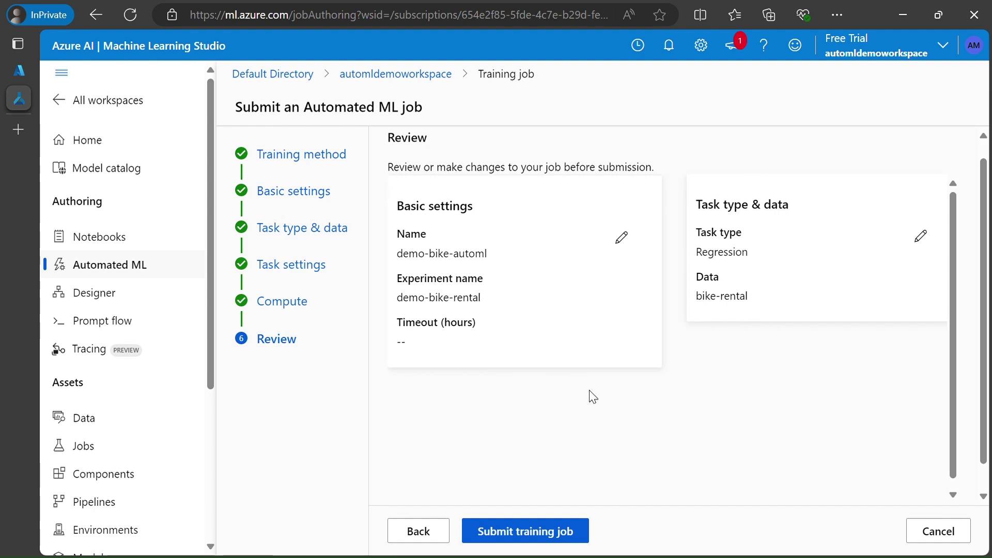
pyautogui.click(526, 520)
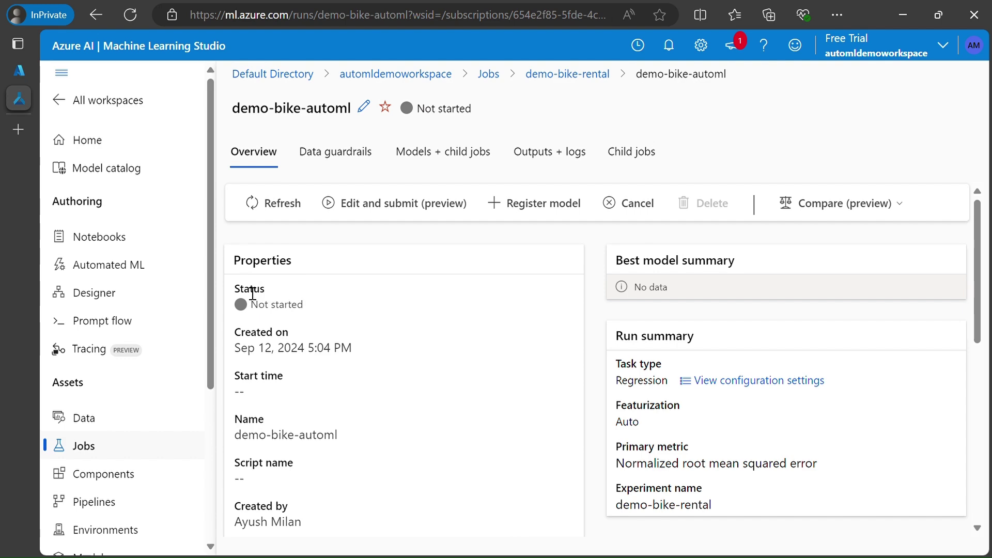
# - Refresh the demo-bike-automl job overview repeatedly to check its run status
pyautogui.moveTo(251, 304); pyautogui.dragTo(309, 314)
pyautogui.click(280, 202)
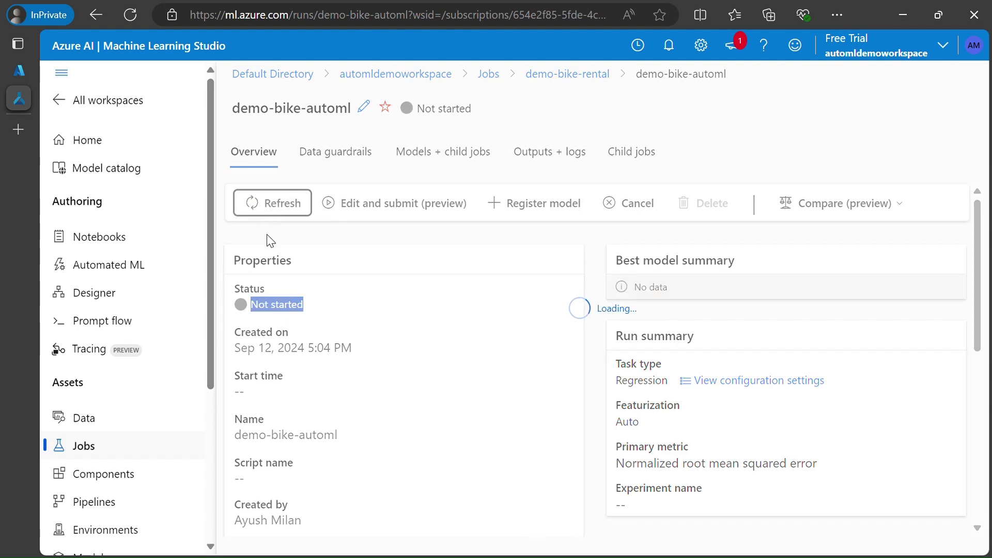
pyautogui.click(278, 203)
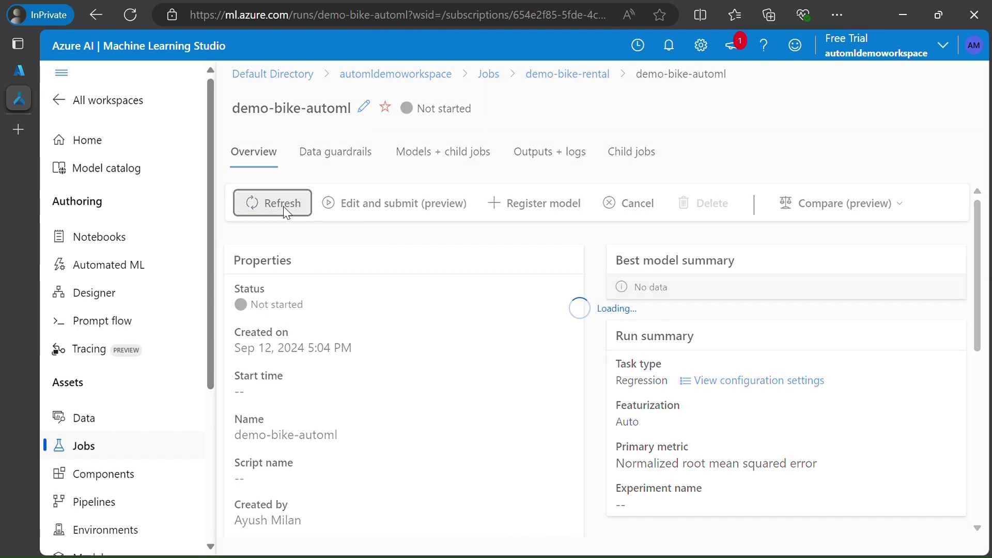
pyautogui.click(305, 237)
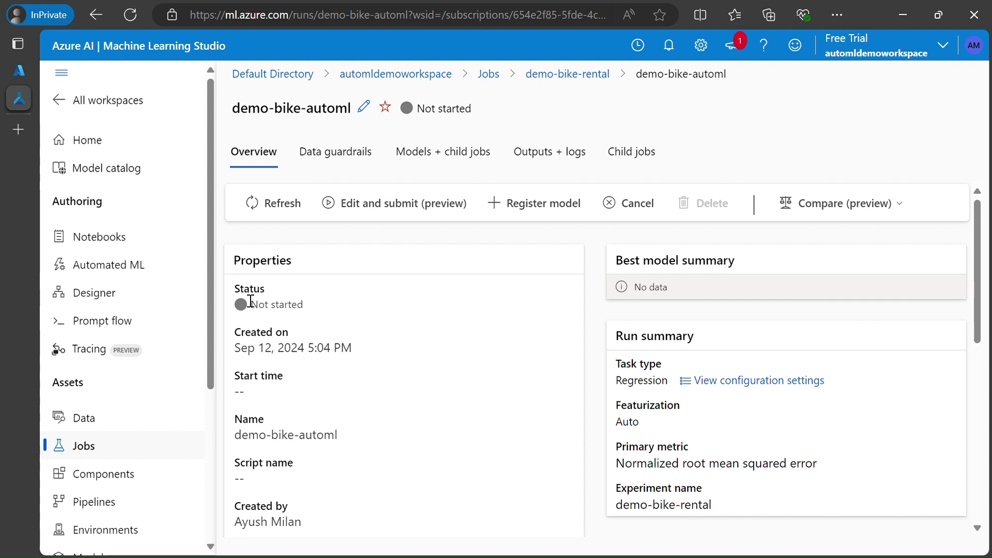
pyautogui.doubleClick(267, 298)
pyautogui.click(258, 203)
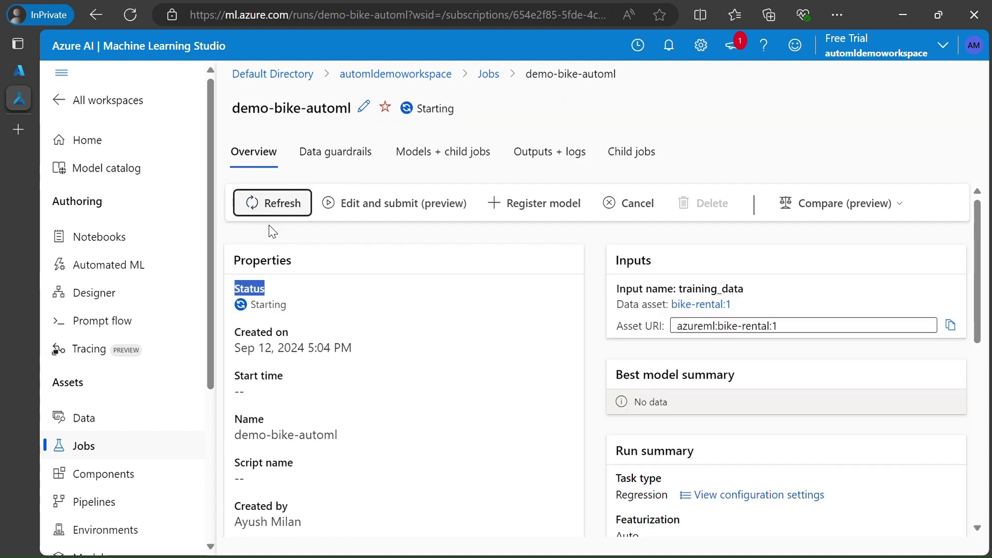
pyautogui.click(264, 321)
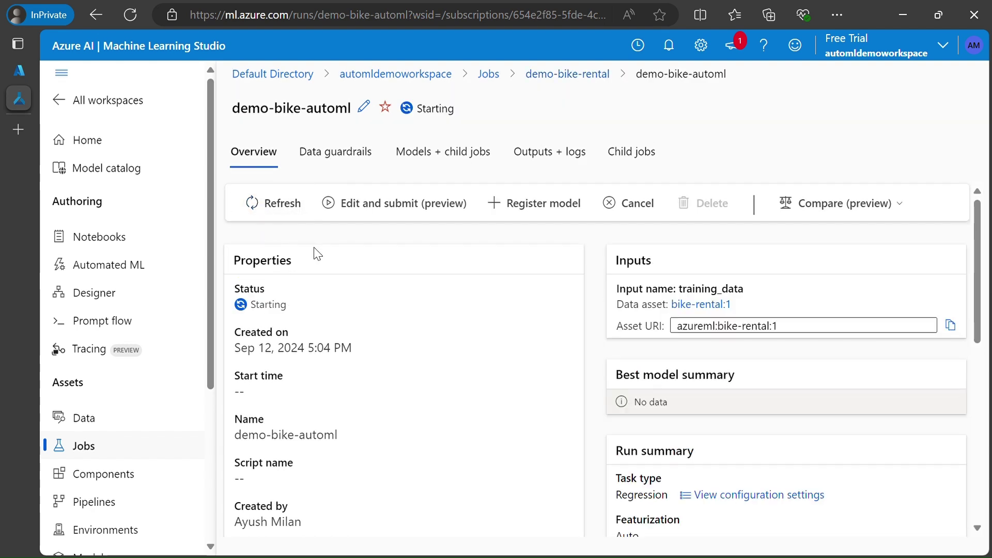
pyautogui.moveTo(251, 305); pyautogui.dragTo(302, 310)
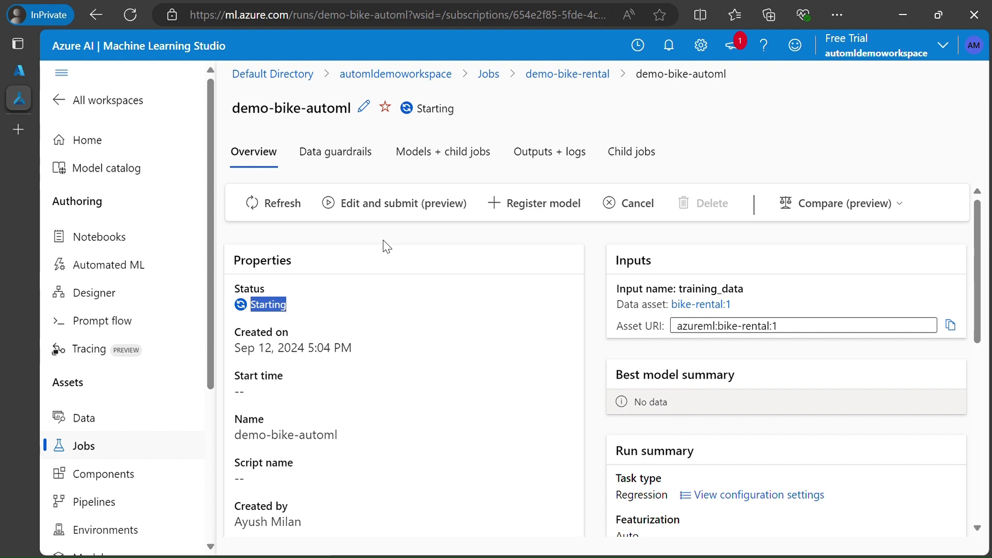
pyautogui.click(469, 248)
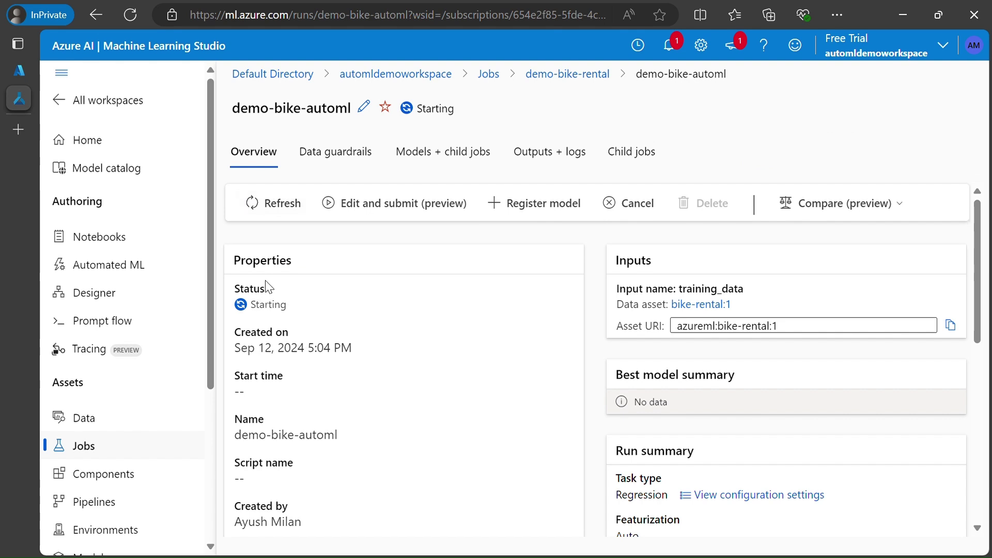
pyautogui.click(263, 201)
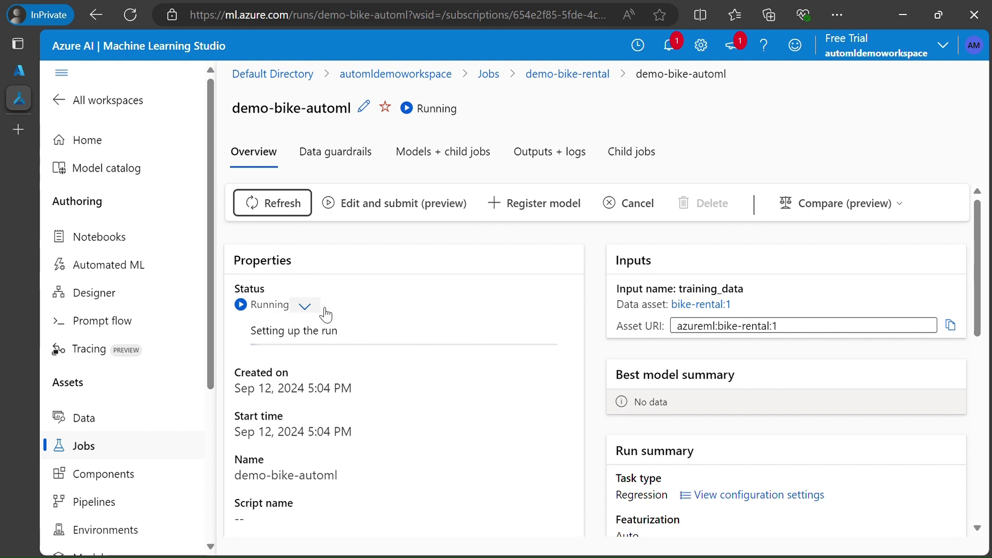
pyautogui.click(378, 232)
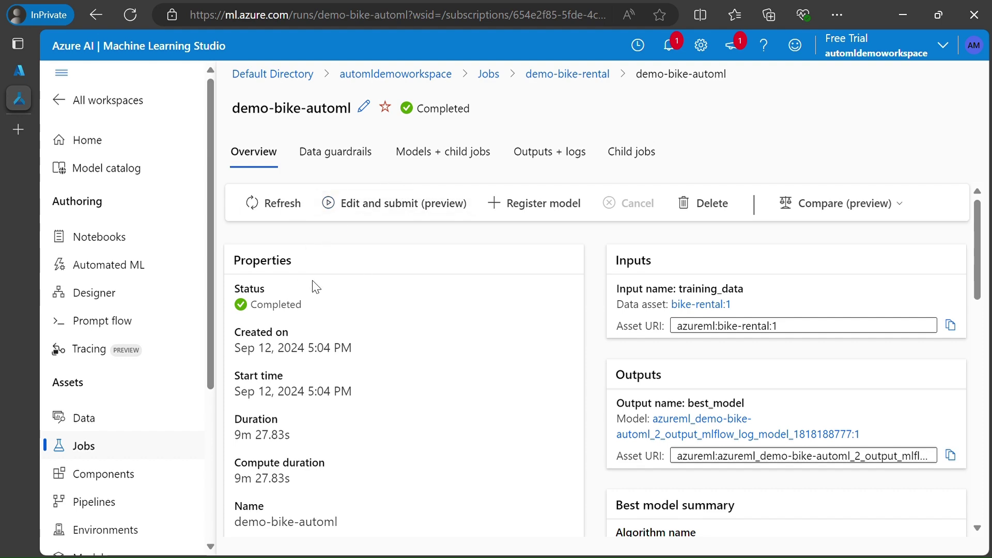
# - Examine the finished job's properties and its best model summary, including the algorithm name
pyautogui.scroll(-4, 316, 287)
pyautogui.scroll(4, 294, 321)
pyautogui.scroll(-2, 394, 357)
pyautogui.scroll(2, 419, 368)
pyautogui.scroll(-6, 438, 401)
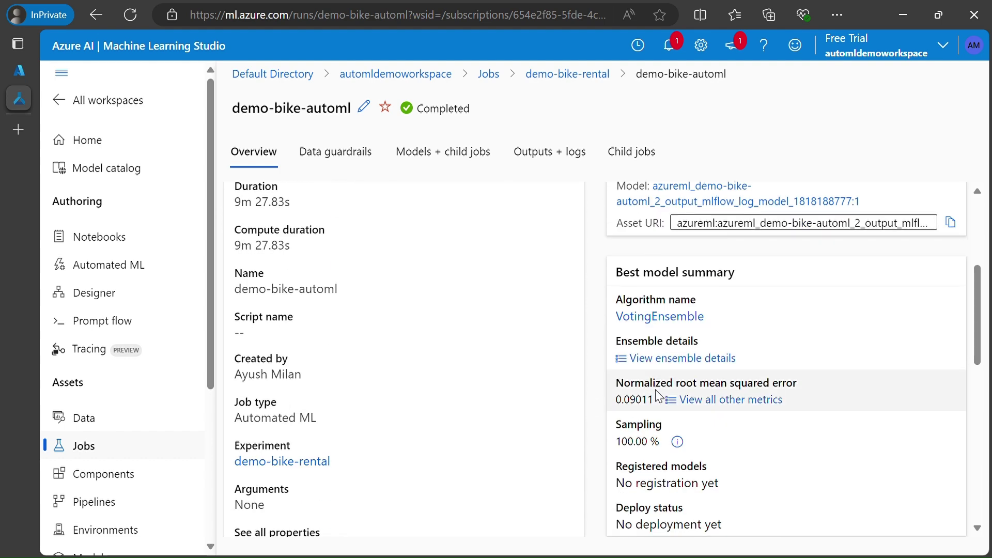
pyautogui.moveTo(614, 272); pyautogui.dragTo(735, 274)
pyautogui.scroll(-2, 723, 274)
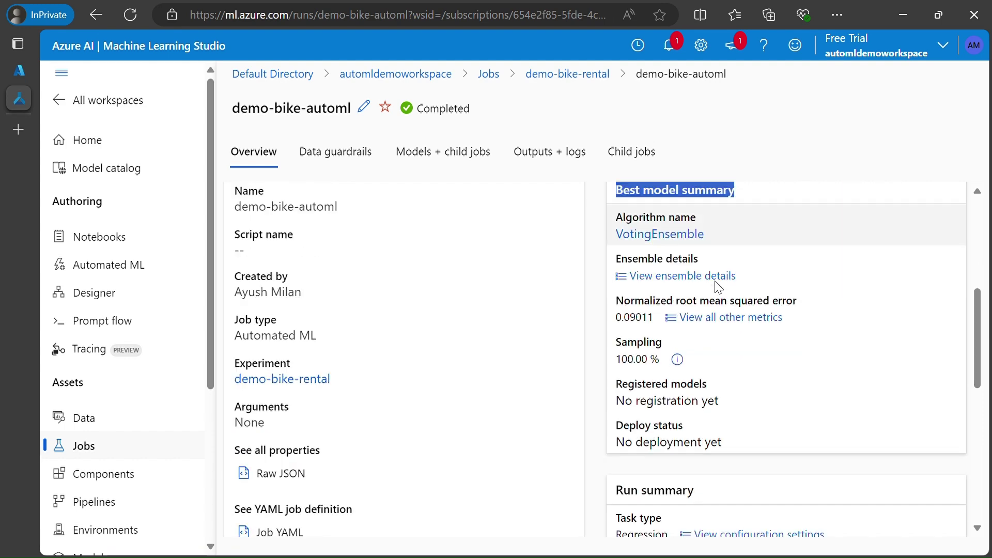
pyautogui.scroll(2, 705, 289)
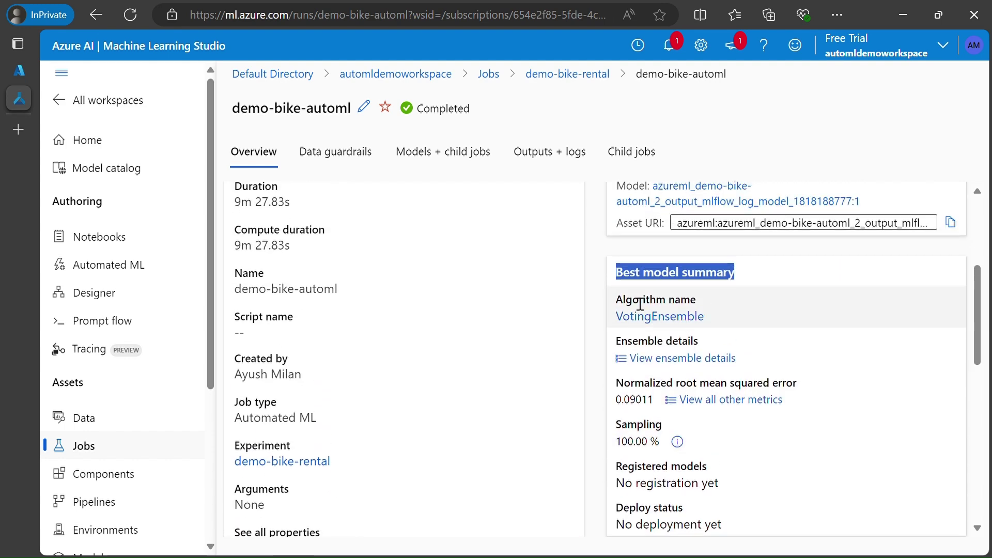
pyautogui.moveTo(616, 299); pyautogui.dragTo(712, 324)
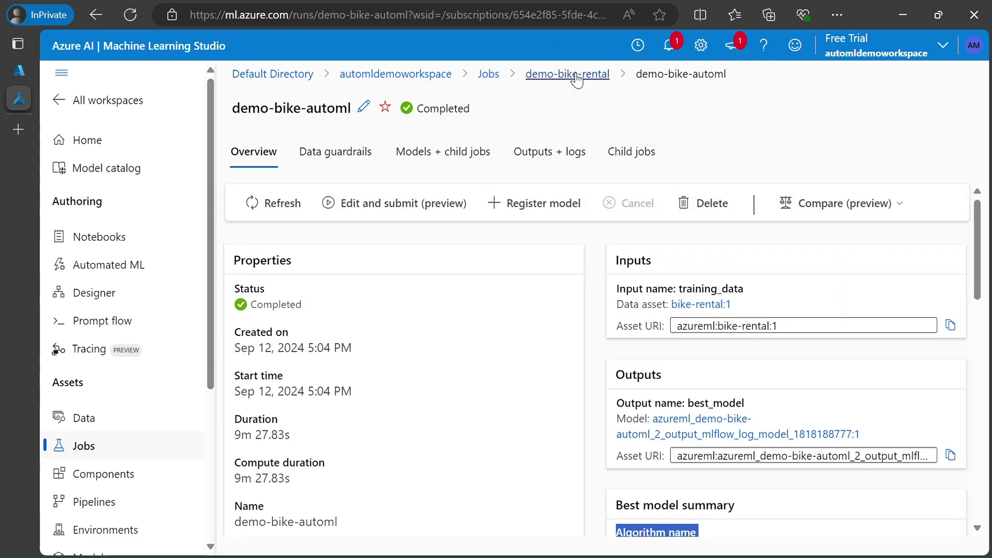
# - Examine the job's run summary and the tags listing its algorithms, preprocessors and scores
pyautogui.scroll(-10, 667, 321)
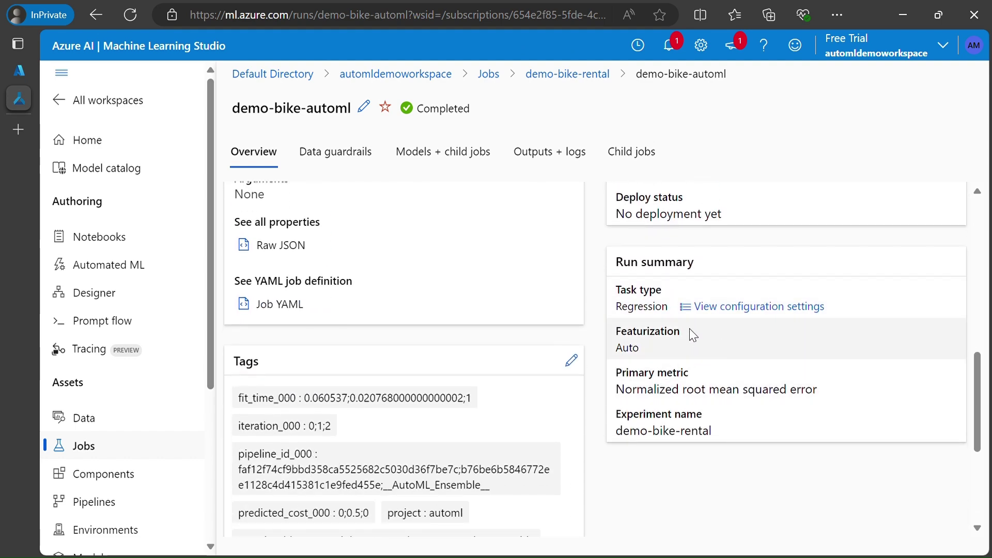
pyautogui.scroll(-2, 638, 258)
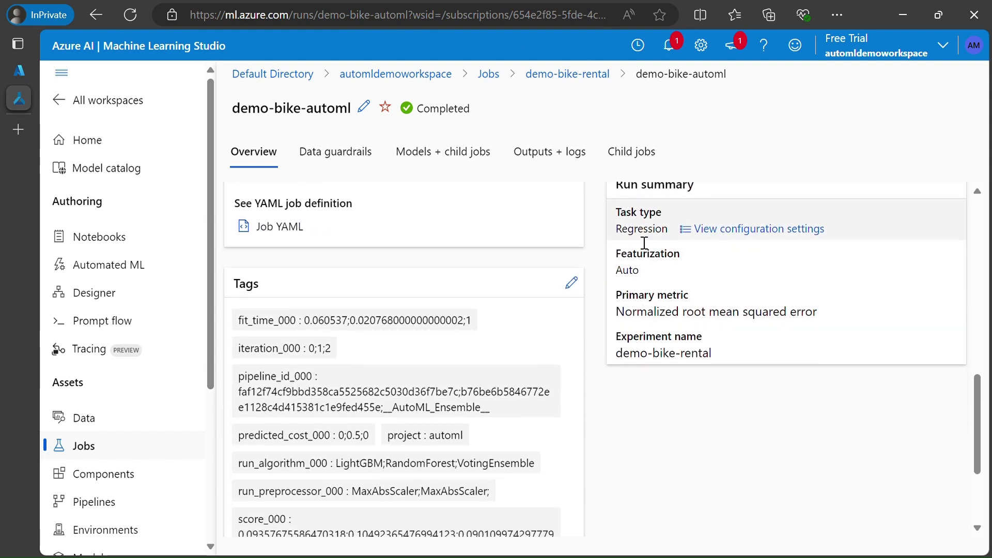
pyautogui.scroll(-3, 328, 406)
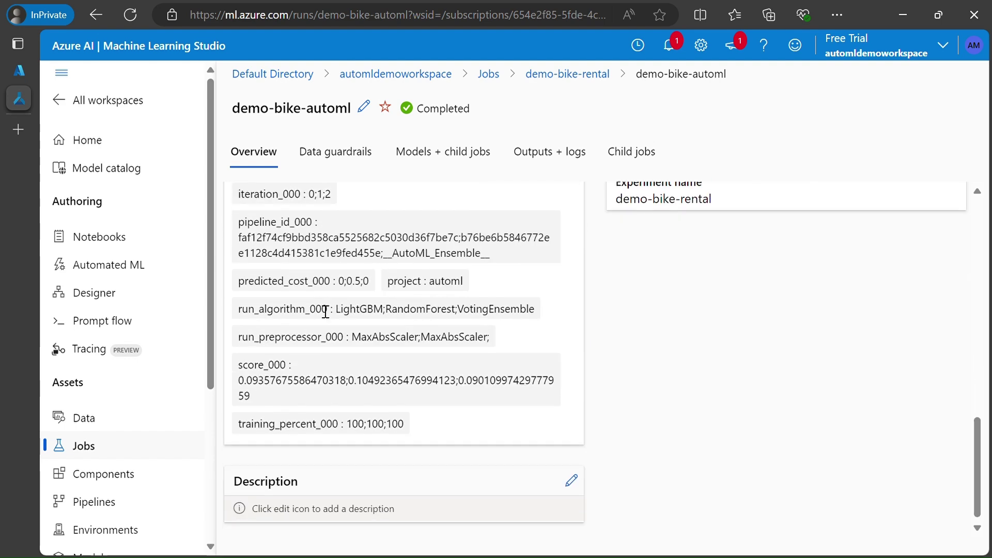
pyautogui.scroll(3, 321, 309)
pyautogui.scroll(-3, 317, 310)
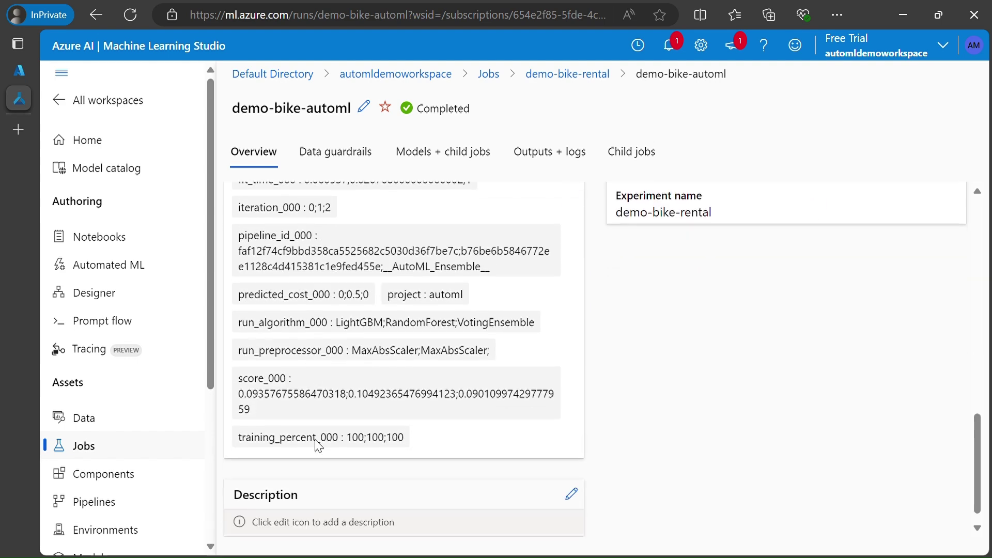
pyautogui.scroll(5, 516, 430)
pyautogui.scroll(10, 516, 430)
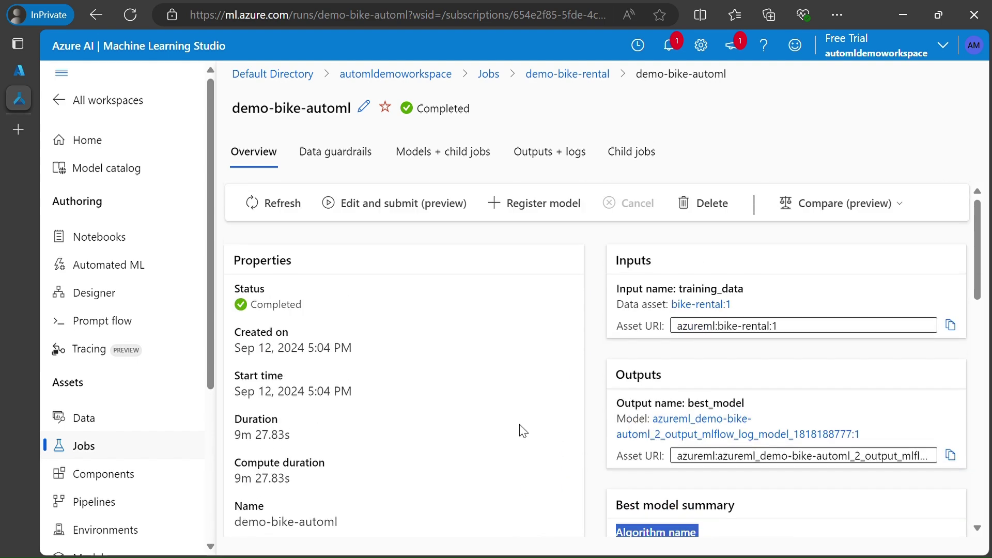
# - Open the VotingEnsemble model from the job's best model summary
pyautogui.scroll(-3, 670, 375)
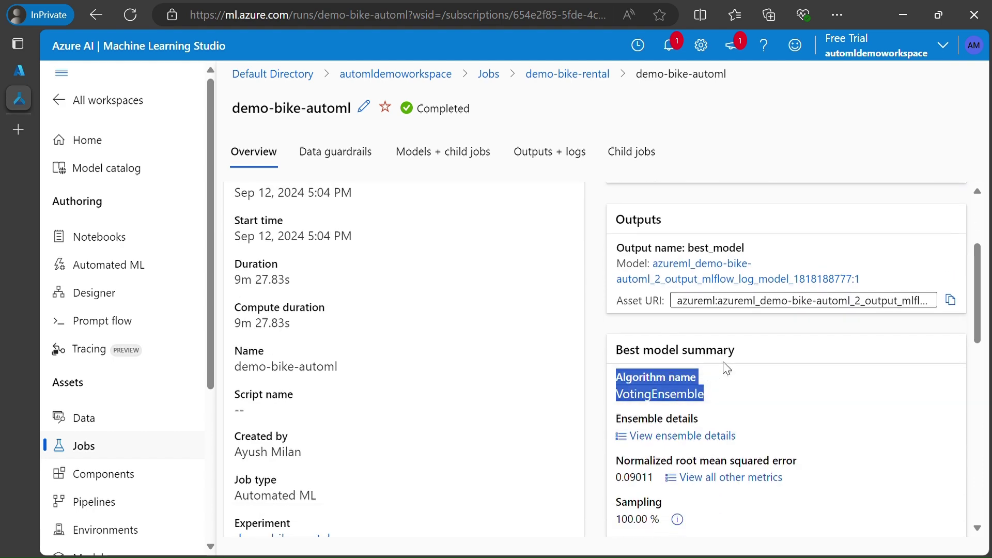
pyautogui.click(663, 363)
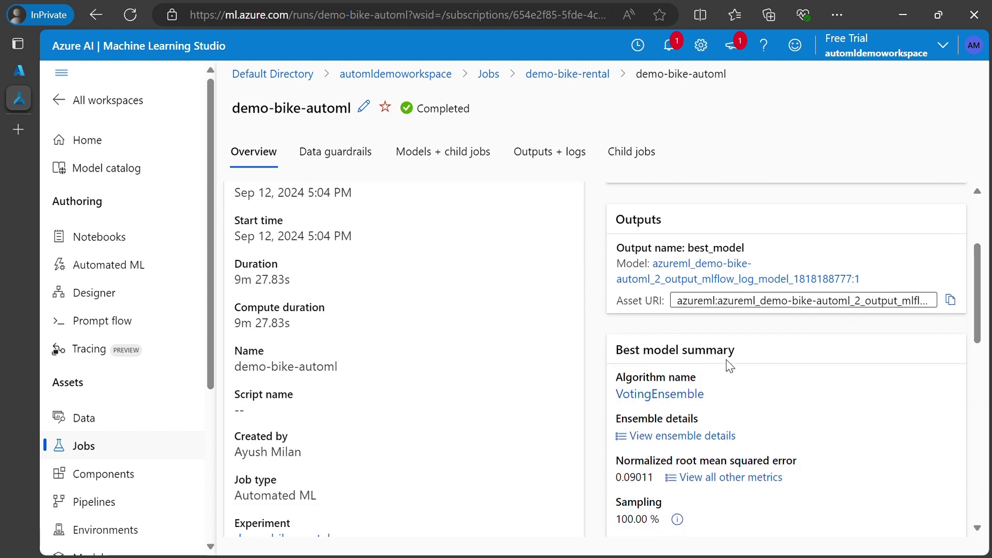
pyautogui.click(670, 395)
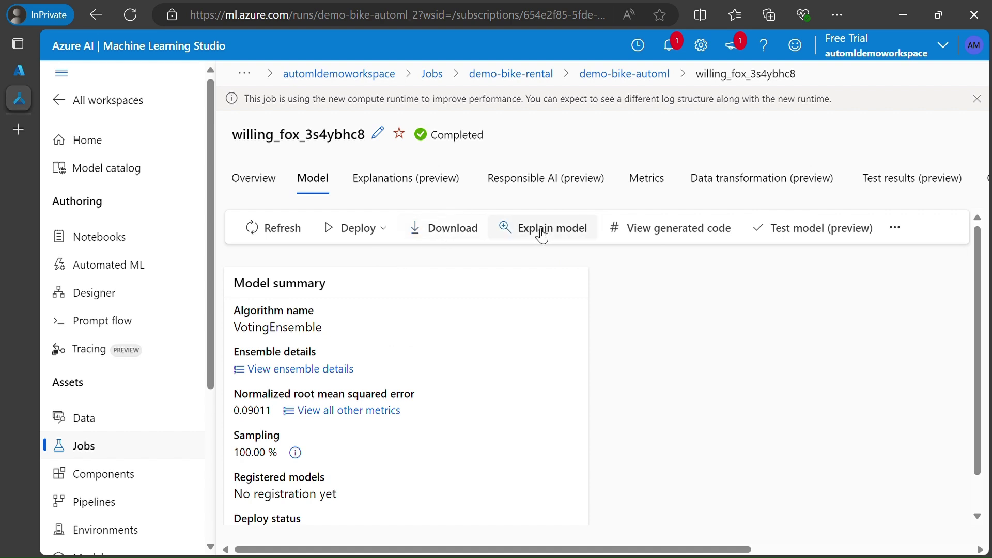
pyautogui.click(452, 230)
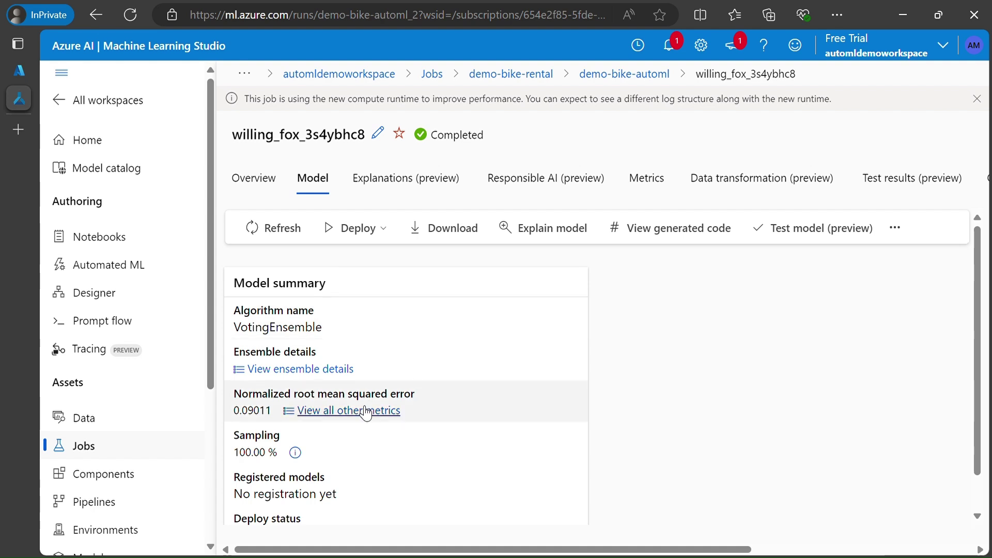
# - Open the VotingEnsemble model's metrics and examine the score values and the predicted_true chart
pyautogui.click(656, 190)
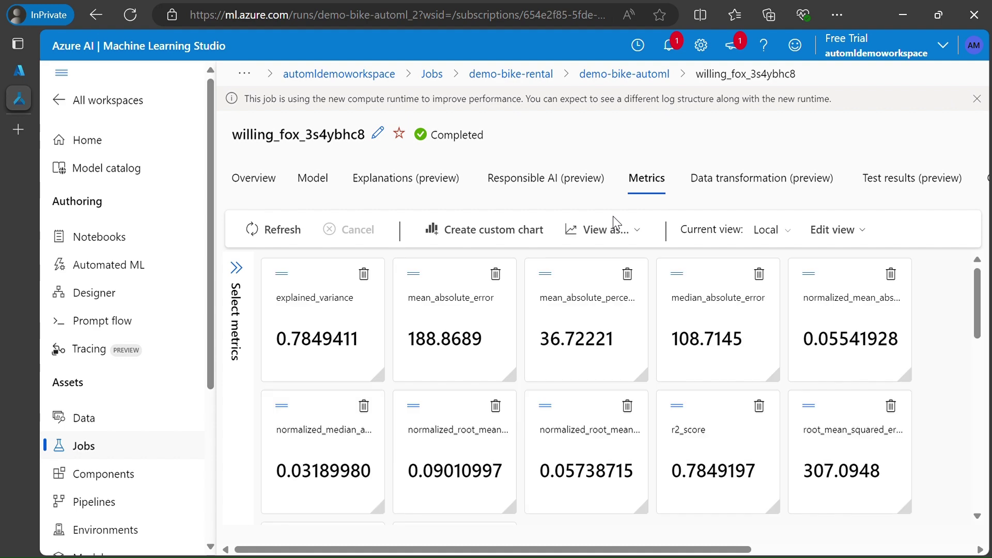
pyautogui.scroll(-5, 380, 325)
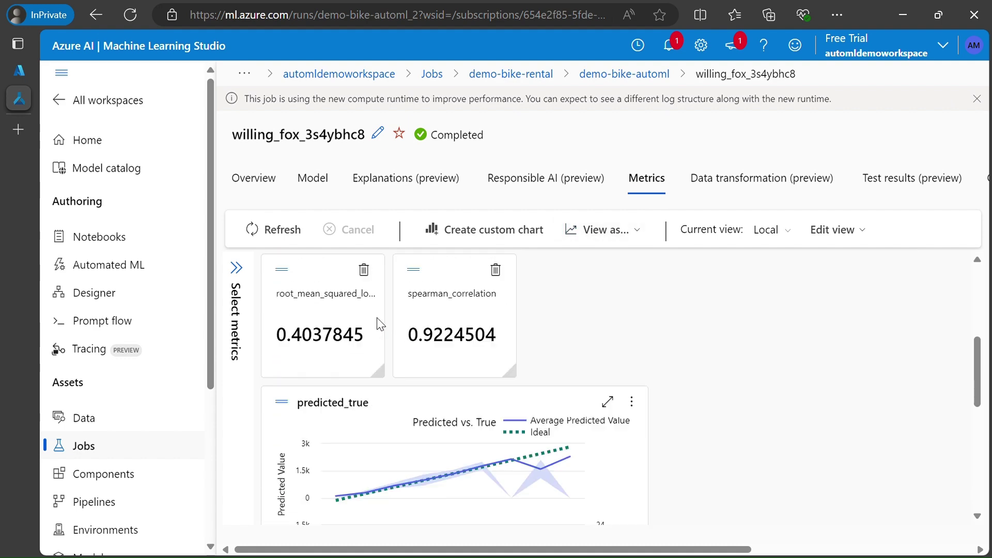
pyautogui.scroll(-2, 380, 324)
pyautogui.scroll(1, 380, 325)
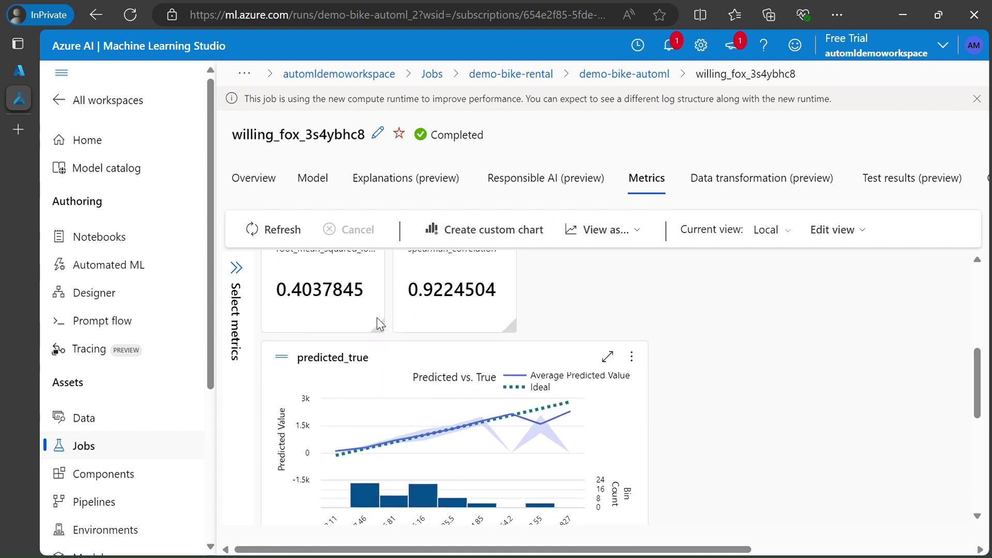
pyautogui.moveTo(303, 359); pyautogui.dragTo(370, 369)
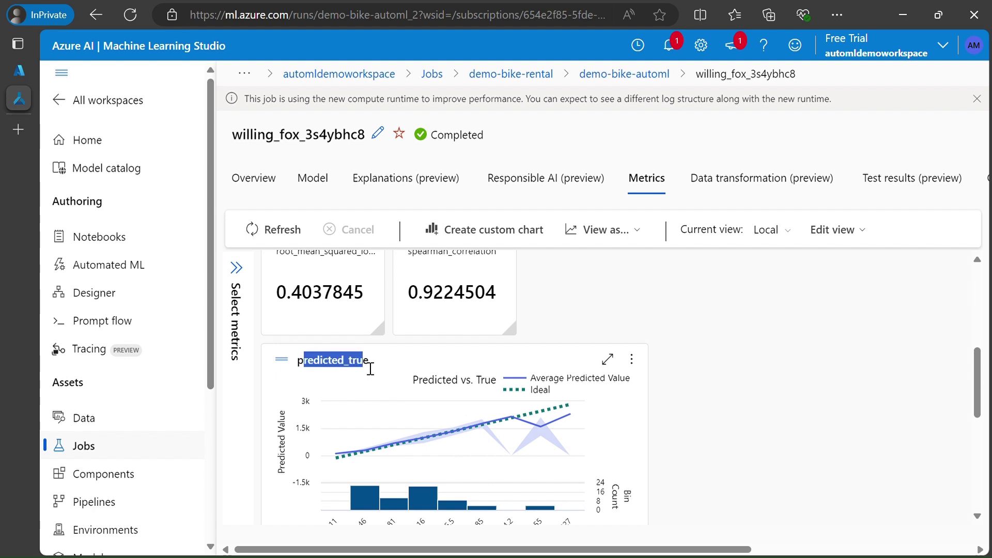
pyautogui.doubleClick(355, 365)
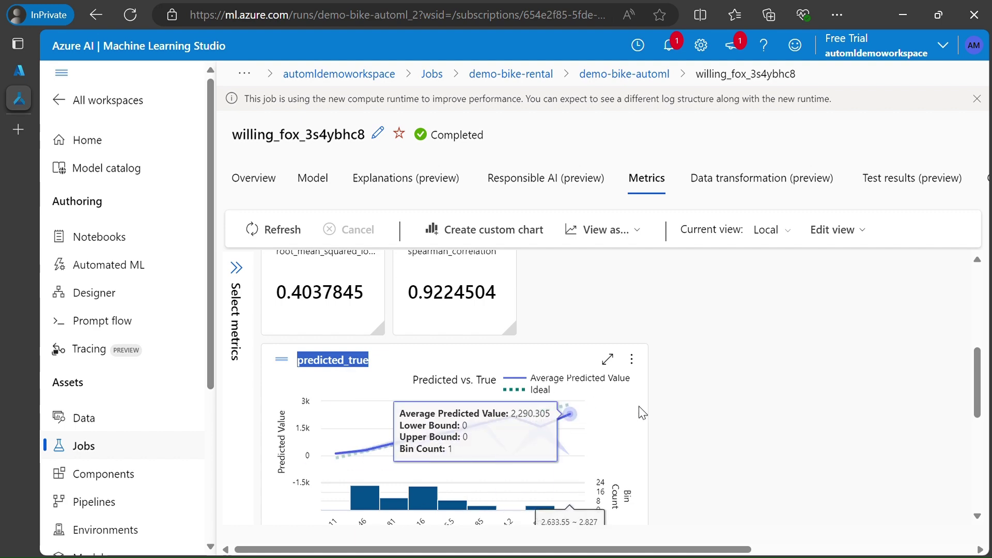
pyautogui.scroll(-3, 612, 408)
pyautogui.scroll(2, 612, 408)
pyautogui.click(682, 343)
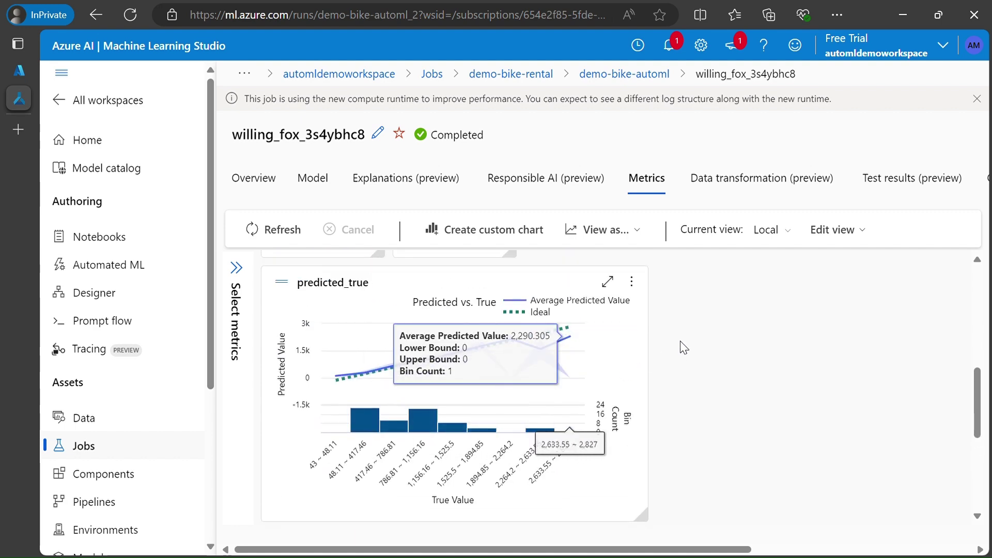
# - Inspect the bin counts of the two central bars in the residuals histogram
pyautogui.scroll(-4, 385, 387)
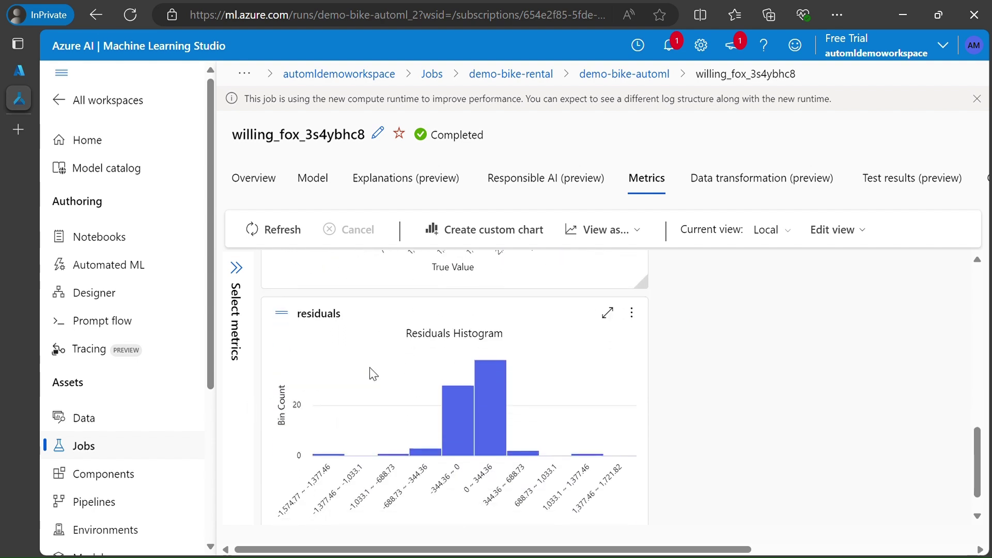
pyautogui.moveTo(465, 416)
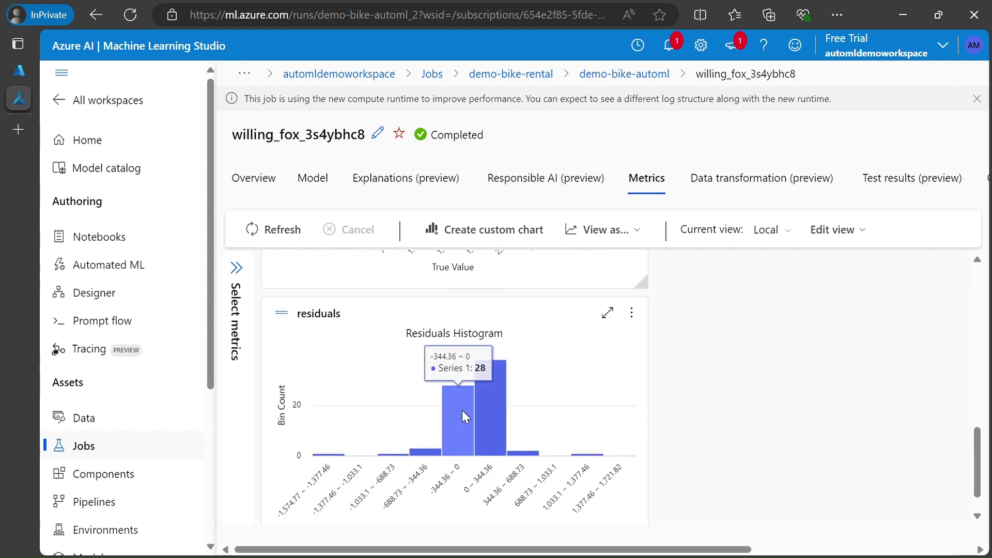
pyautogui.moveTo(503, 415)
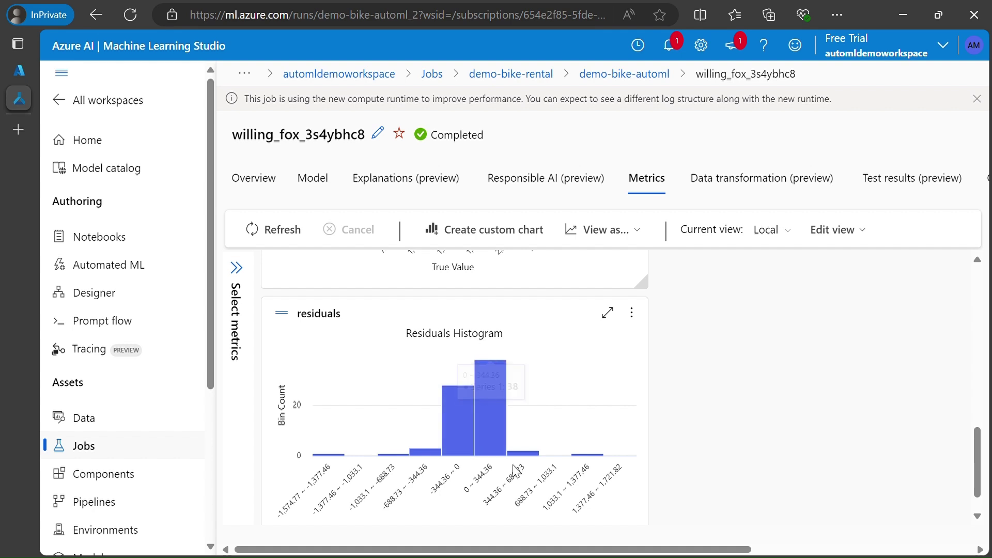
# - Look over the VotingEnsemble model's score values once more and open its model summary
pyautogui.scroll(10, 597, 425)
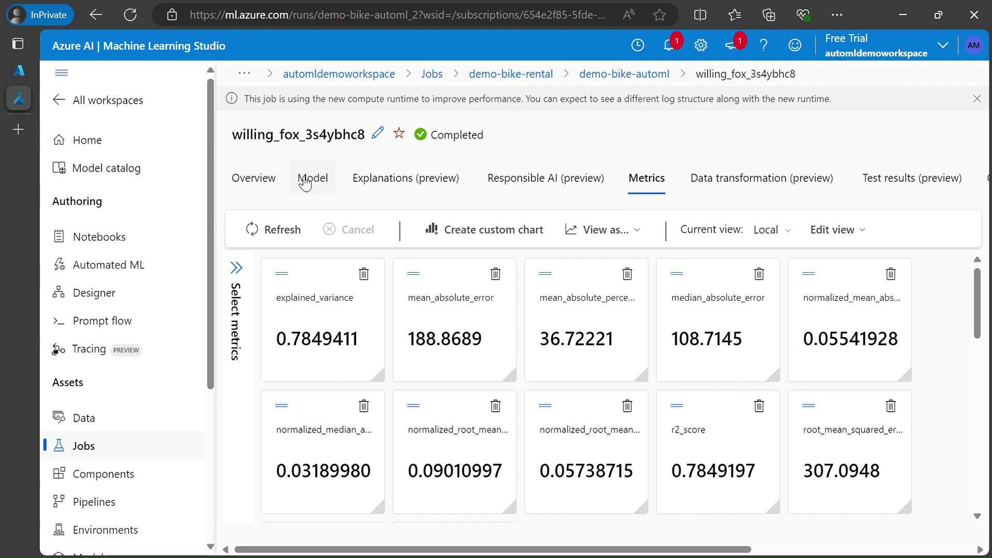
pyautogui.scroll(-6, 405, 361)
pyautogui.scroll(6, 405, 359)
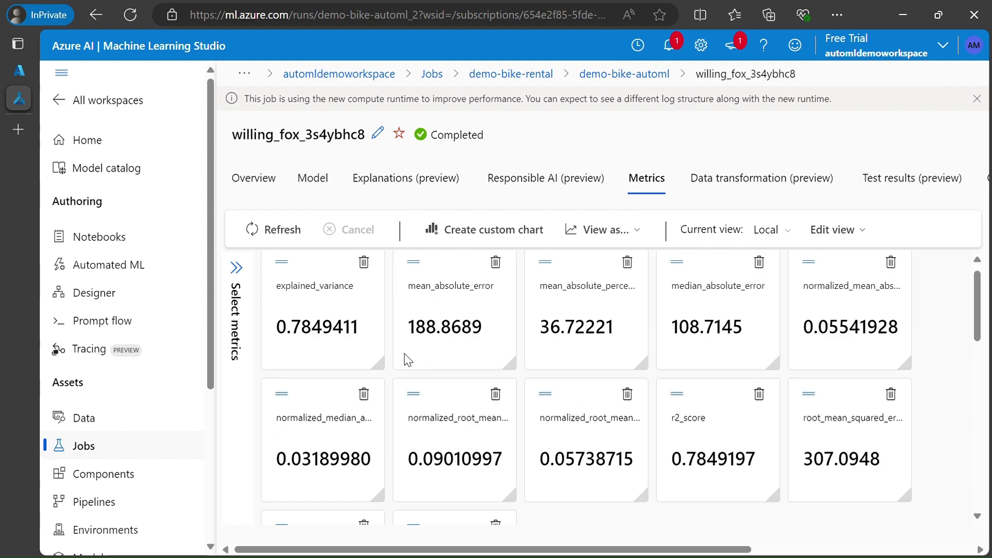
pyautogui.moveTo(420, 293)
pyautogui.click(321, 183)
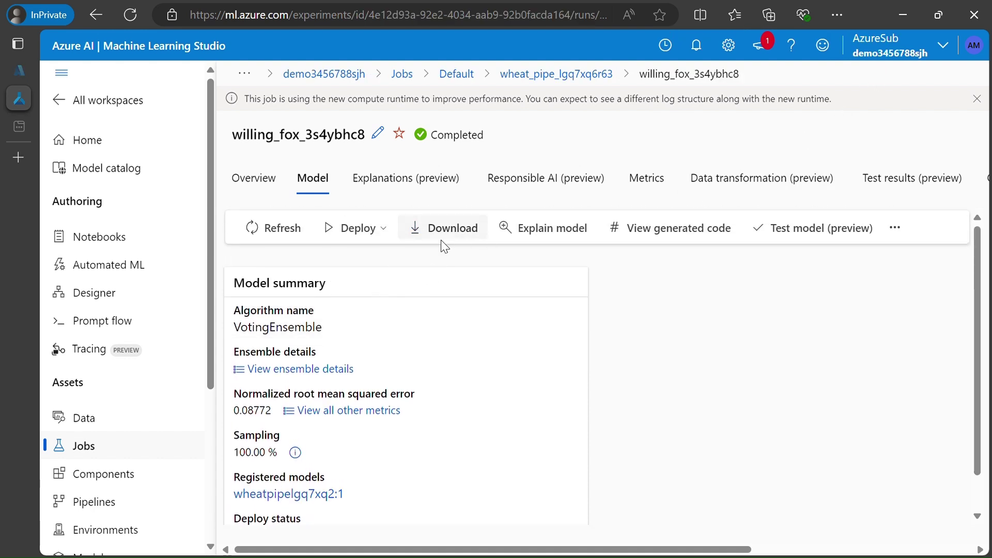
# - Check the deployment options for the VotingEnsemble model and download the model files
pyautogui.click(362, 235)
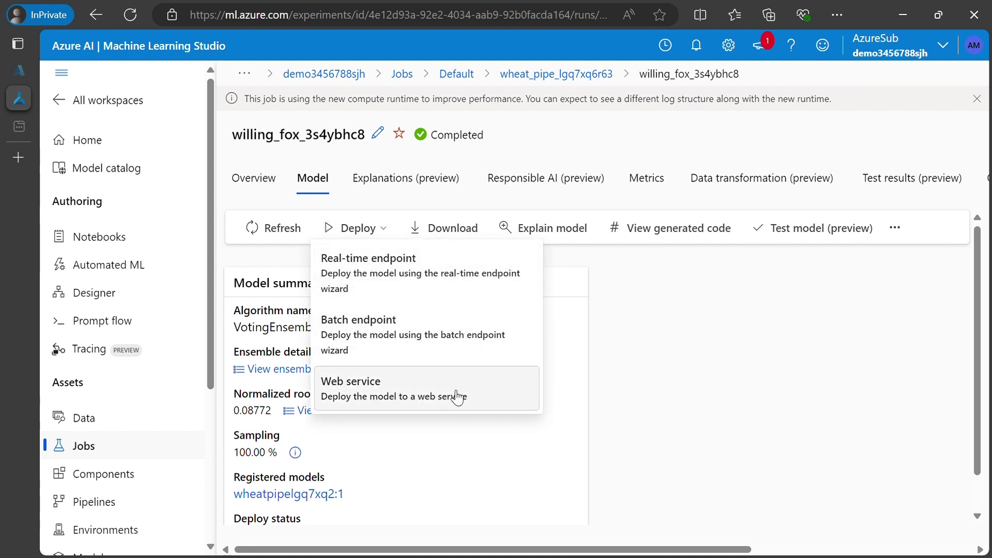
pyautogui.click(622, 353)
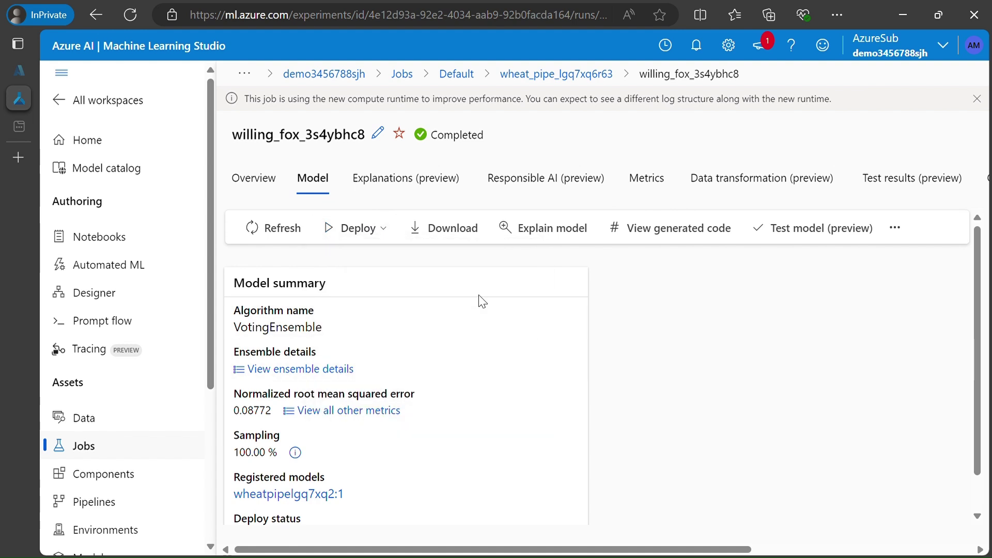
pyautogui.click(448, 227)
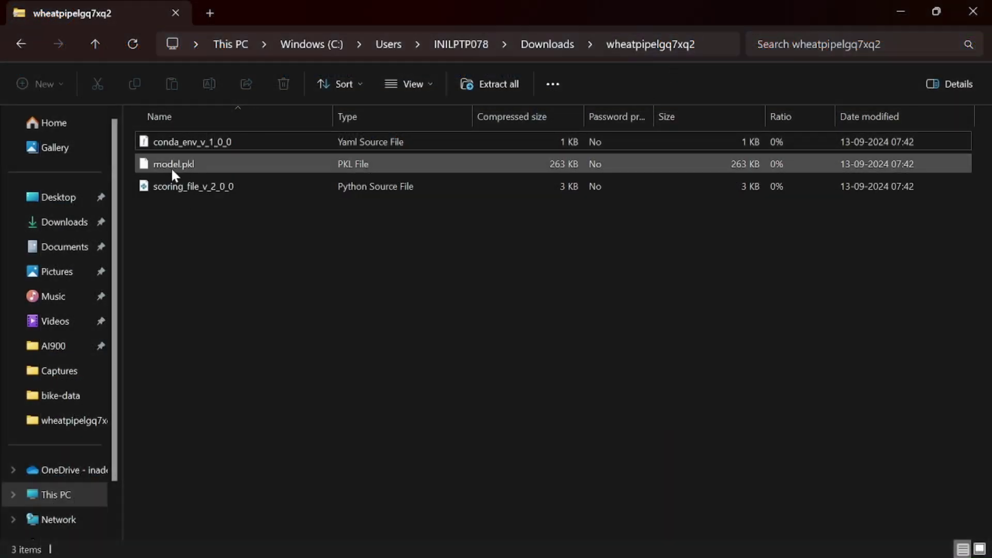
# - Inspect the conda_env_v_1_0_0, model.pkl and scoring_file_v_2_0_0 files in the downloaded wheatpipelgq7xq2 archive
pyautogui.click(170, 145)
pyautogui.click(177, 164)
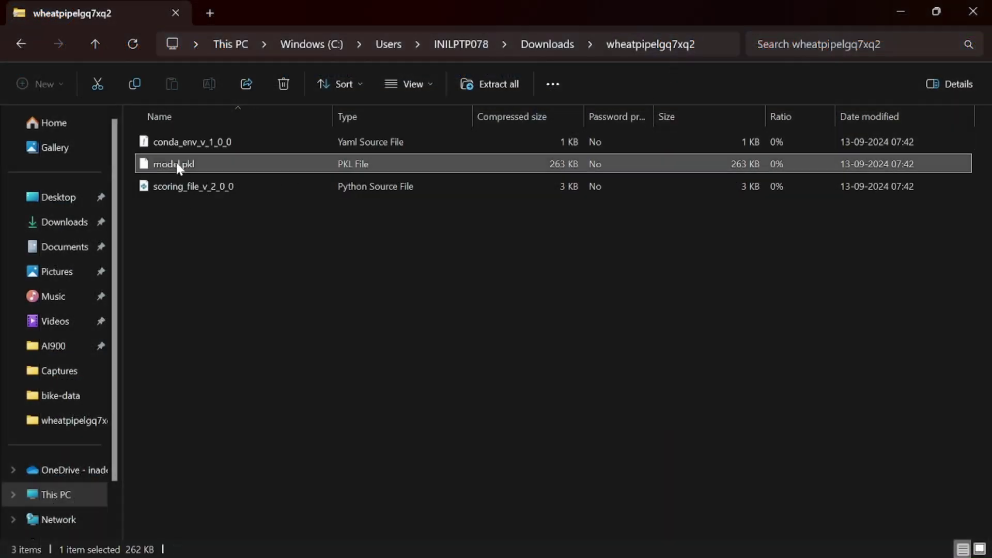
pyautogui.click(229, 185)
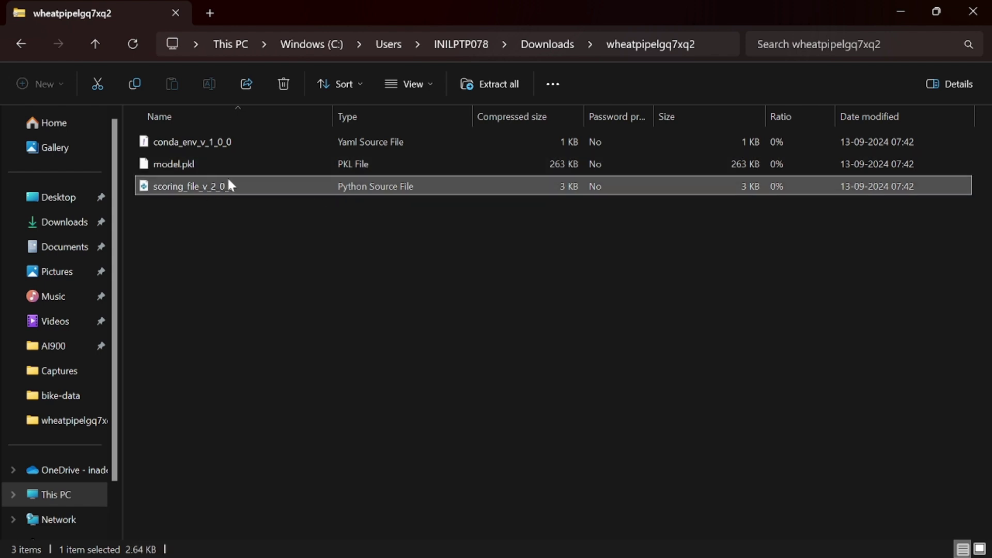
pyautogui.click(233, 164)
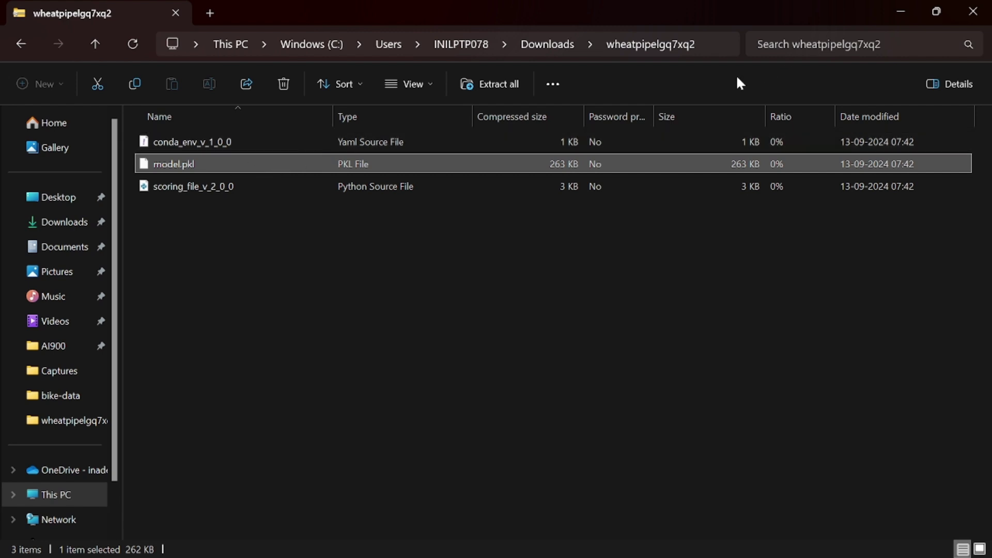
# - Switch to the azureautoml.ipynb notebook in Google Colab and check its runtime connection options
pyautogui.hotkey('alt', 'Tab')
pyautogui.hotkey('alt', 'Tab')
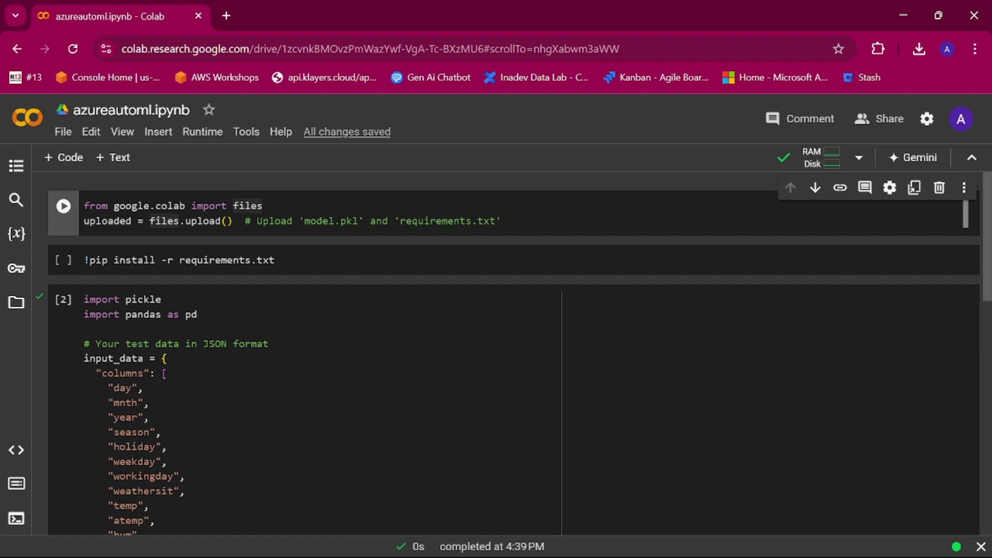
pyautogui.click(858, 157)
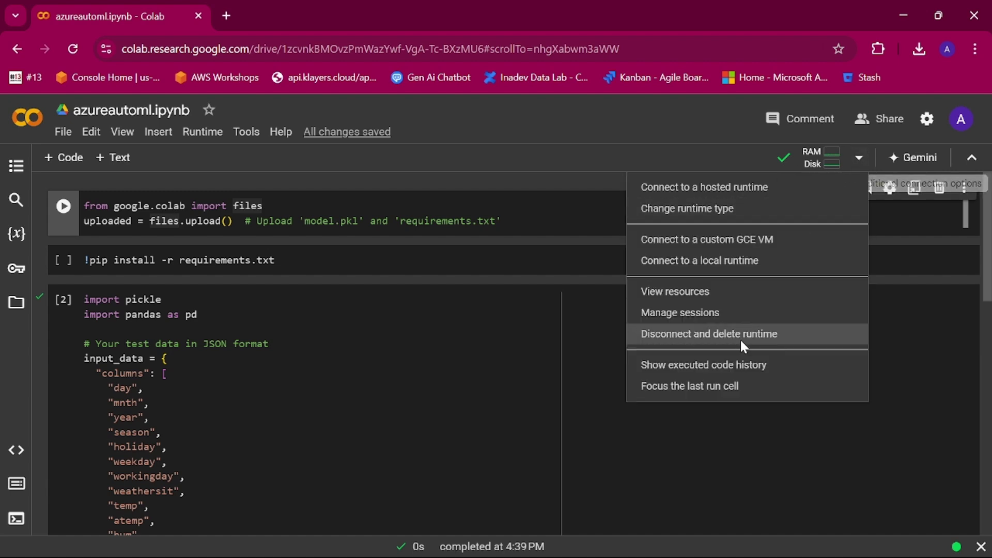
pyautogui.click(641, 126)
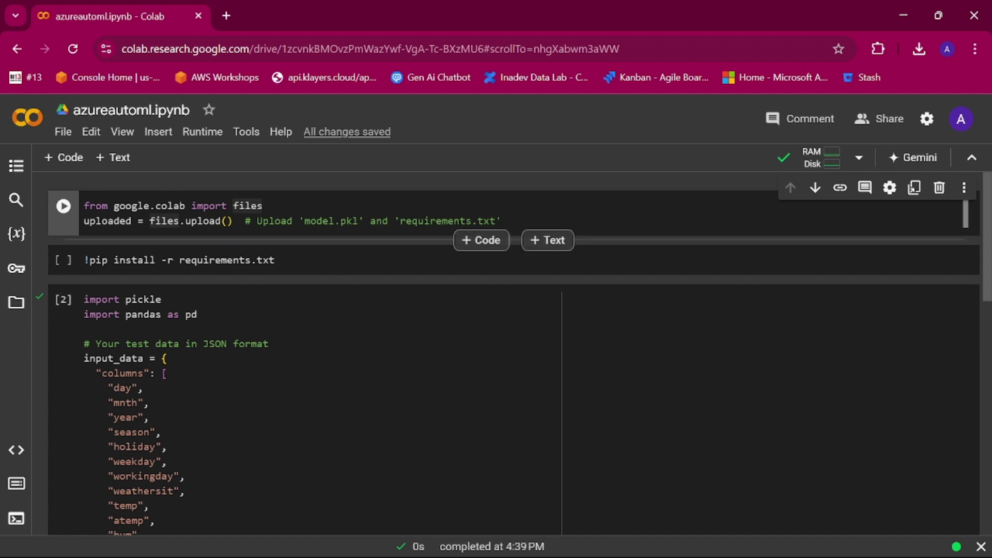
# - Run the file upload cell and upload requirements.txt and model.pkl from the wheatpipelgq7xq2 folder
pyautogui.click(310, 221)
pyautogui.doubleClick(310, 221)
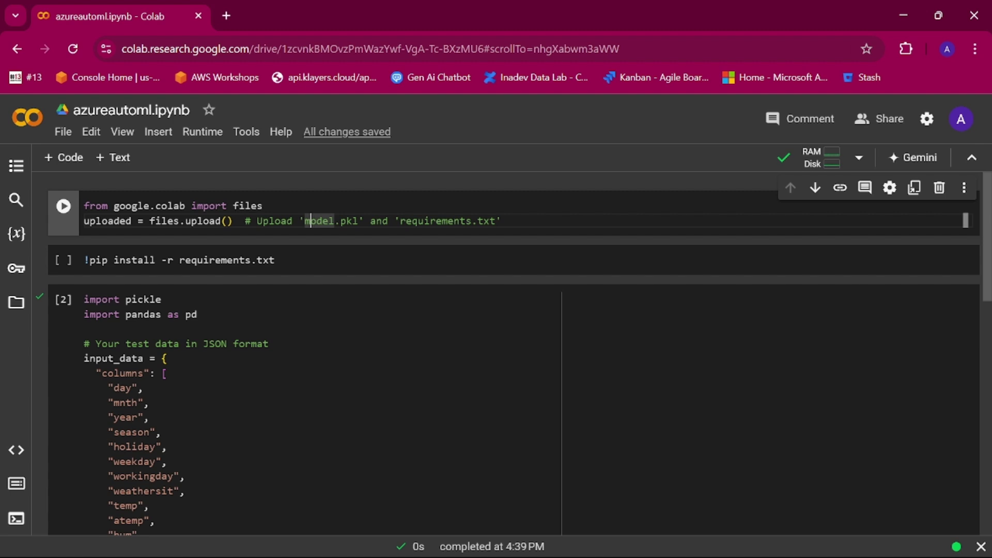
pyautogui.doubleClick(436, 221)
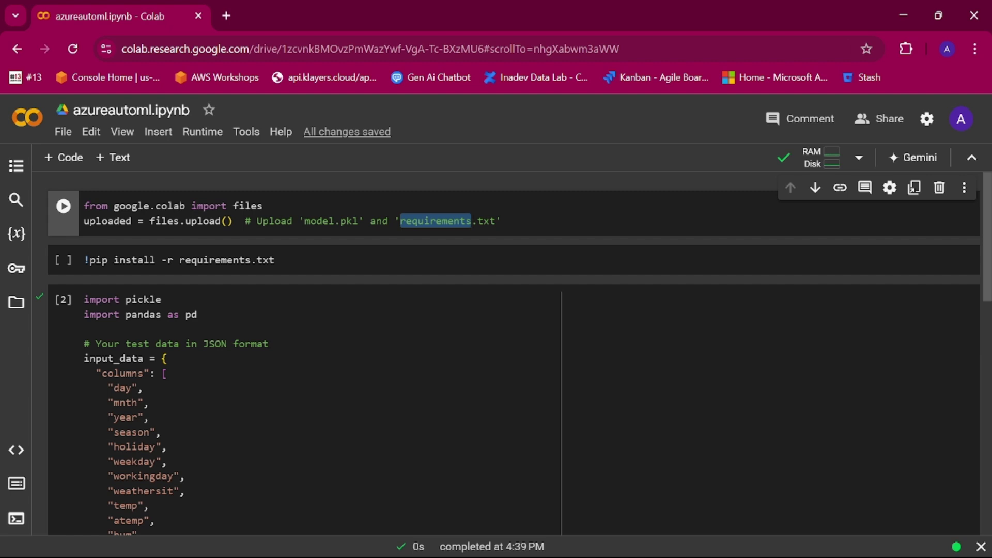
pyautogui.click(335, 221)
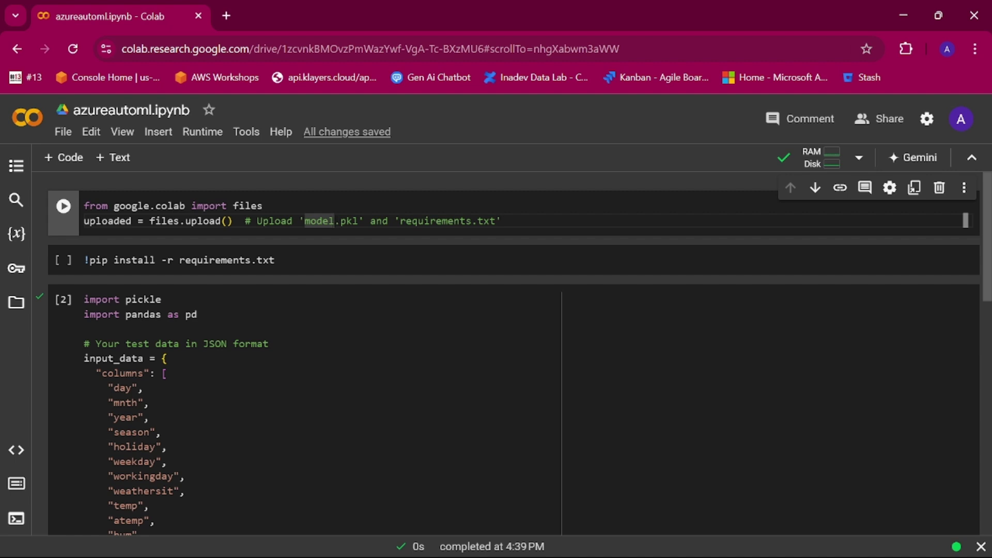
pyautogui.hotkey('shift', 'Return')
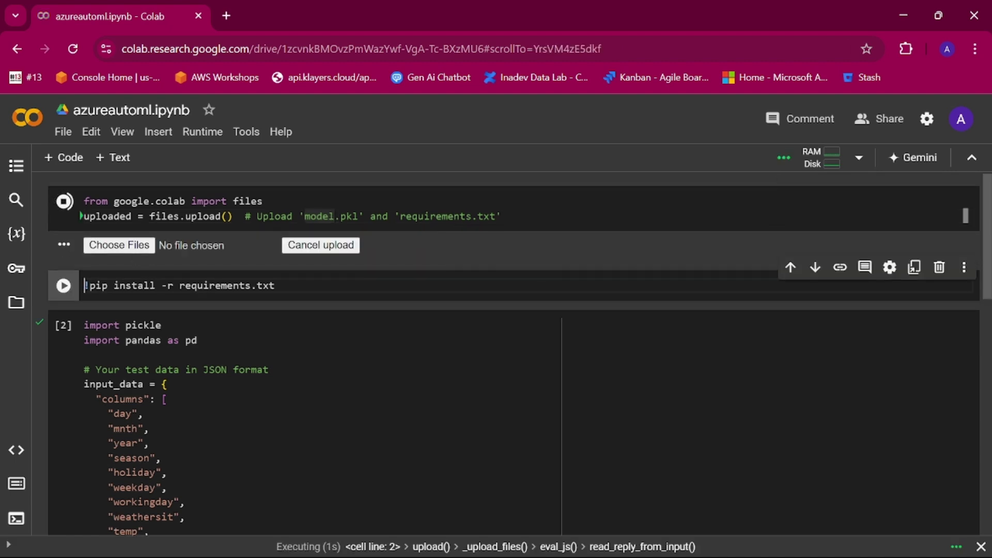
pyautogui.click(138, 245)
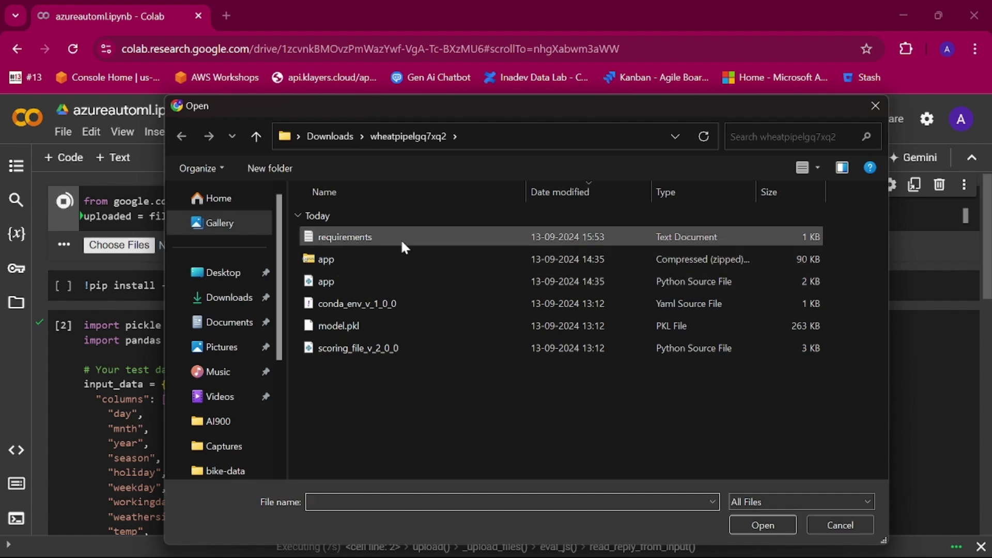
pyautogui.click(401, 239)
pyautogui.keyDown('ctrl'); pyautogui.click(383, 321); pyautogui.keyUp('ctrl')
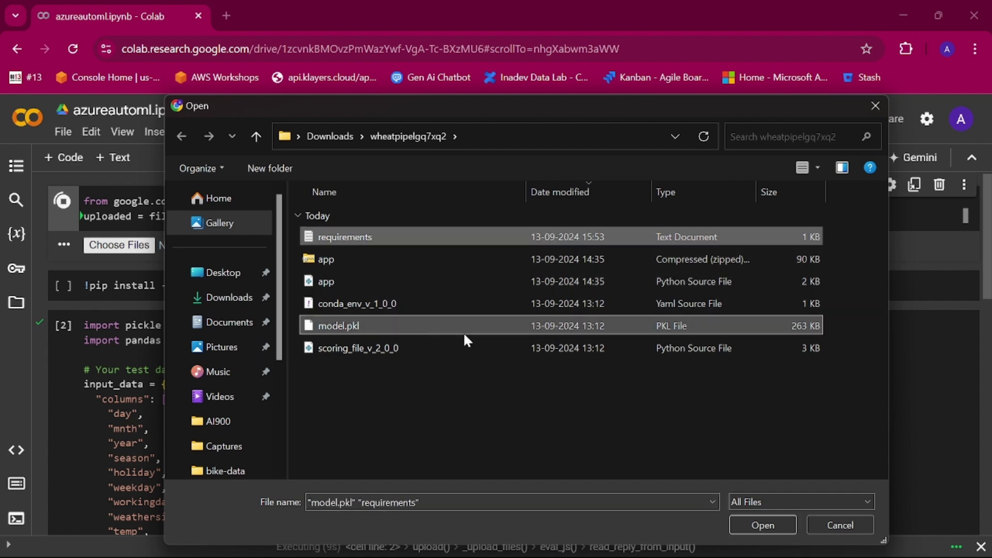
pyautogui.click(754, 523)
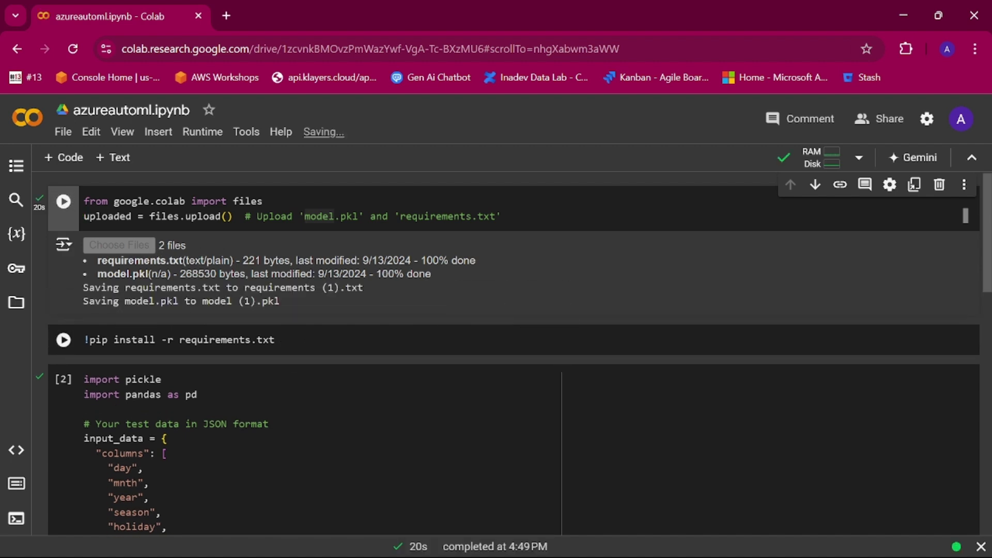
# - Install the packages listed in requirements.txt by running the pip install cell, and hide its output
pyautogui.click(266, 340)
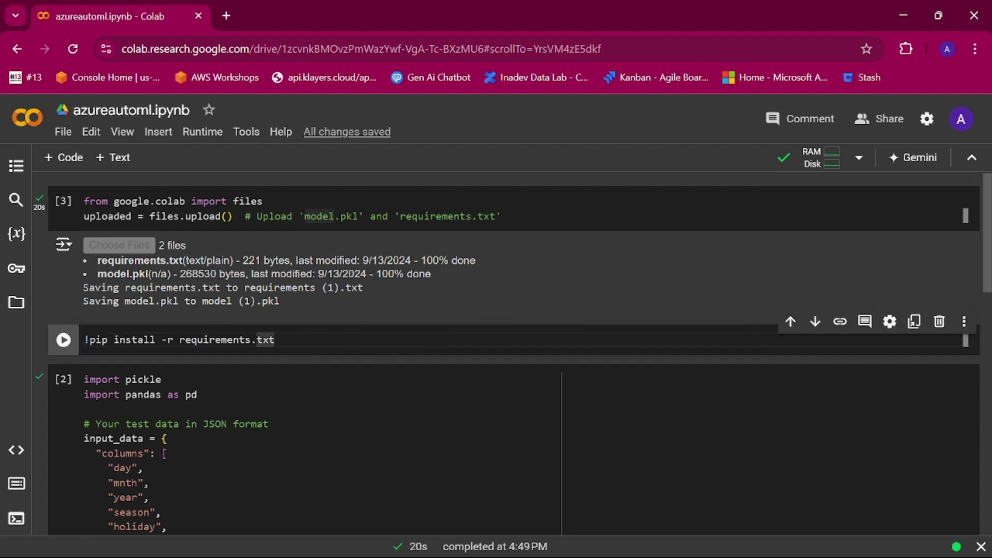
pyautogui.hotkey('shift', 'Return')
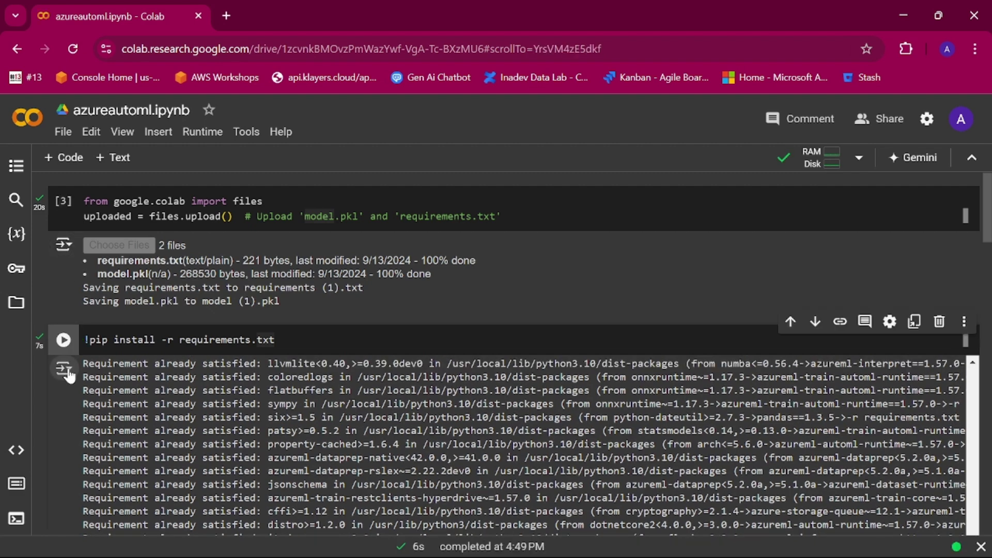
pyautogui.click(68, 373)
pyautogui.click(137, 365)
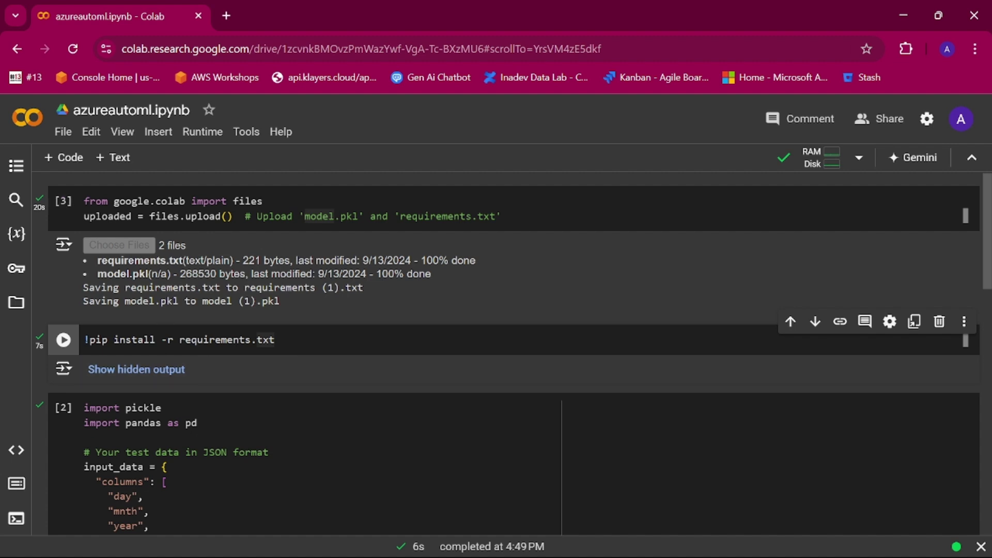
pyautogui.click(274, 340)
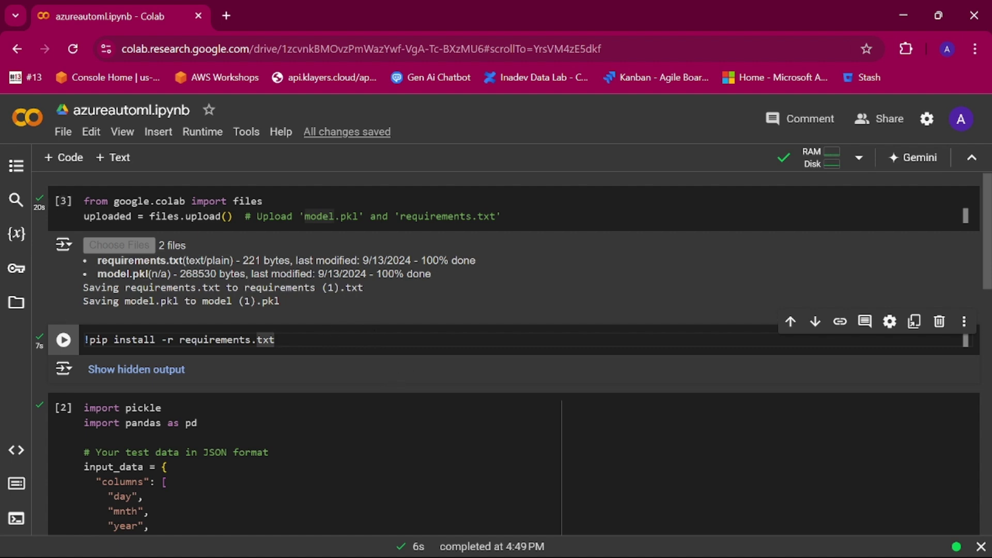
# - Restart the notebook session so the runtime state is cleared after the package installation
pyautogui.moveTo(454, 383)
pyautogui.click(212, 136)
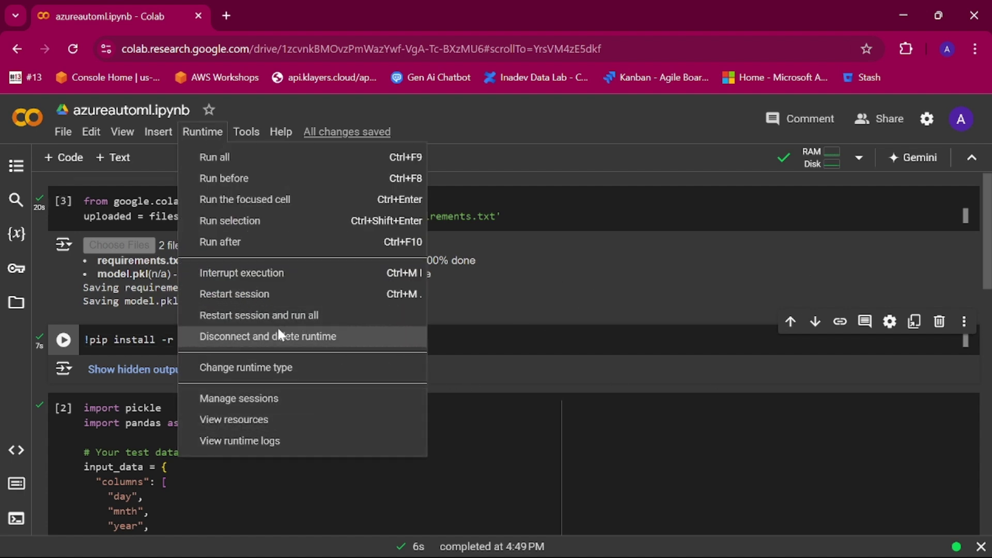
pyautogui.click(243, 298)
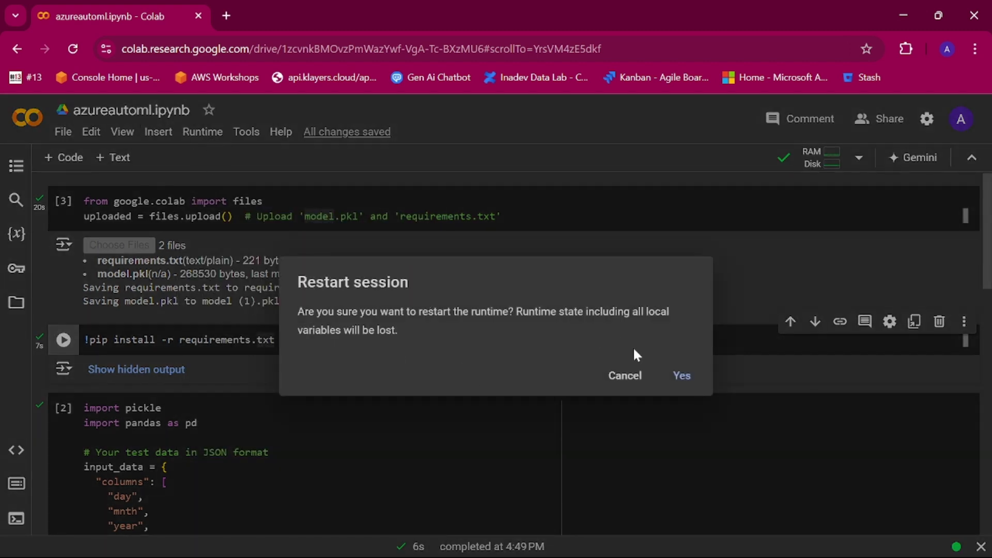
pyautogui.click(681, 374)
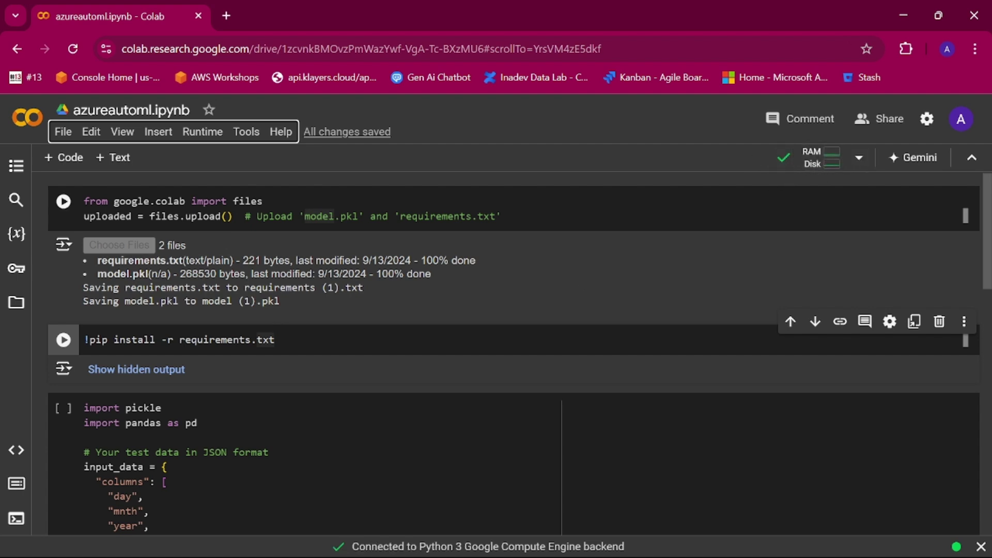
# - Examine the prediction cell's code, including the pickle model loading line and the input_data columns from day to windspeed
pyautogui.scroll(-3, 511, 341)
pyautogui.scroll(2, 511, 341)
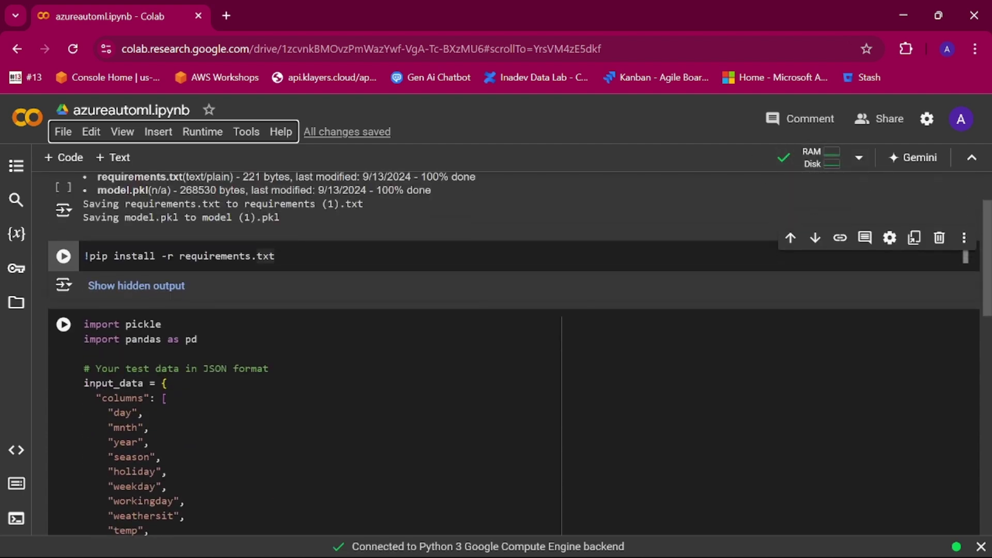
pyautogui.scroll(-4, 511, 341)
pyautogui.scroll(4, 511, 341)
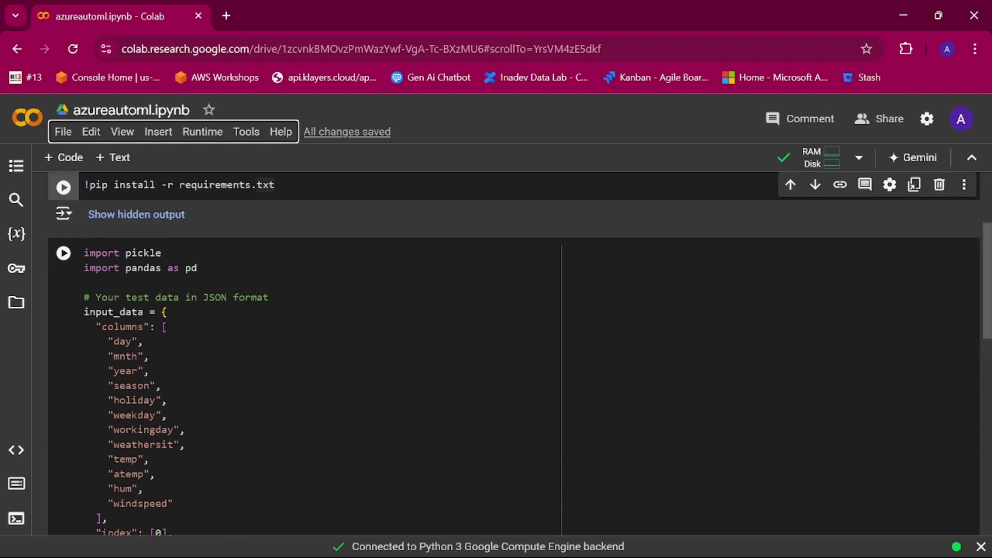
pyautogui.scroll(2, 599, 273)
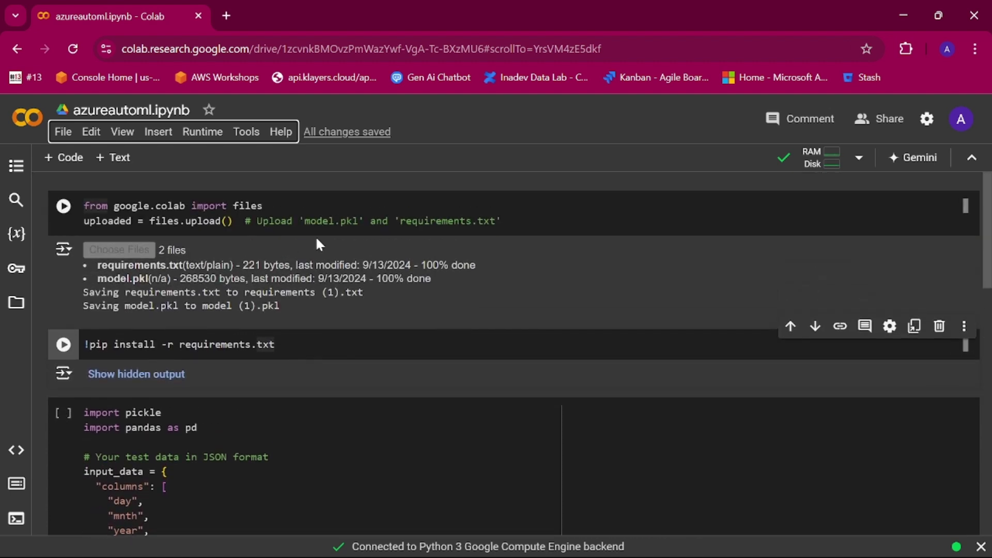
pyautogui.scroll(-10, 448, 244)
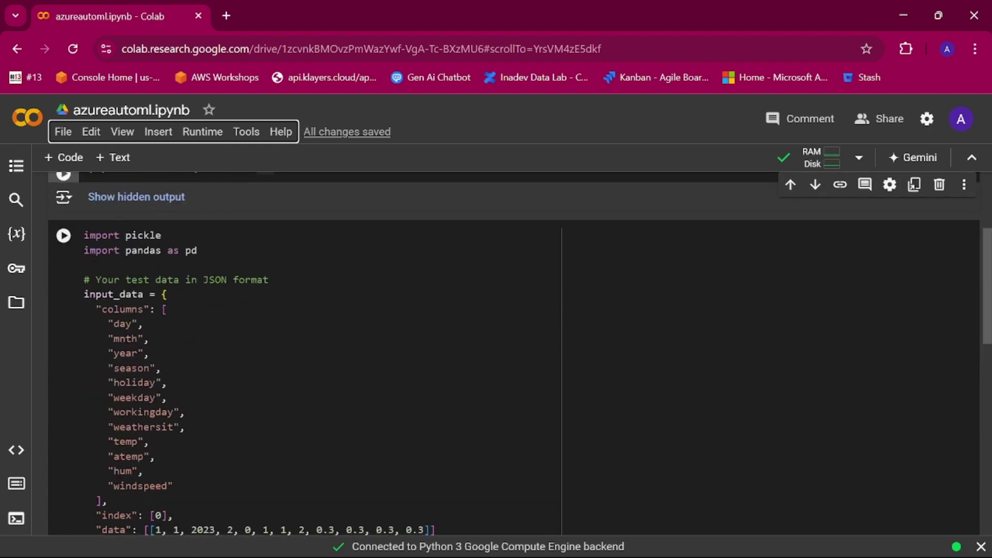
pyautogui.scroll(-2, 513, 339)
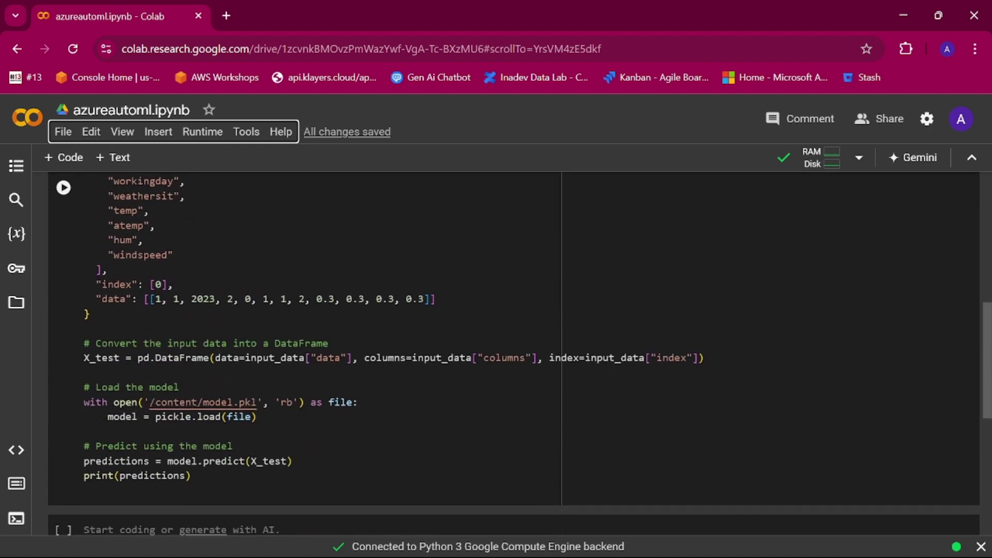
pyautogui.moveTo(125, 416); pyautogui.dragTo(257, 416)
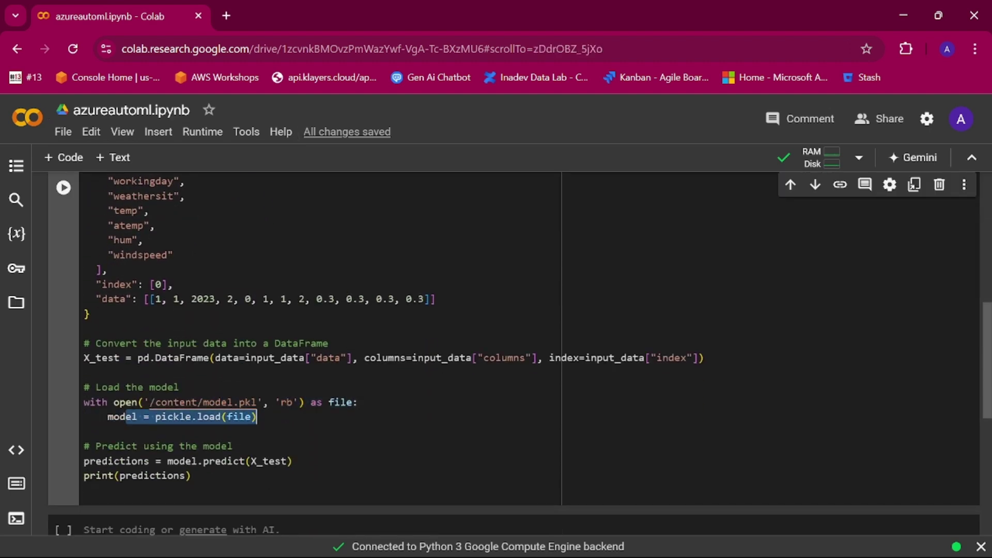
pyautogui.click(117, 417)
pyautogui.scroll(5, 512, 335)
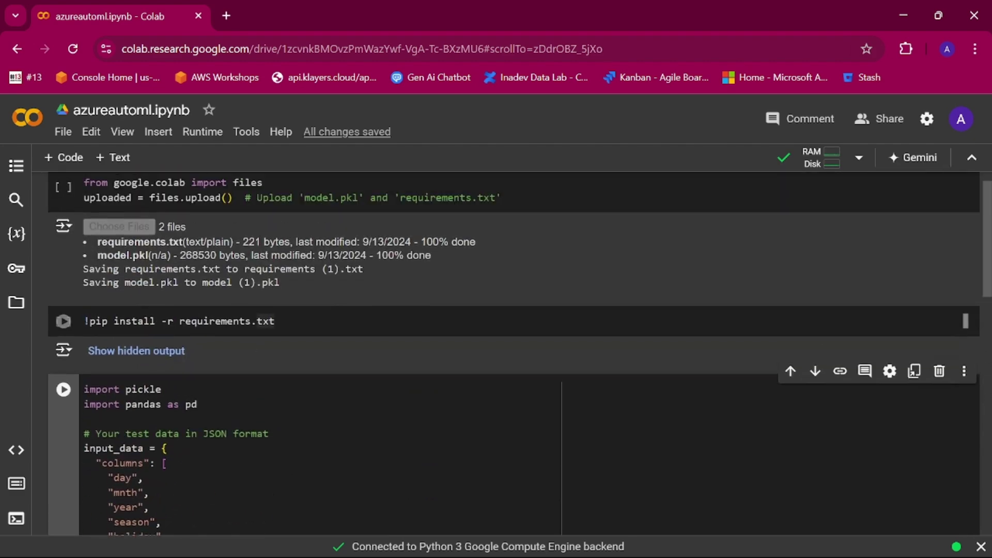
pyautogui.scroll(-5, 150, 331)
pyautogui.scroll(5, 150, 331)
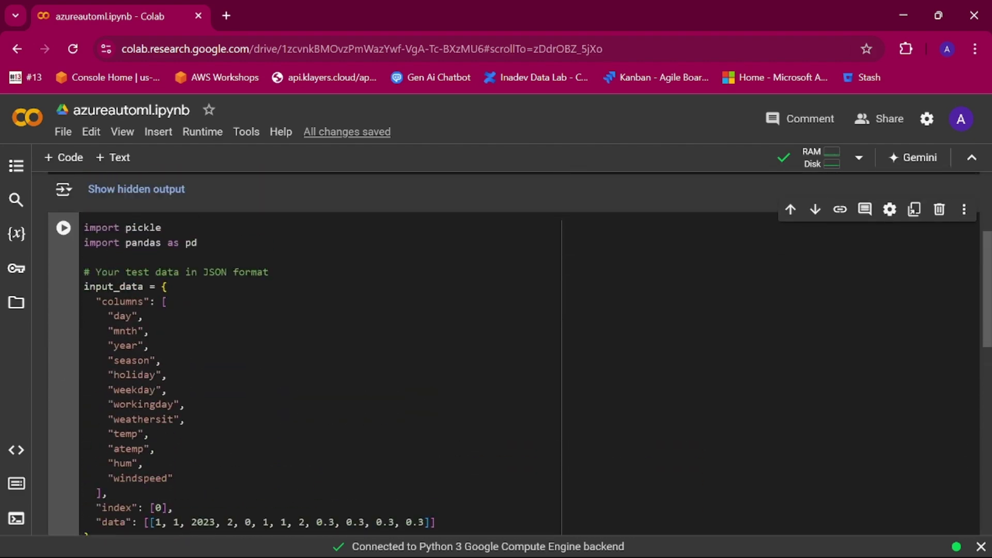
pyautogui.moveTo(102, 302); pyautogui.dragTo(173, 478)
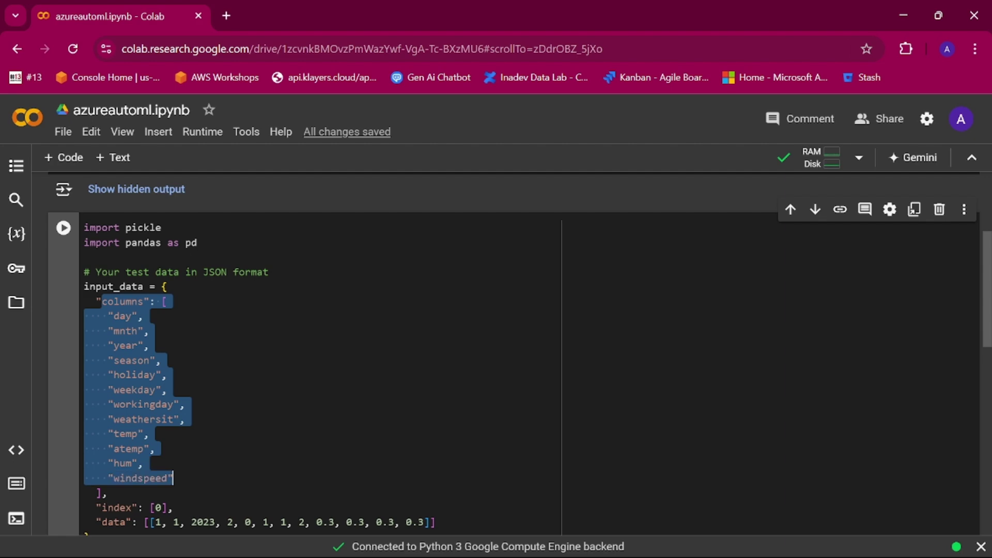
# - Examine the prediction cell's code: the pickle import, the input_data columns and data row, and the model.predict call on X_test
pyautogui.scroll(-3, 173, 477)
pyautogui.scroll(-3, 511, 351)
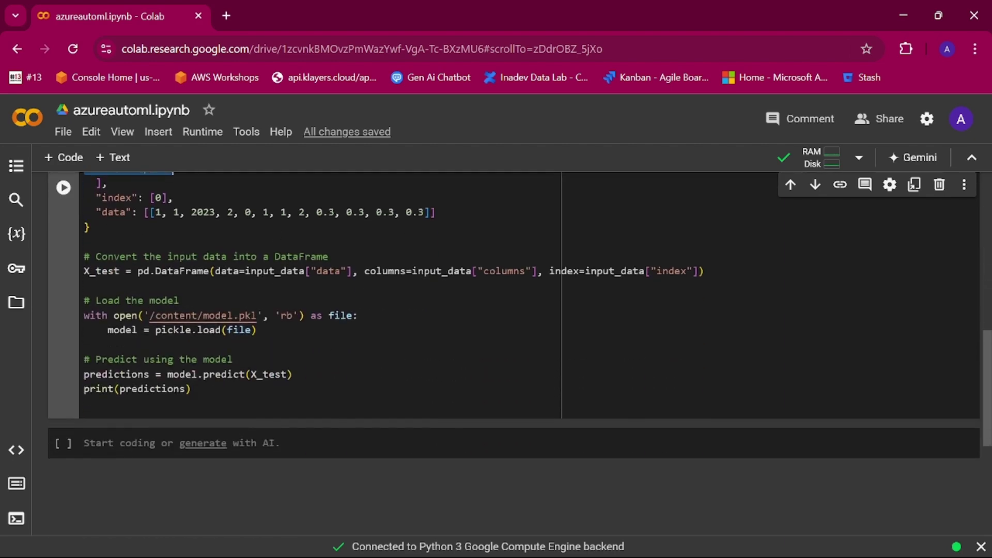
pyautogui.moveTo(192, 388); pyautogui.dragTo(173, 374)
pyautogui.doubleClick(223, 374)
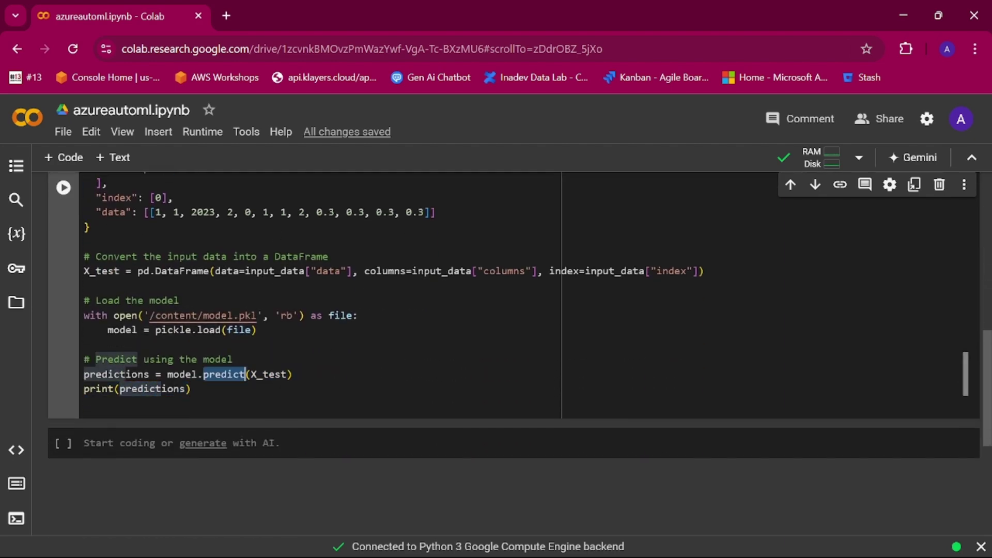
pyautogui.scroll(9, 223, 374)
pyautogui.scroll(-3, 511, 351)
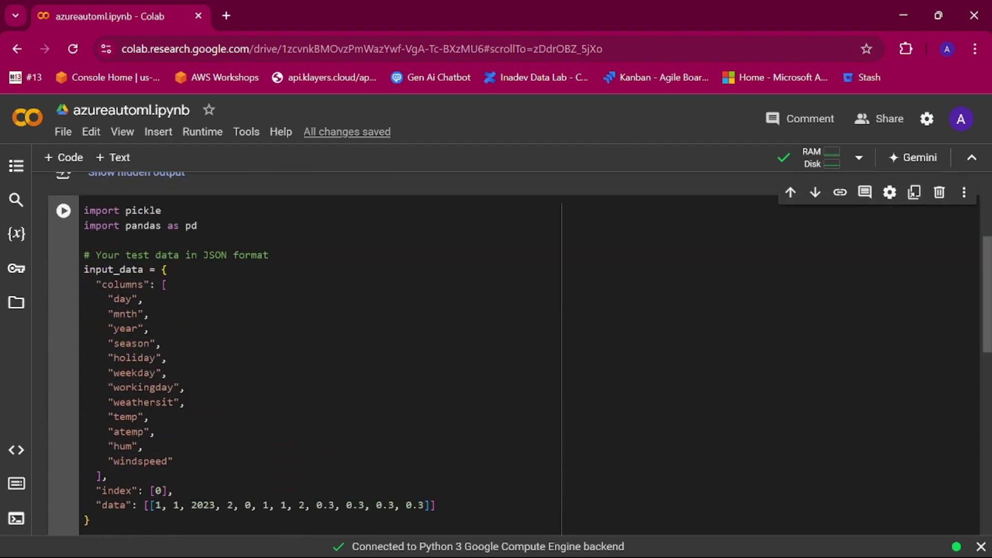
pyautogui.doubleClick(144, 210)
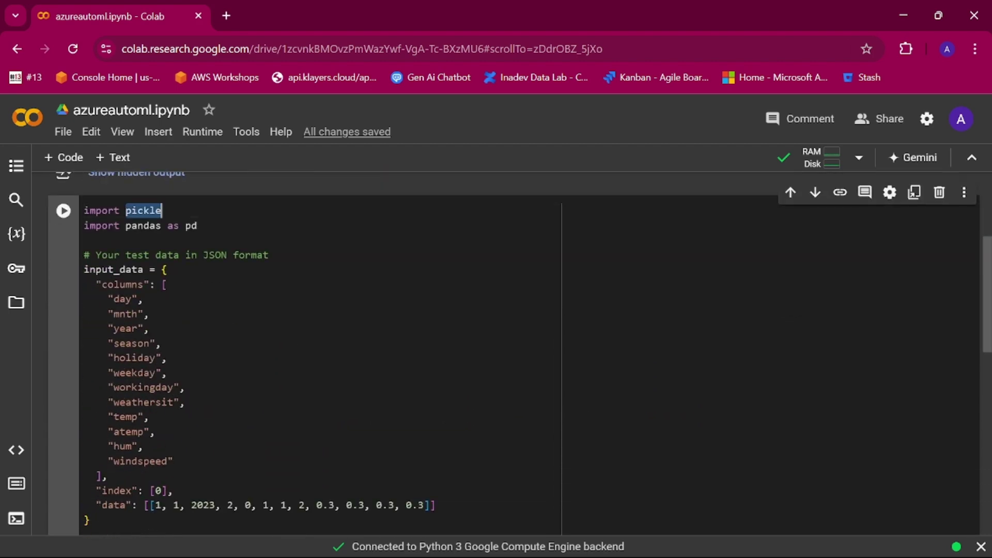
pyautogui.scroll(-3, 511, 351)
pyautogui.scroll(4, 511, 352)
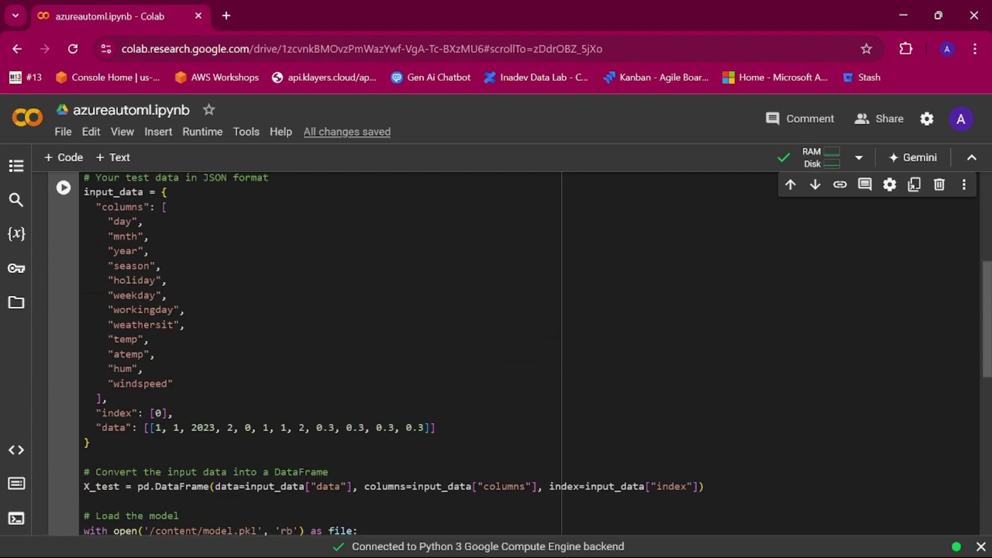
pyautogui.scroll(-1, 511, 351)
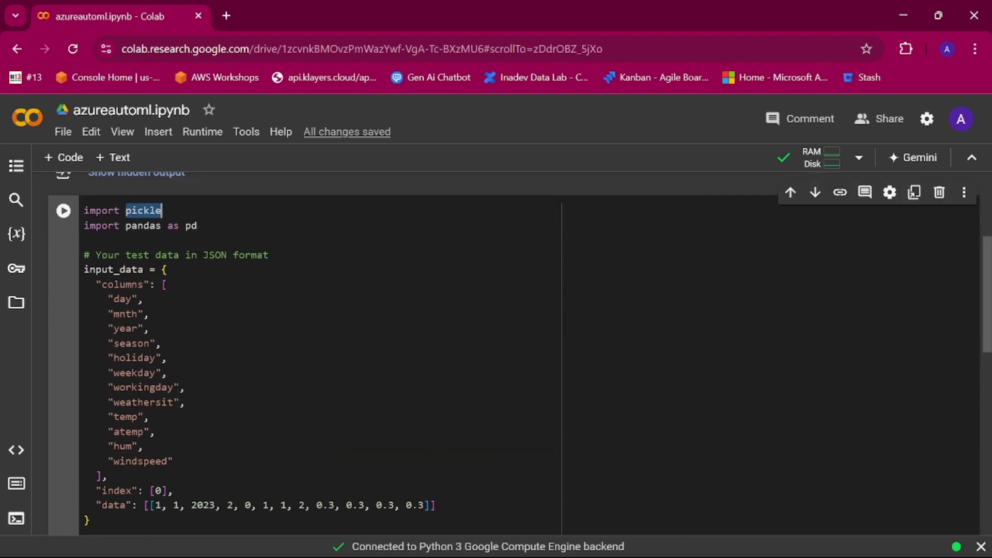
pyautogui.moveTo(101, 284); pyautogui.dragTo(332, 505)
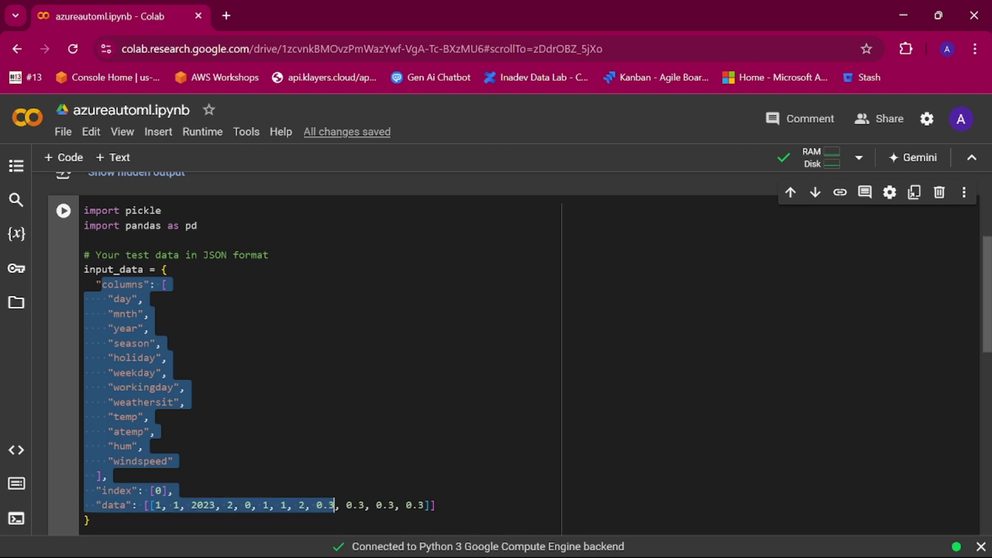
pyautogui.scroll(-3, 332, 505)
pyautogui.scroll(3, 331, 351)
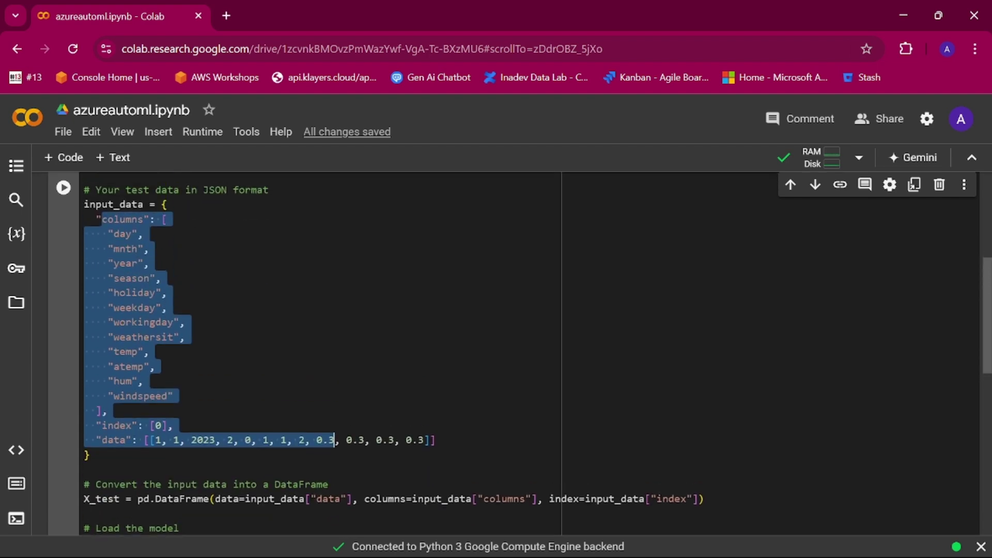
pyautogui.click(149, 328)
pyautogui.scroll(-2, 330, 351)
pyautogui.scroll(2, 330, 352)
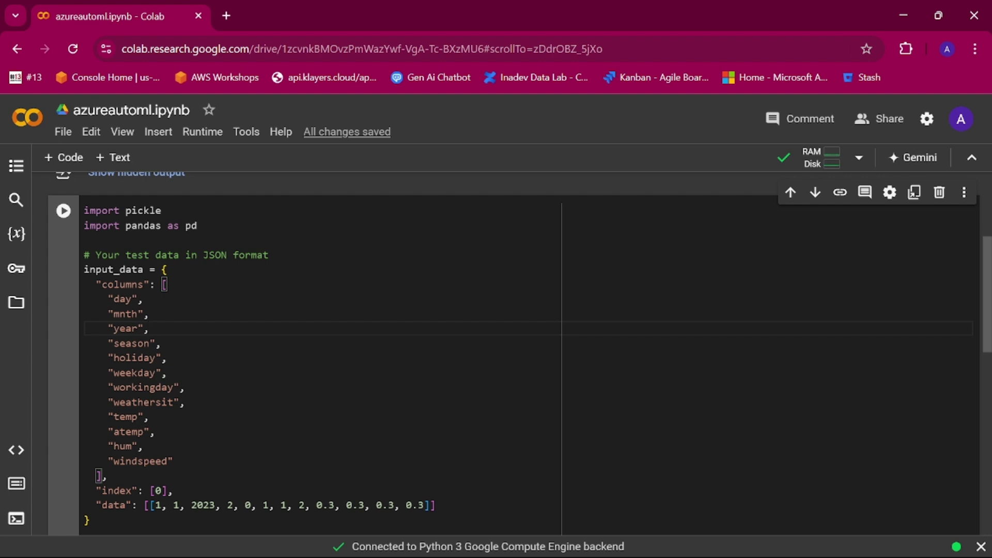
# - Run the prediction cell and compare the printed prediction with the input_data columns and data row
pyautogui.scroll(-3, 331, 351)
pyautogui.click(172, 306)
pyautogui.hotkey('shift', 'Return')
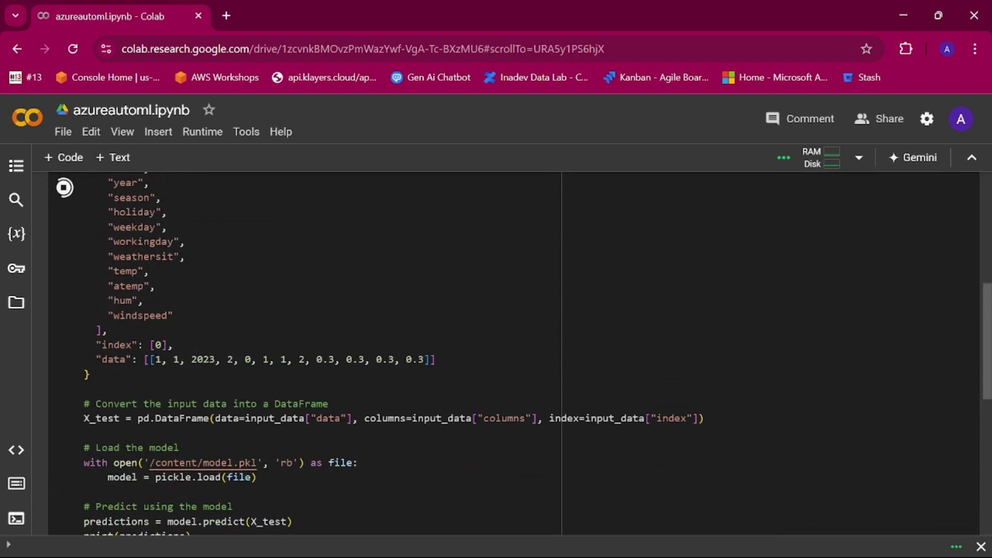
pyautogui.scroll(1, 511, 351)
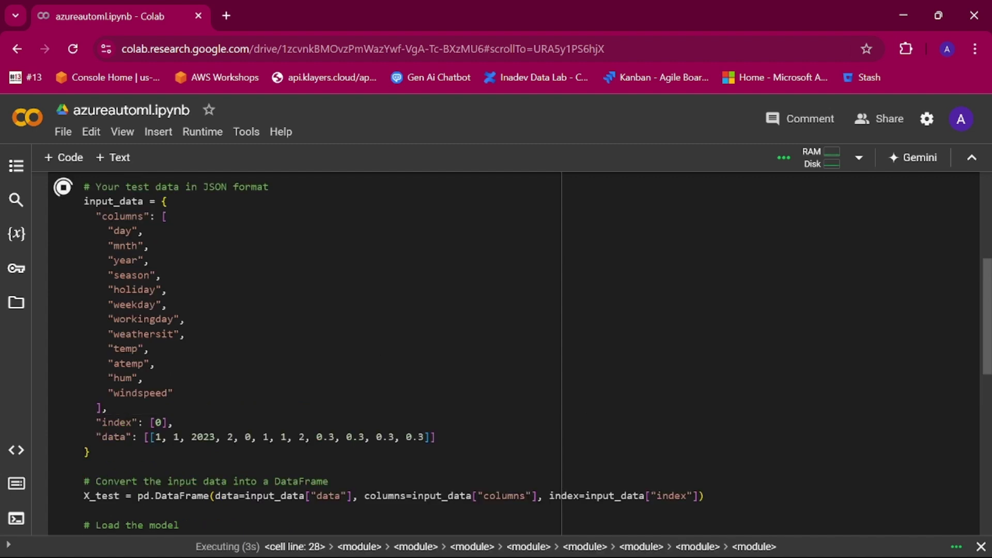
pyautogui.moveTo(150, 437); pyautogui.dragTo(437, 436)
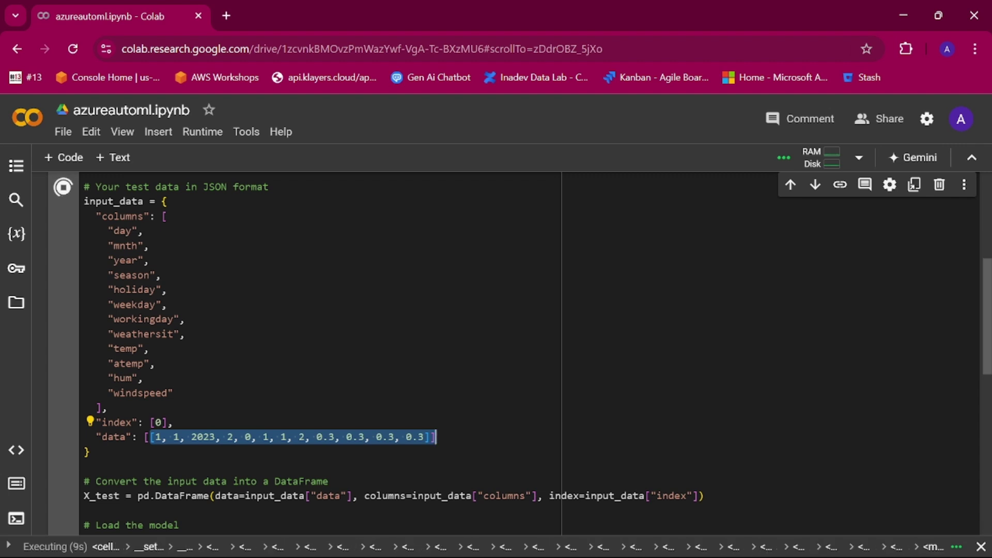
pyautogui.scroll(-5, 512, 331)
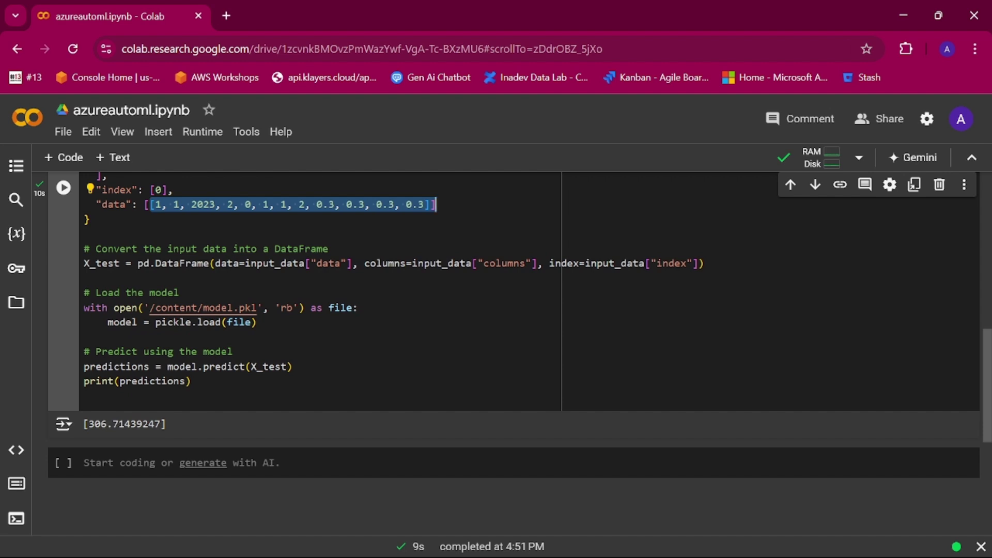
pyautogui.moveTo(82, 424); pyautogui.dragTo(161, 424)
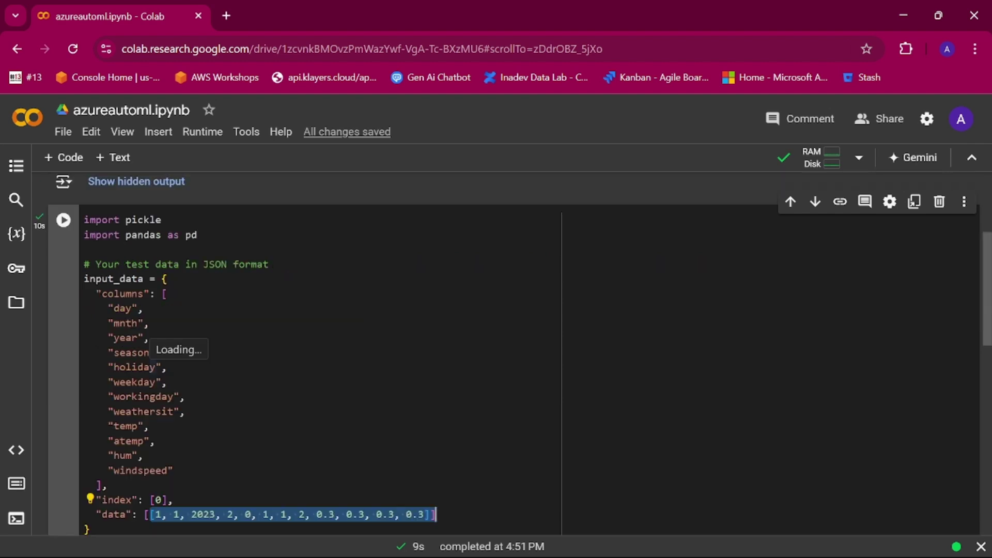
pyautogui.scroll(-3, 152, 366)
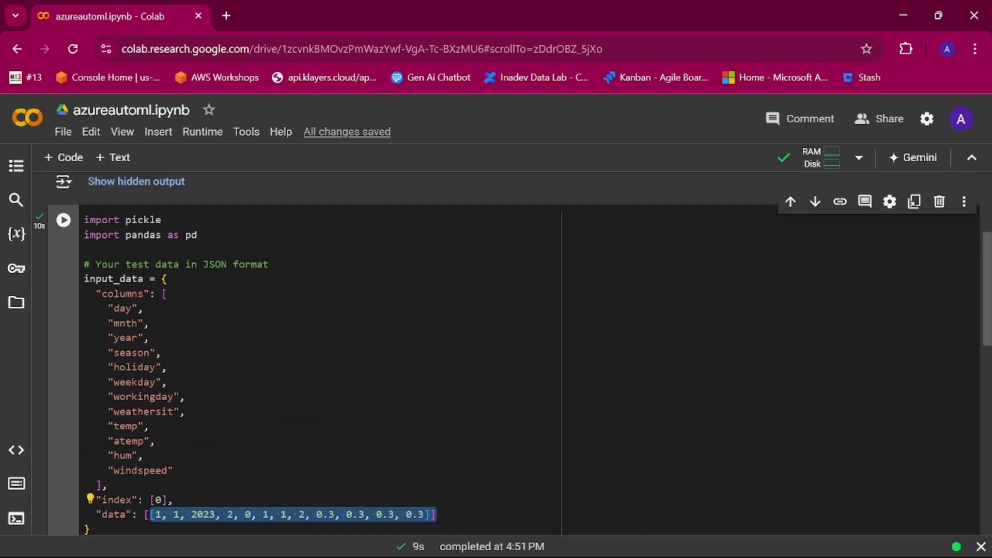
pyautogui.scroll(-5, 511, 331)
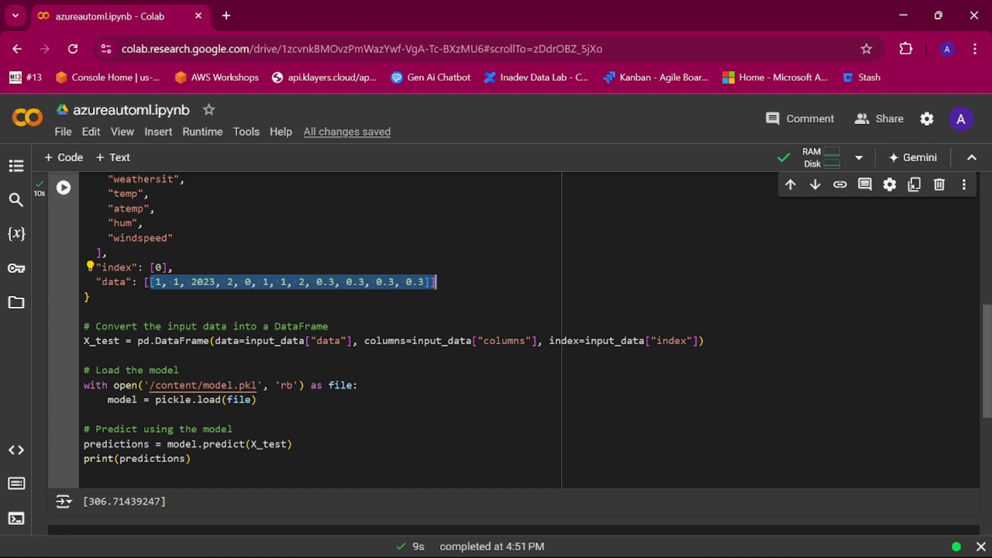
# - Set the year in the input_data data row to 2022 and rerun the prediction cell, checking the new prediction
pyautogui.click(85, 310)
pyautogui.click(215, 281)
pyautogui.press('BackSpace')
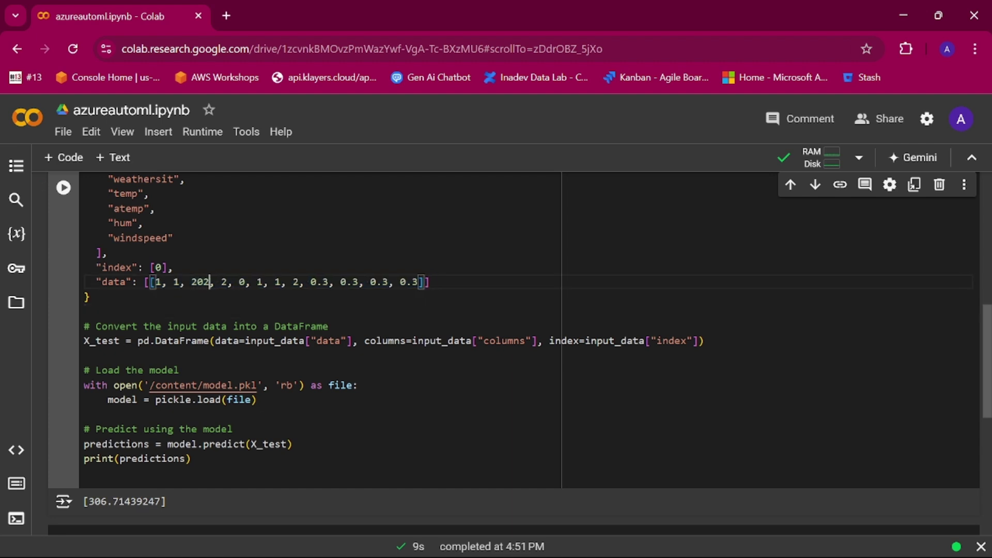
pyautogui.write('2')
pyautogui.hotkey('shift', 'Return')
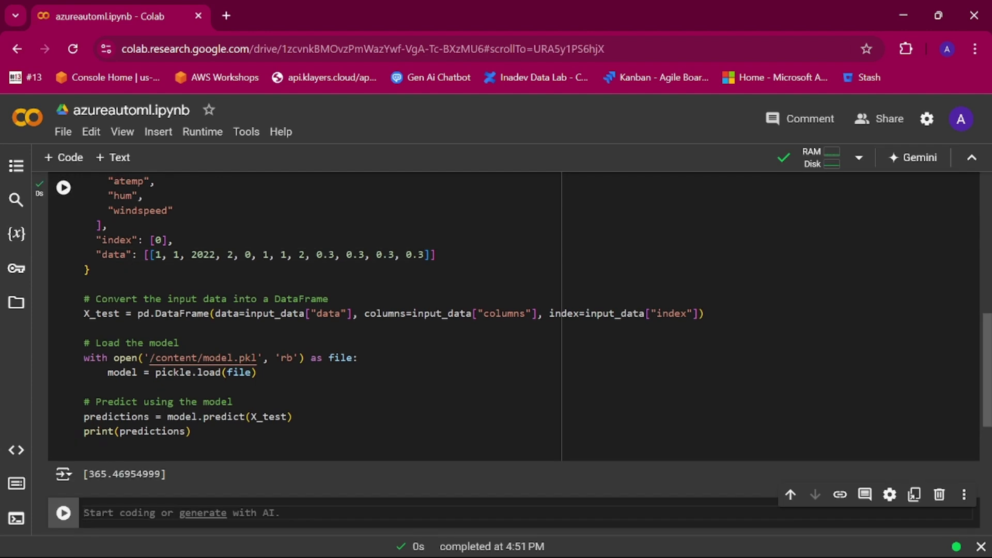
pyautogui.moveTo(89, 473); pyautogui.dragTo(101, 474)
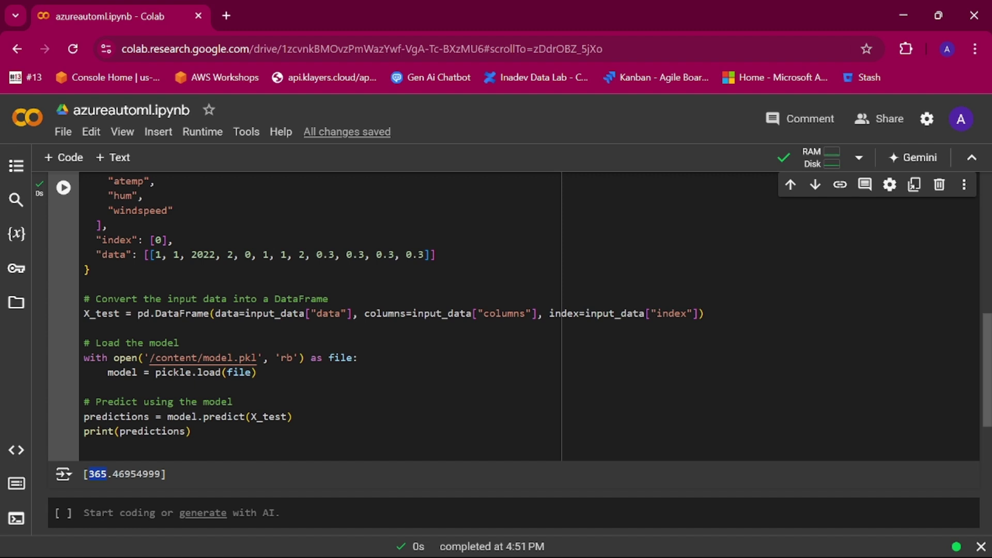
pyautogui.scroll(8, 514, 351)
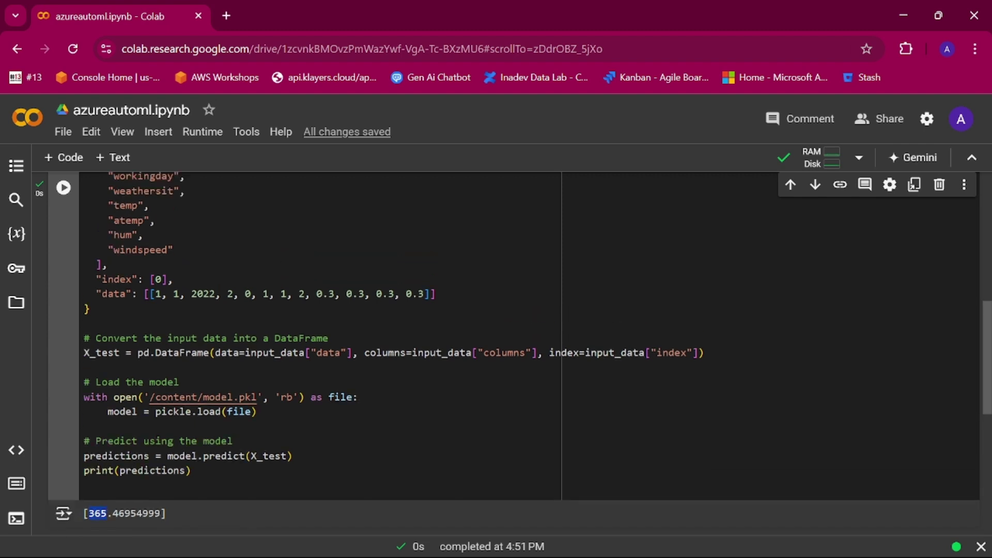
pyautogui.scroll(-3, 514, 351)
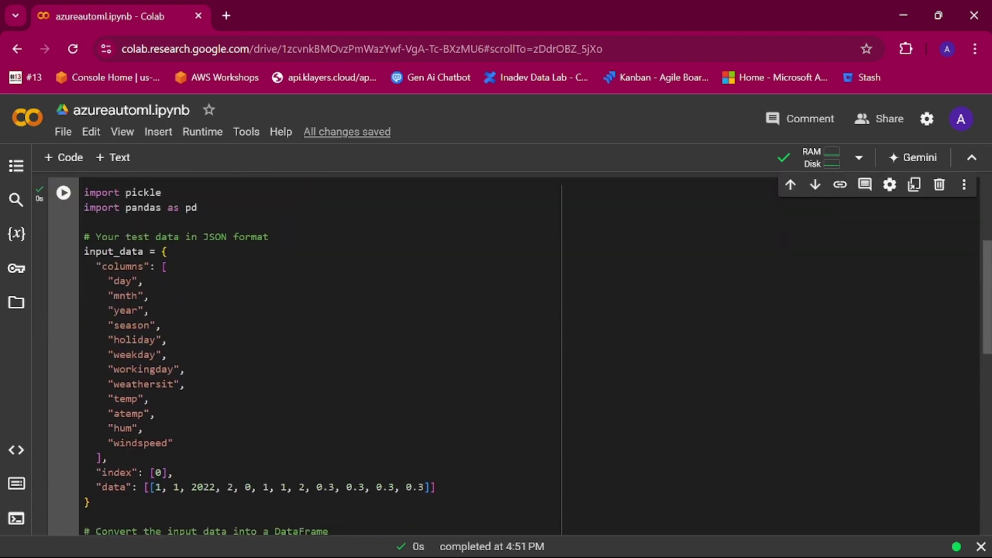
pyautogui.scroll(-5, 513, 351)
pyautogui.moveTo(197, 358); pyautogui.dragTo(257, 358)
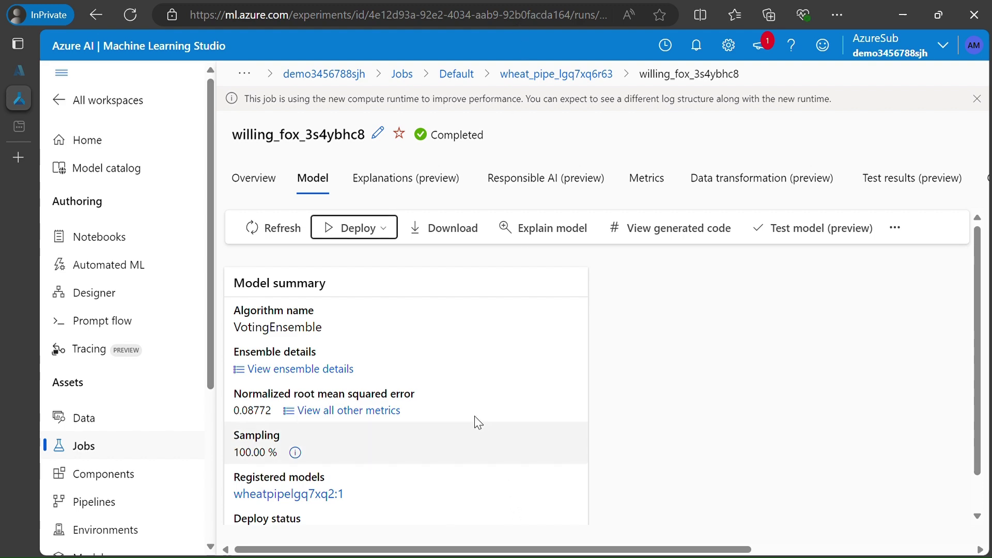
# - Switch to the Azure portal home page and open the automl_rg resource group
pyautogui.click(19, 71)
pyautogui.click(70, 75)
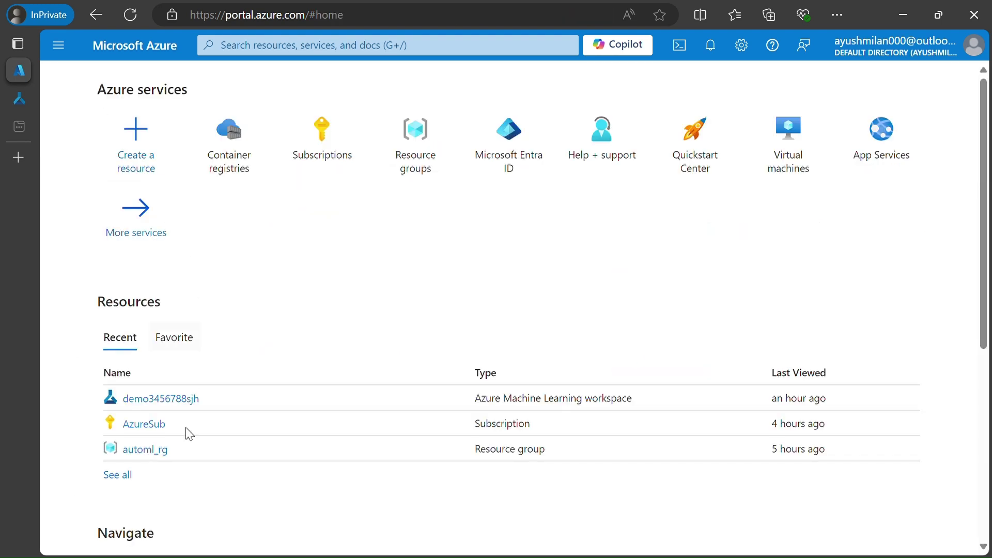
pyautogui.click(163, 431)
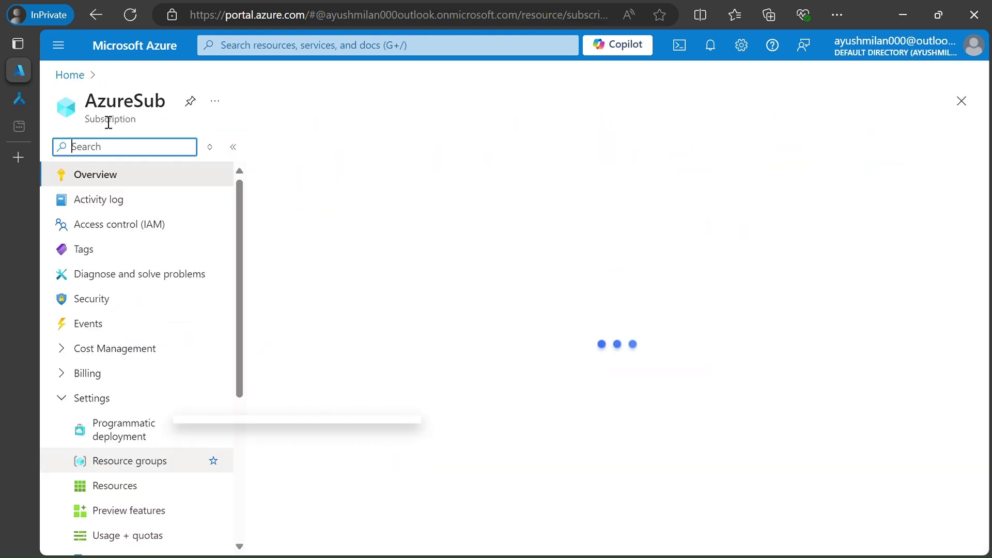
pyautogui.hotkey('alt', 'Left')
pyautogui.click(150, 449)
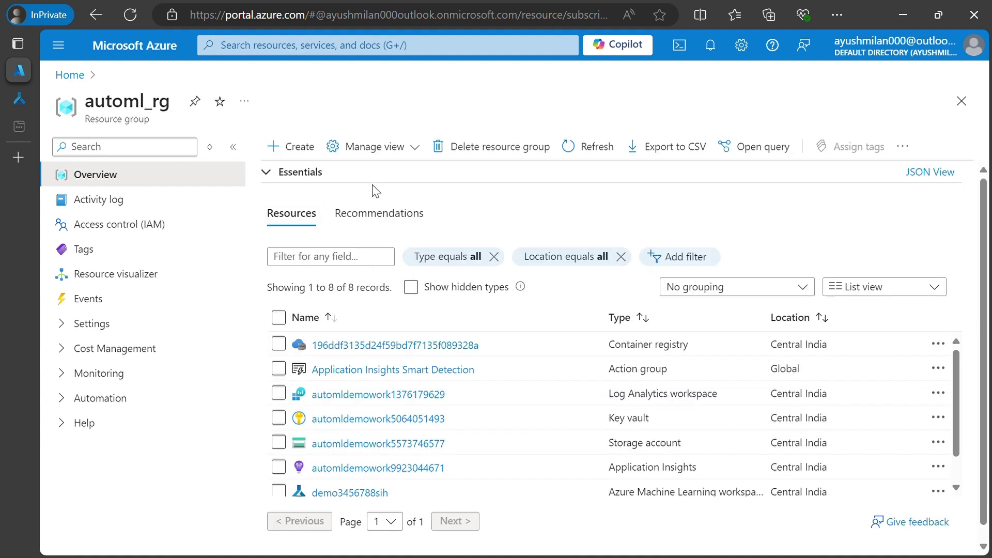
# - Delete the automl_rg resource group with all its dependent resources, entering automl_rg as the confirmation name
pyautogui.click(486, 148)
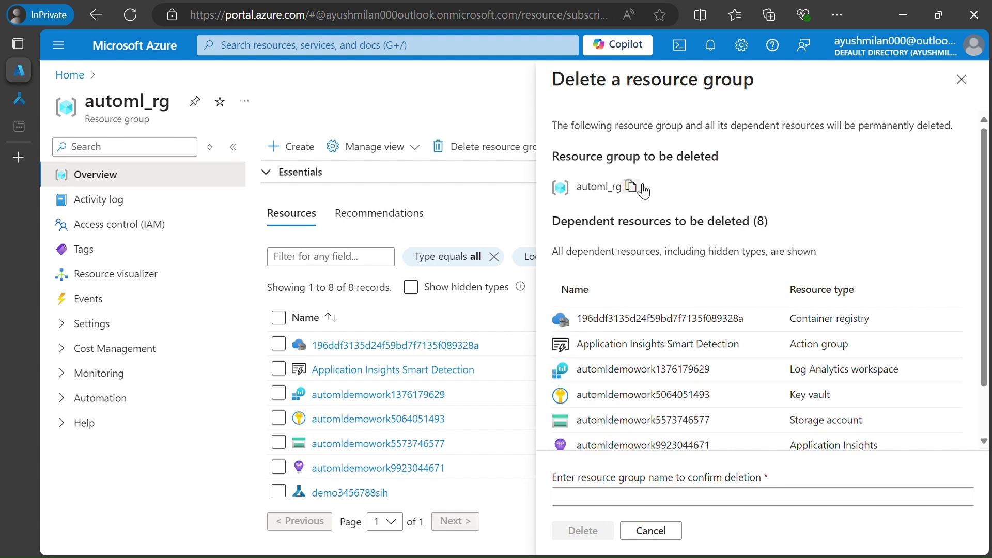
pyautogui.click(641, 187)
pyautogui.scroll(-1, 620, 336)
pyautogui.click(598, 497)
pyautogui.hotkey('ctrl', 'v')
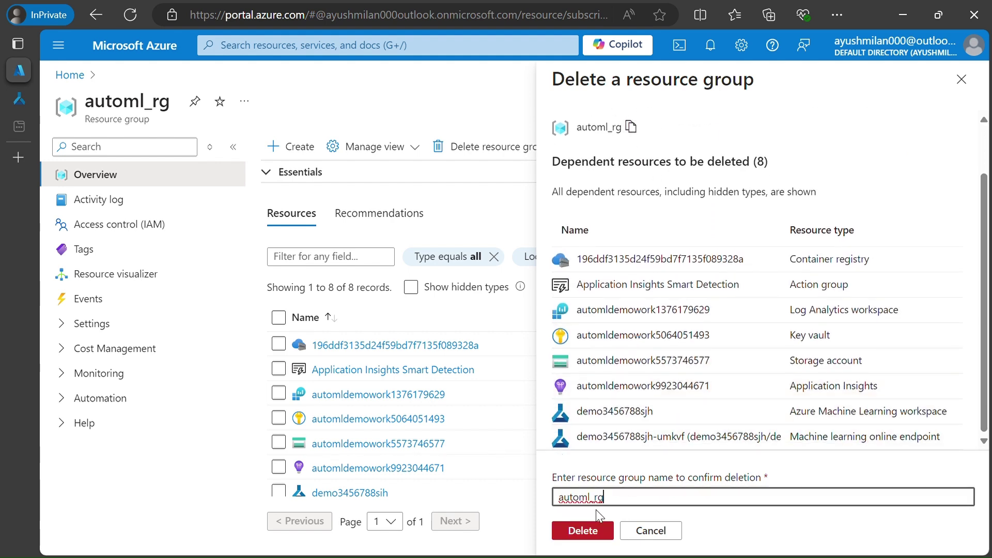
pyautogui.scroll(1, 623, 461)
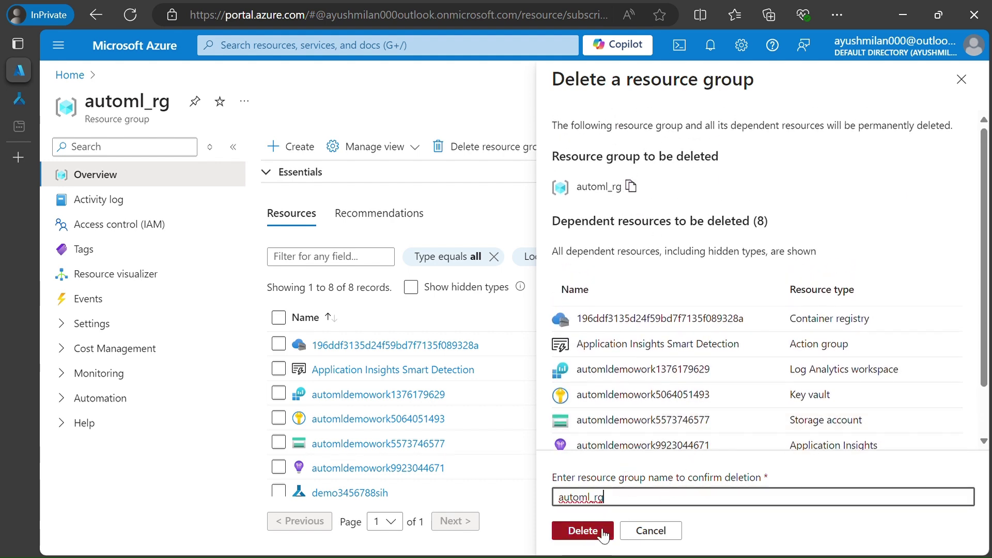
pyautogui.click(581, 531)
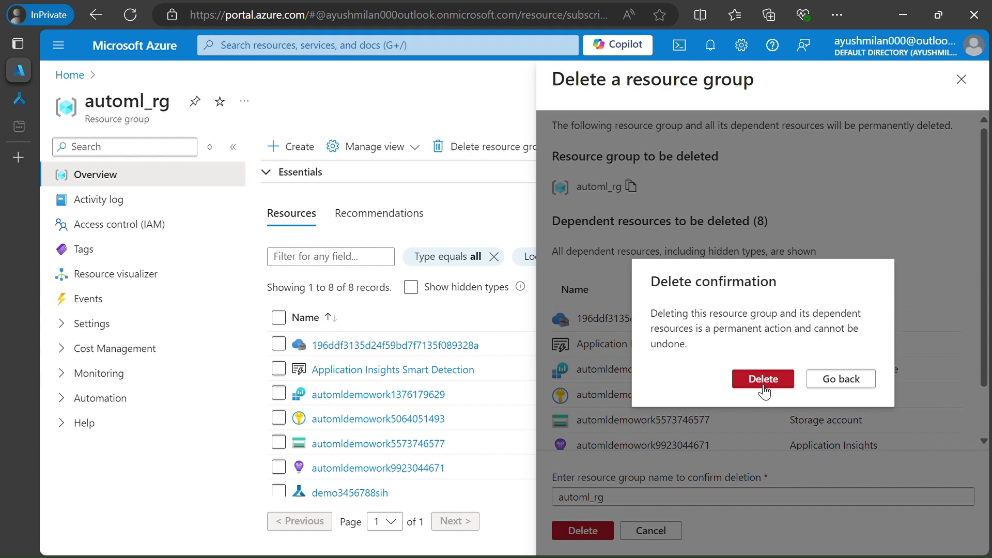
pyautogui.click(763, 380)
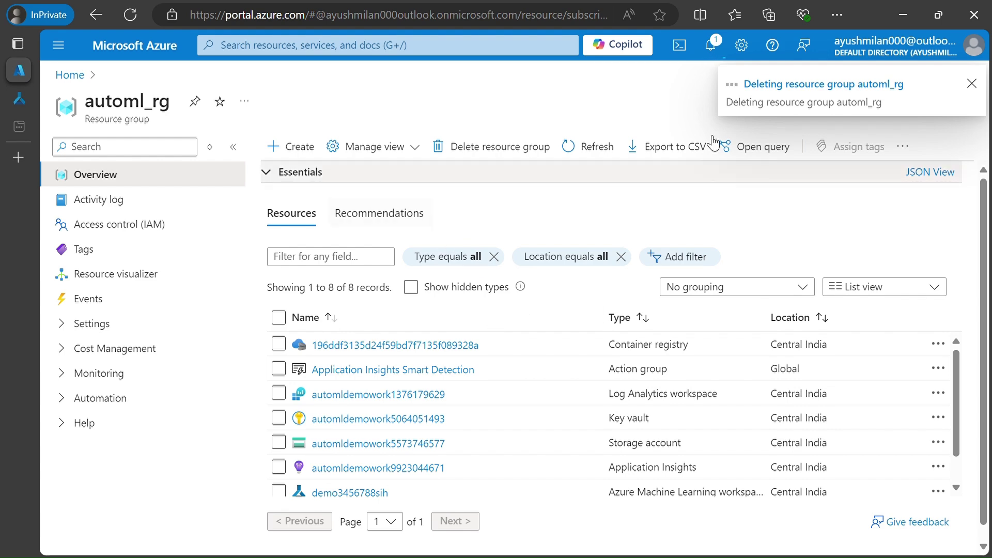
# - Switch to Azure Machine Learning Studio and try to delete the real-time endpoint demo3456788sjh-umkvf
pyautogui.click(19, 98)
pyautogui.click(353, 228)
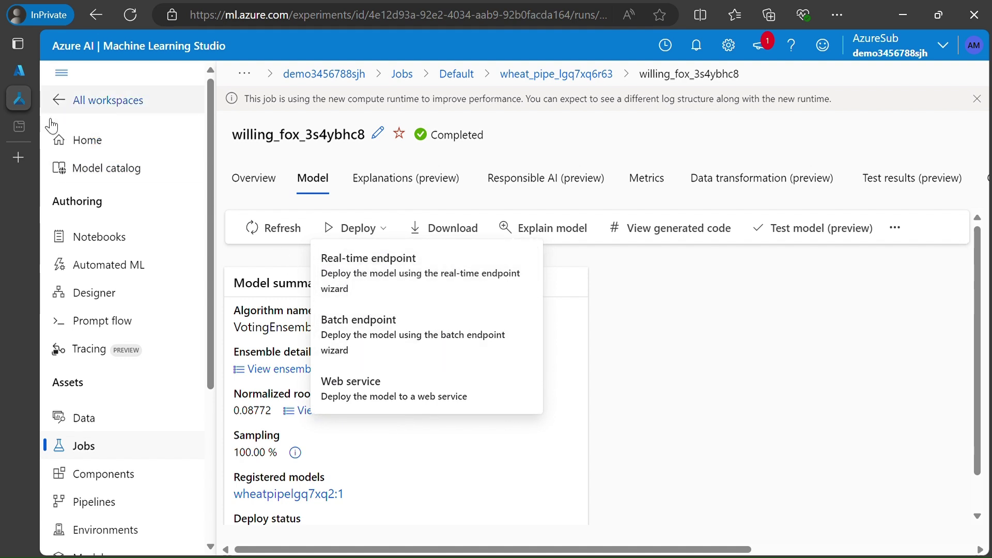
pyautogui.scroll(-1, 149, 356)
pyautogui.scroll(-3, 149, 356)
pyautogui.click(122, 347)
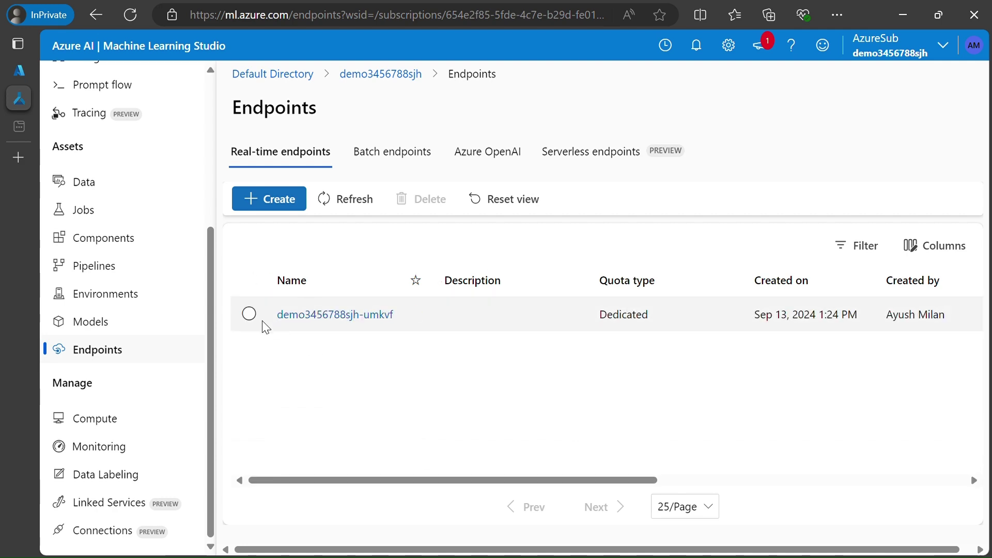
pyautogui.click(268, 308)
pyautogui.click(428, 203)
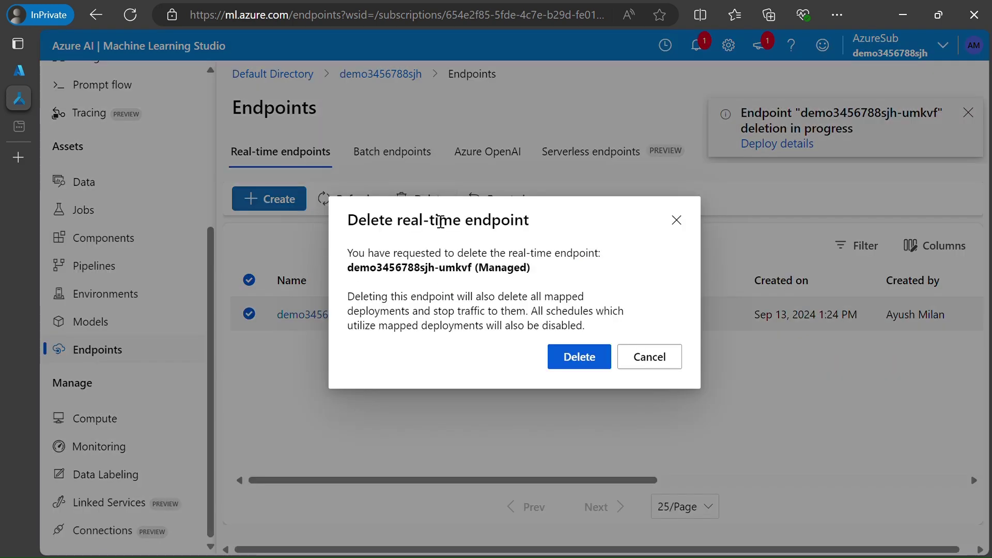
pyautogui.click(581, 358)
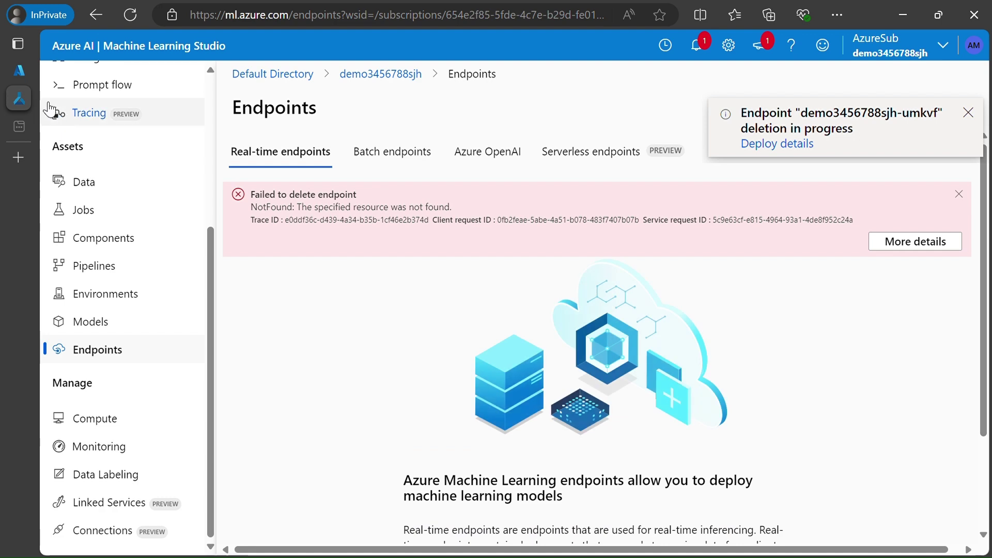
# - Return to the Azure portal and open the notifications to check on the automl_rg resource group's deletion
pyautogui.click(17, 78)
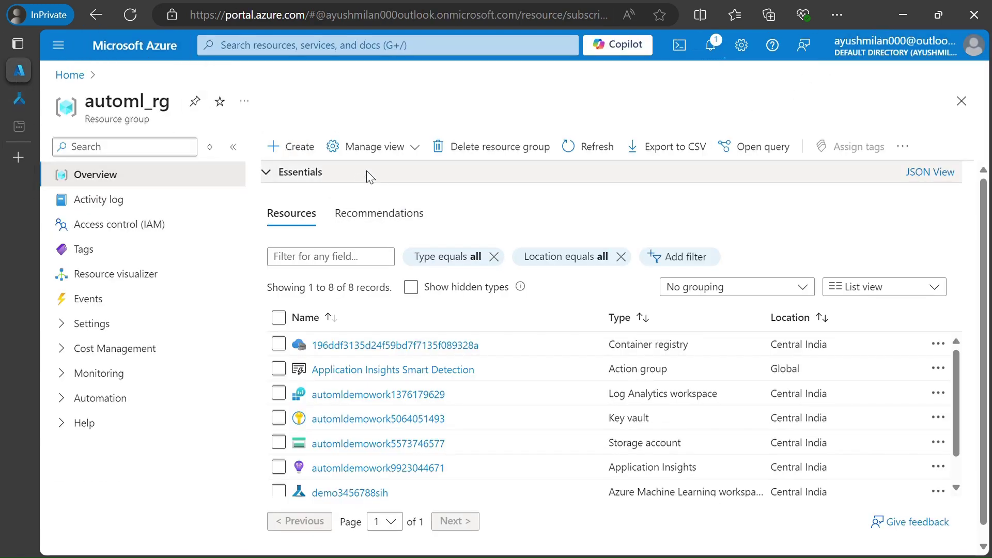
pyautogui.click(712, 46)
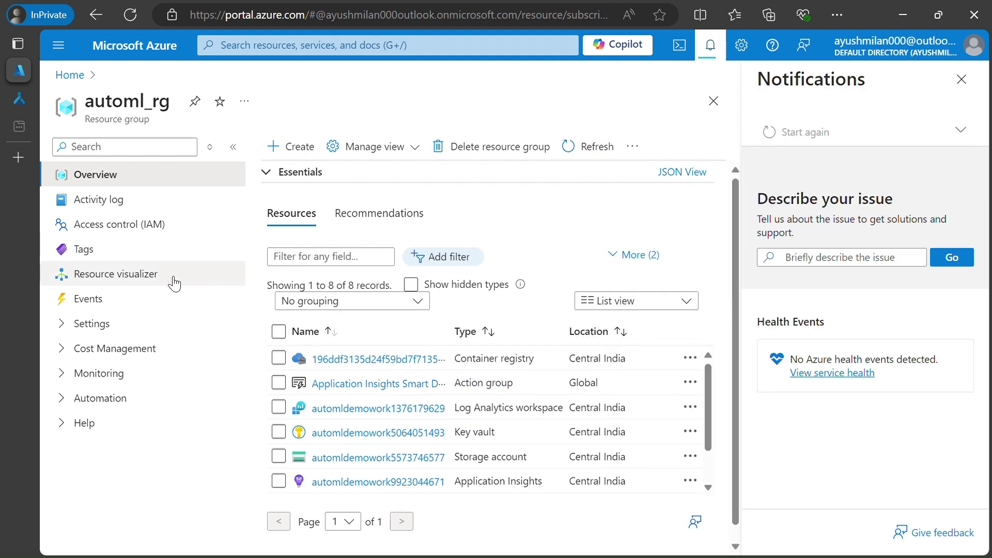
pyautogui.click(414, 287)
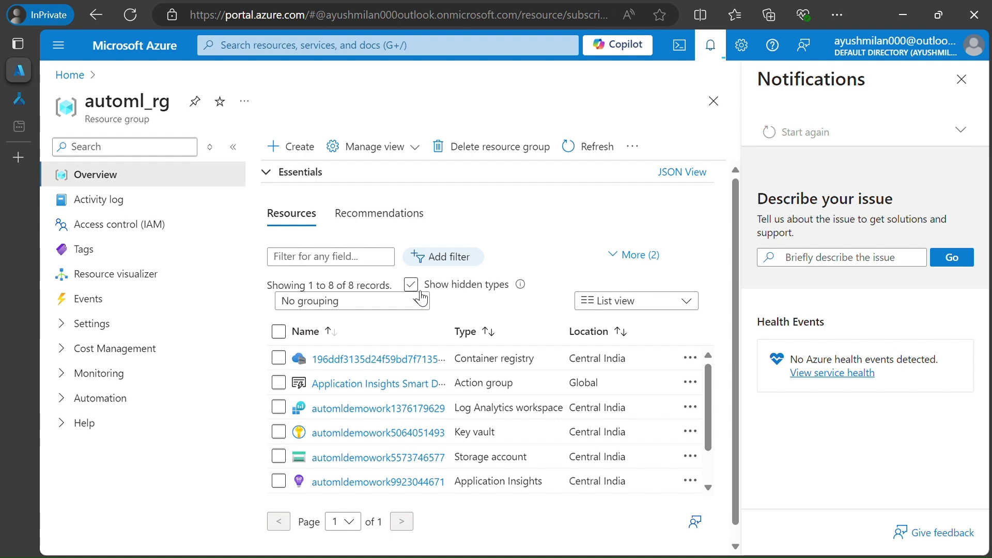
pyautogui.click(420, 292)
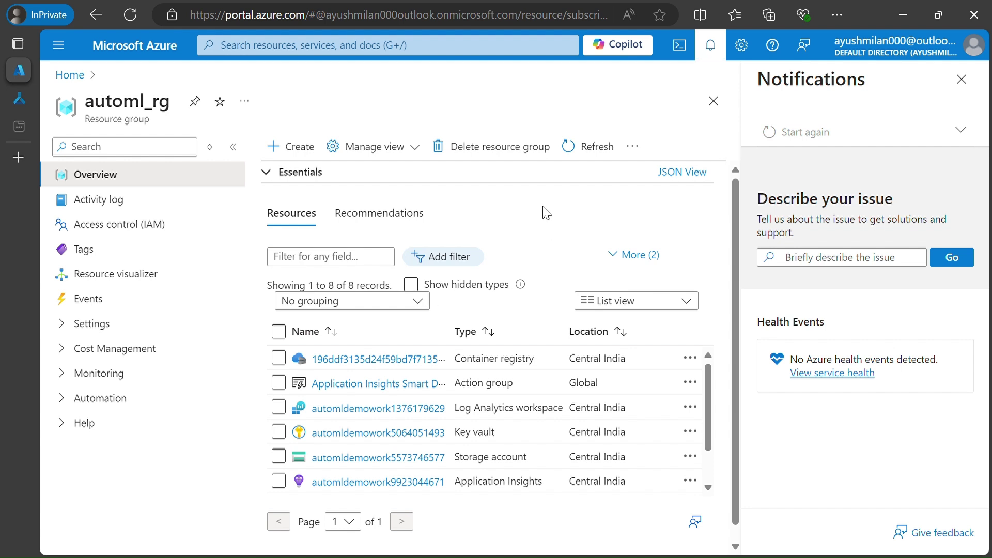